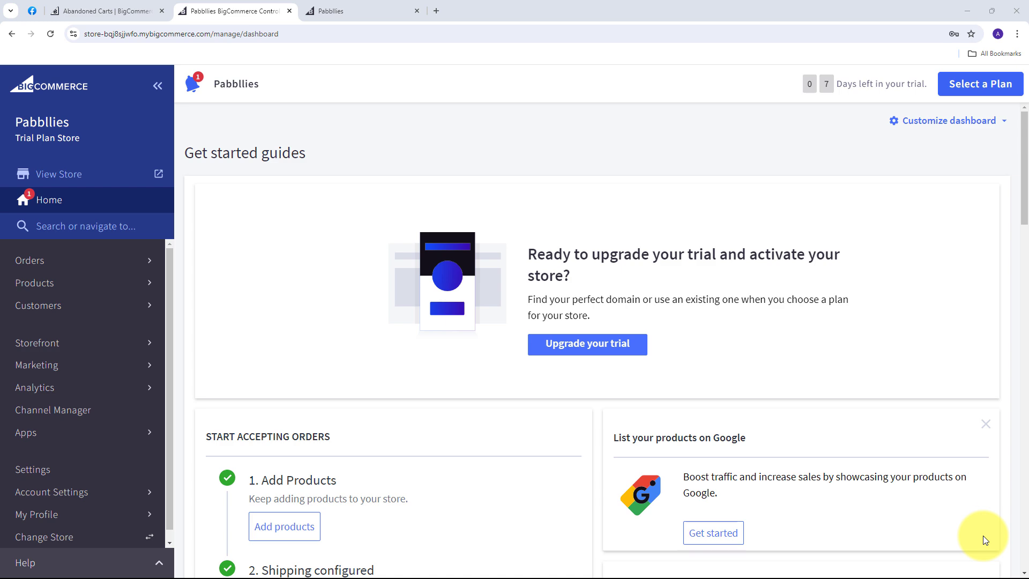
# - Browse the Pabbllies storefront homepage down to Most Popular Products and back to the top
pyautogui.click(365, 12)
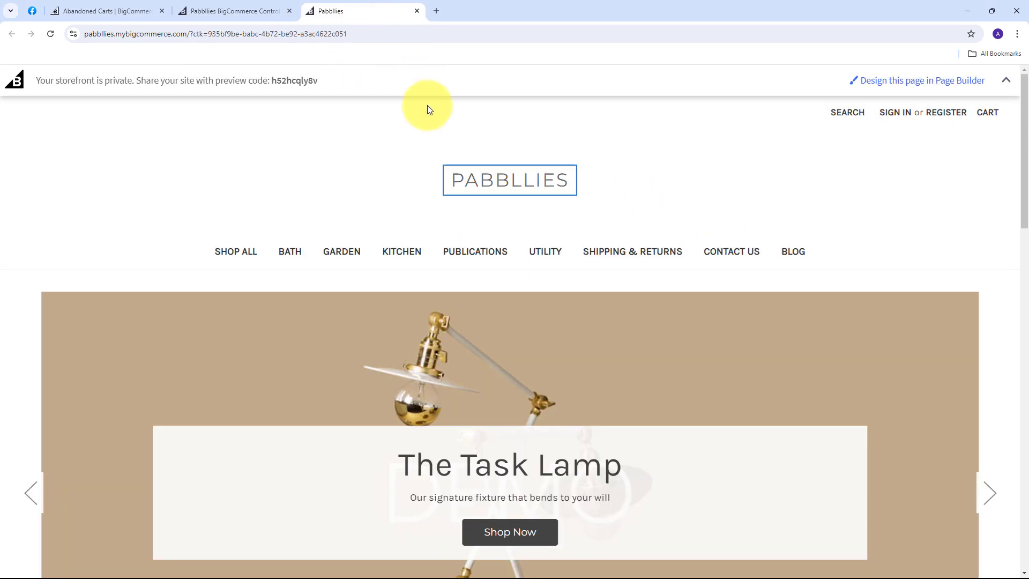
pyautogui.scroll(-9, 379, 257)
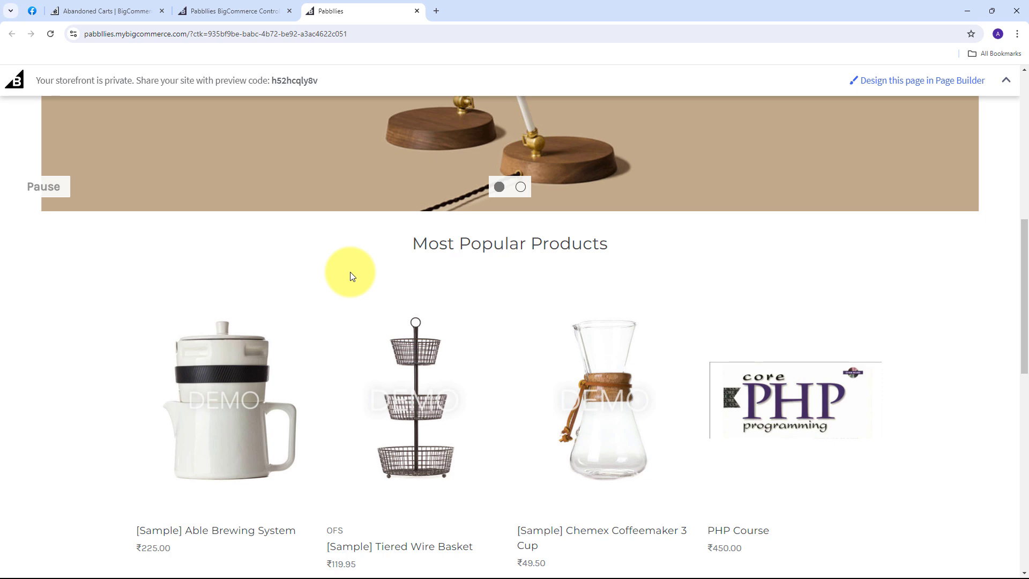
pyautogui.scroll(-1, 427, 280)
pyautogui.scroll(9, 422, 284)
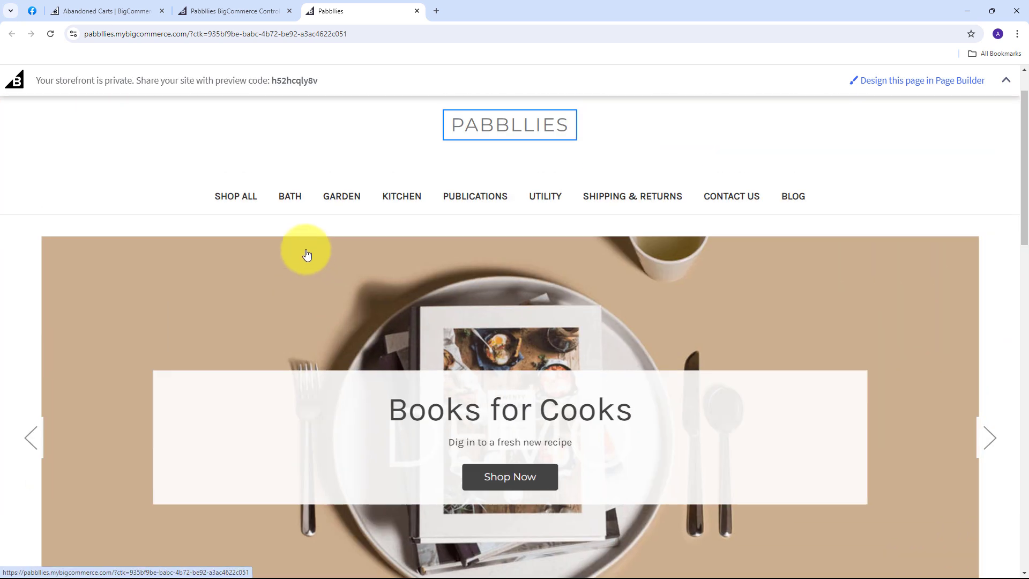
pyautogui.scroll(1, 306, 255)
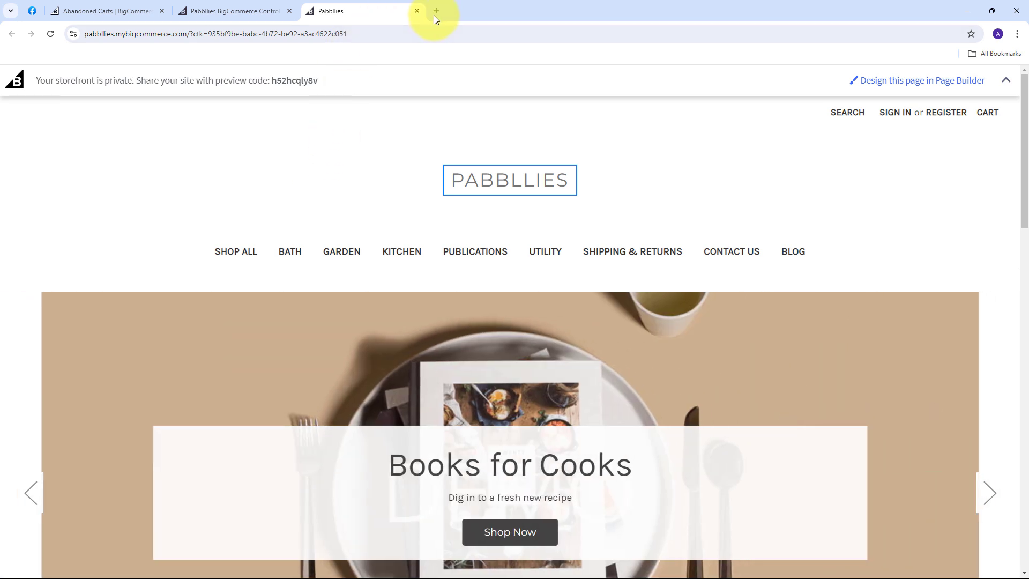
# - Load pabbly.com/connect in a new Chrome tab
pyautogui.click(436, 15)
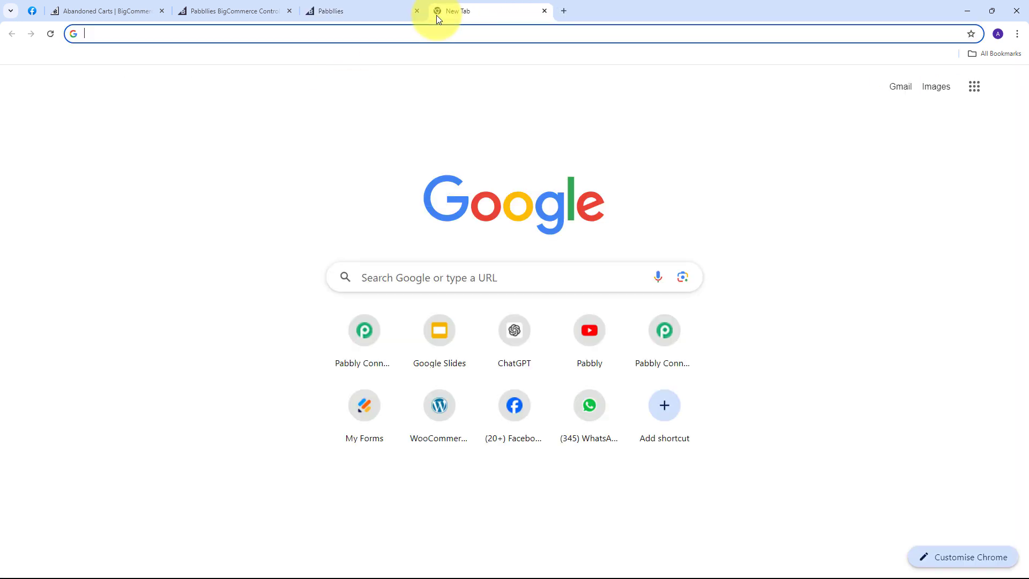
pyautogui.write('pabbly')
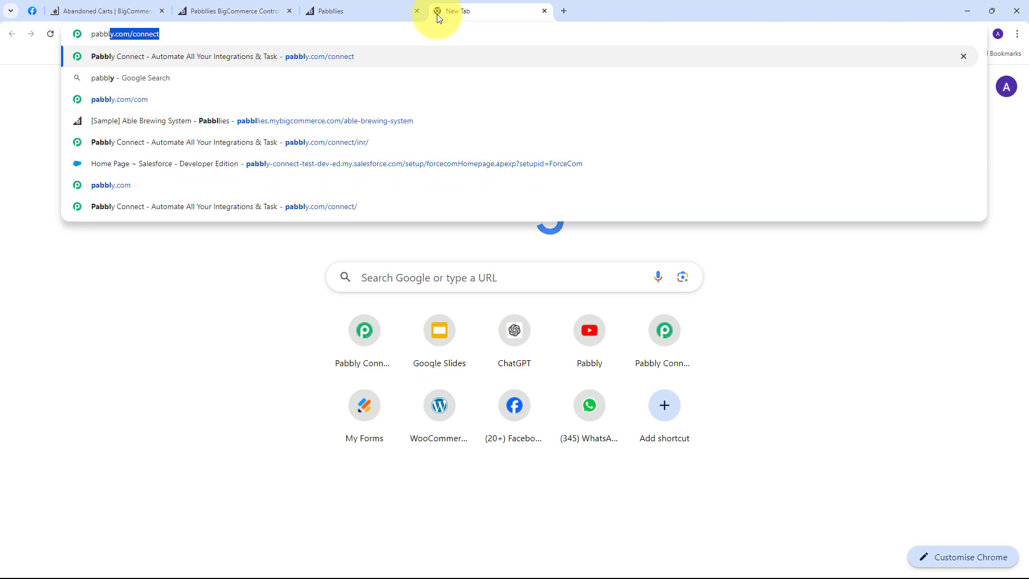
pyautogui.write('.com/')
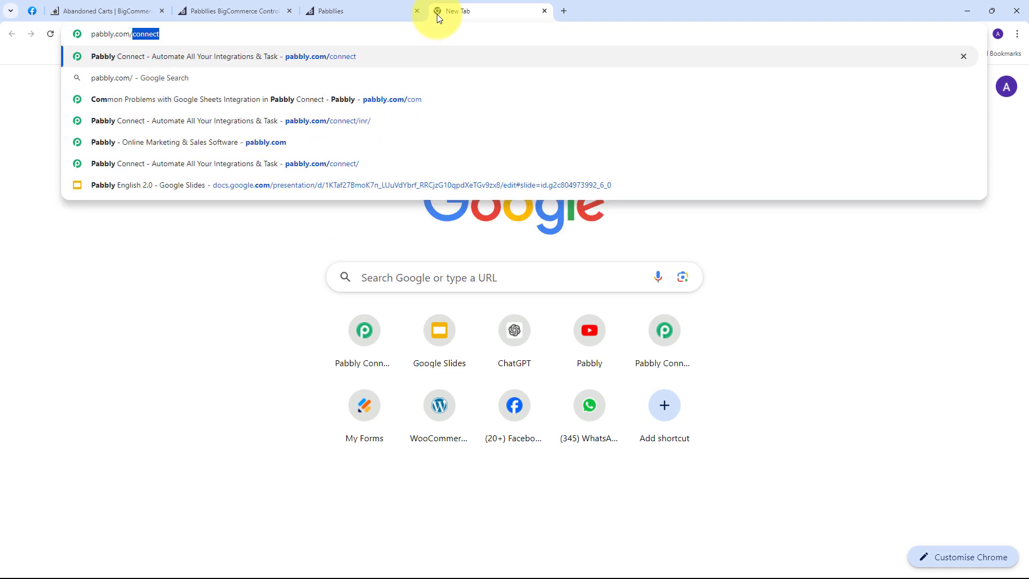
pyautogui.press('Return')
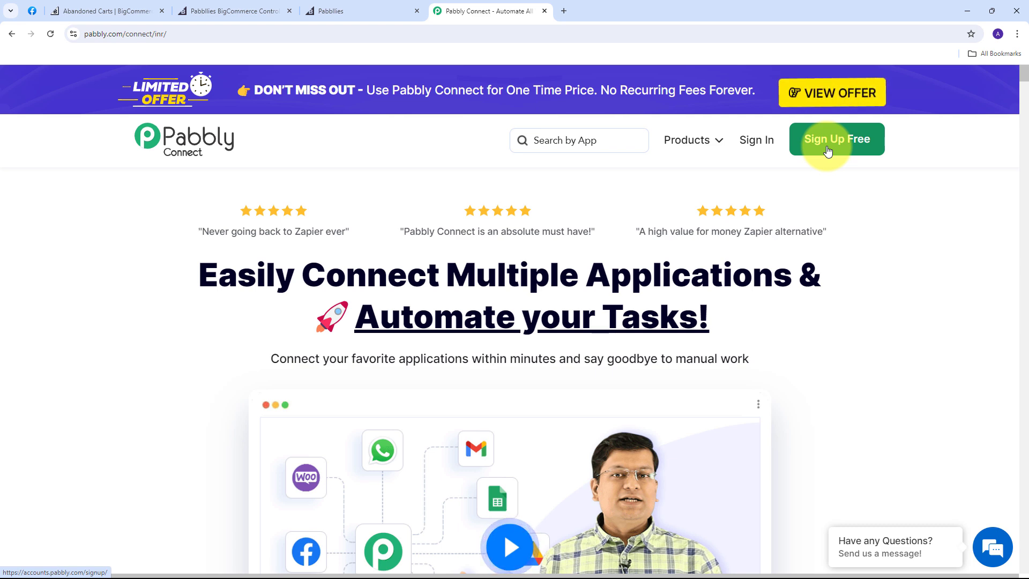
# - Sign in to Pabbly, enter Pabbly Connect via Access Now, and start a new workflow
pyautogui.click(756, 141)
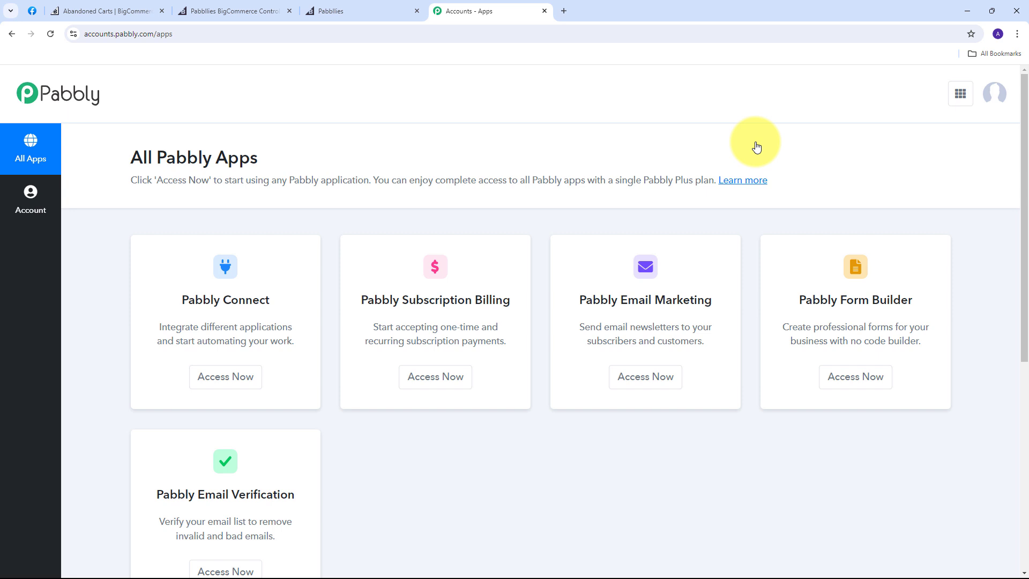
pyautogui.scroll(-1, 583, 285)
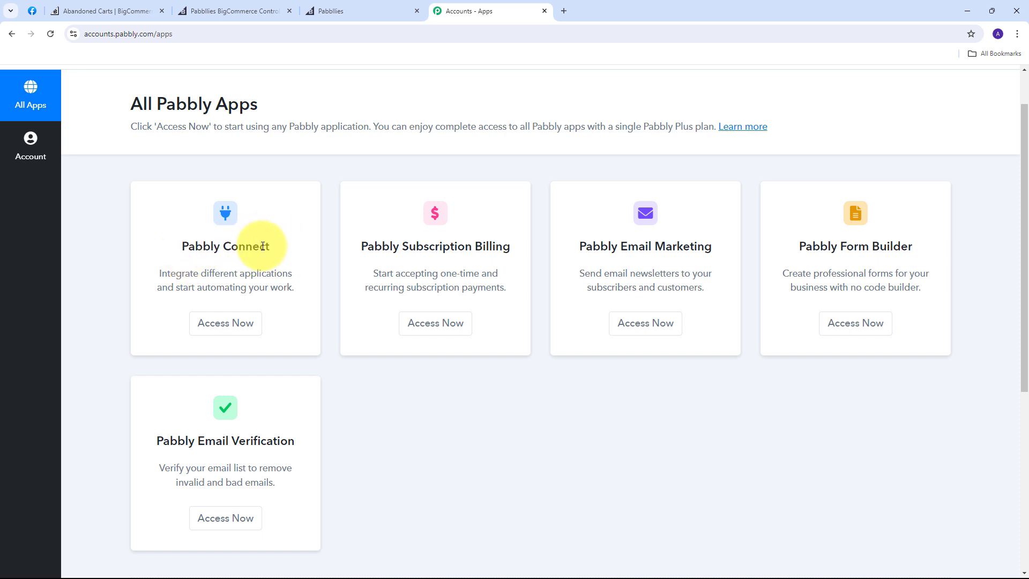
pyautogui.click(221, 325)
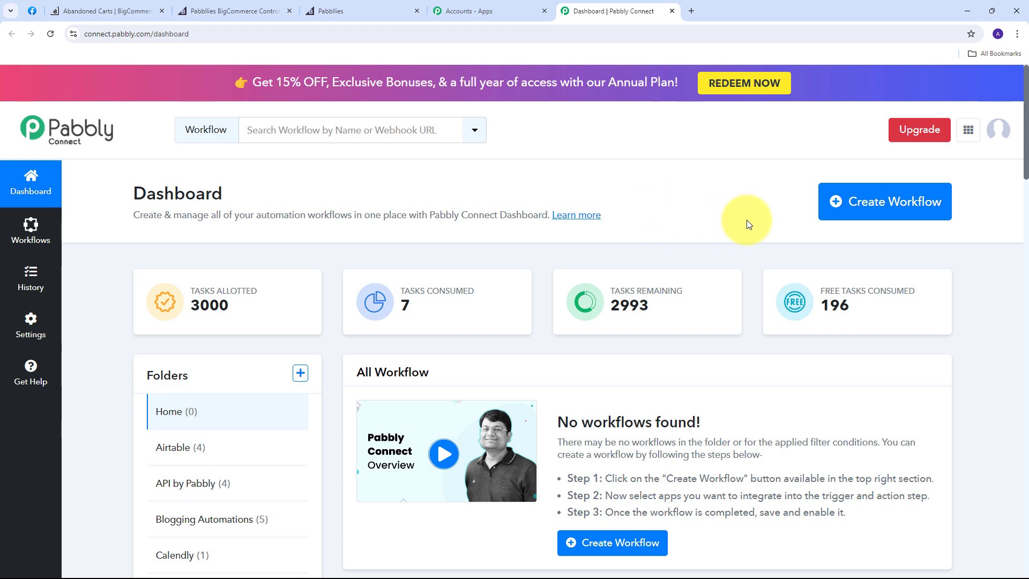
pyautogui.click(852, 203)
# - Paste the name 'Recover BigCommerce Abandoned Carts with WhatsApp', choose the WhatsApp Cloud API folder, and create it
pyautogui.click(418, 290)
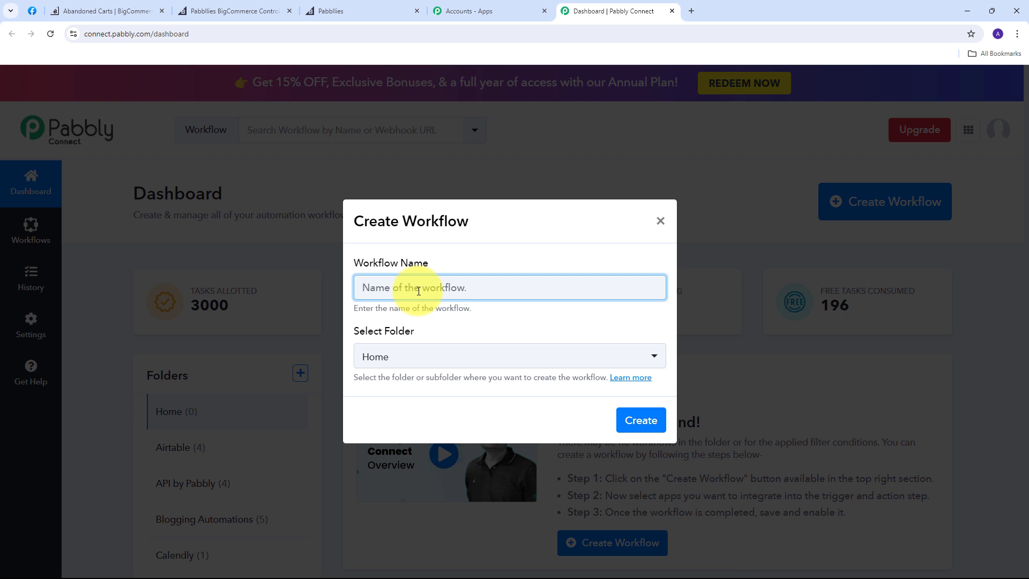
pyautogui.write('Recover BigCommerce Abandoned Carts with WhatsApp')
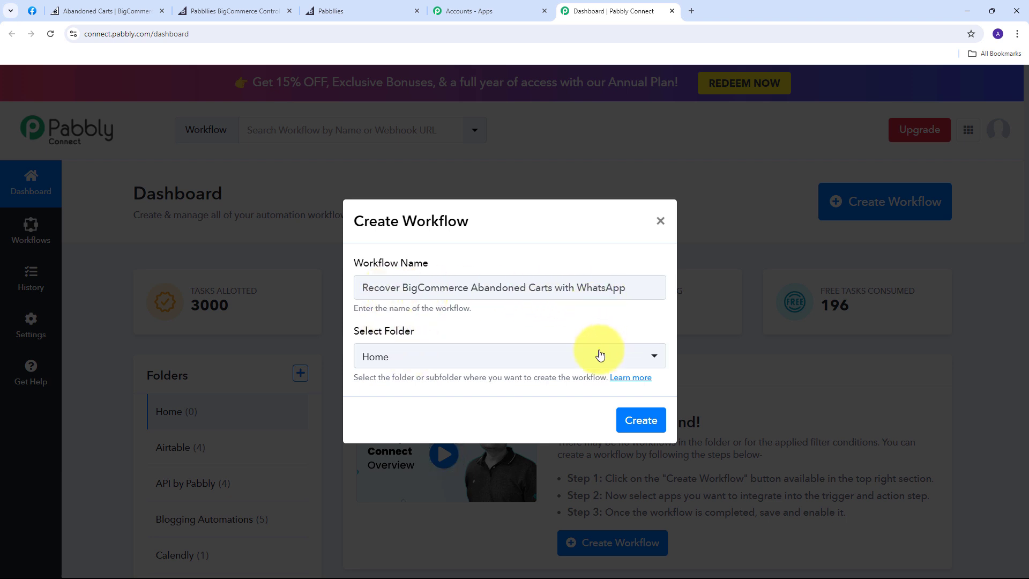
pyautogui.click(503, 359)
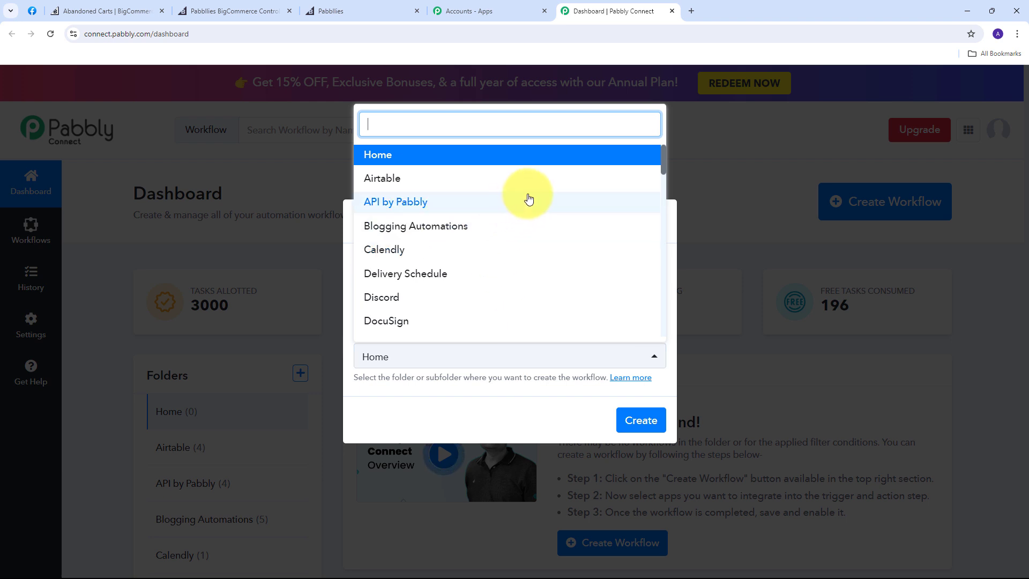
pyautogui.scroll(-2, 528, 199)
pyautogui.scroll(2, 528, 199)
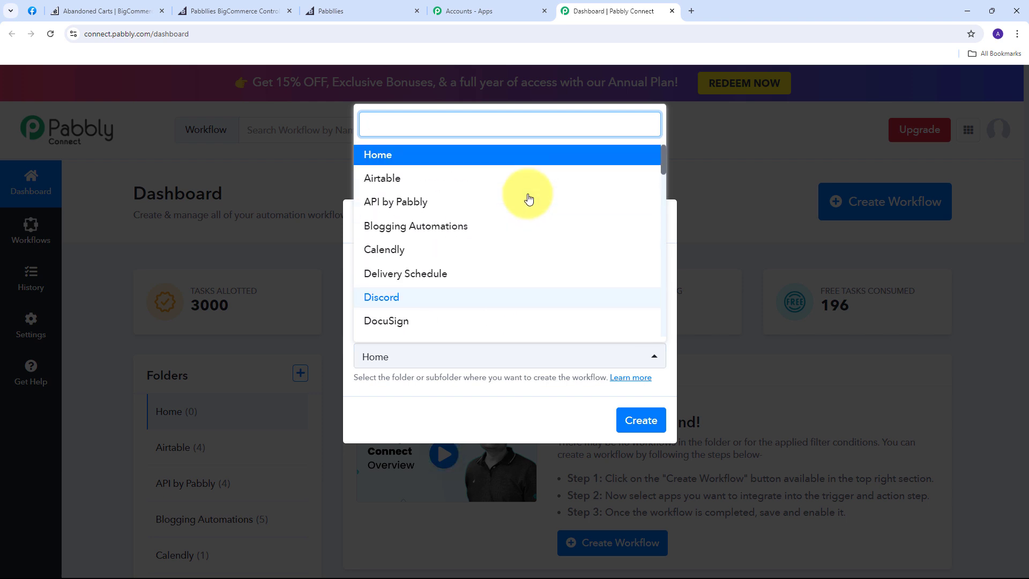
pyautogui.scroll(-3, 528, 198)
pyautogui.scroll(-15, 529, 198)
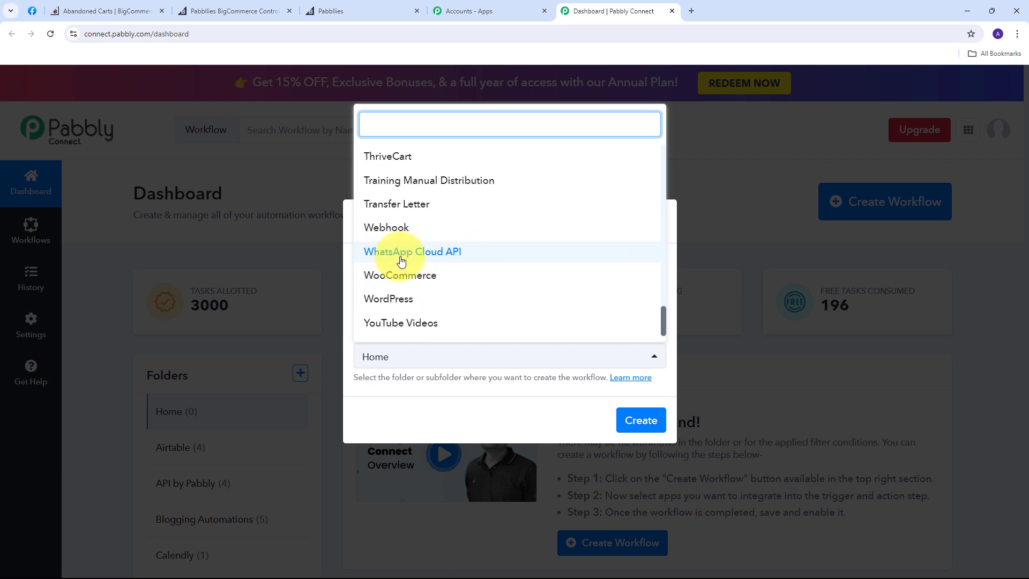
pyautogui.click(439, 256)
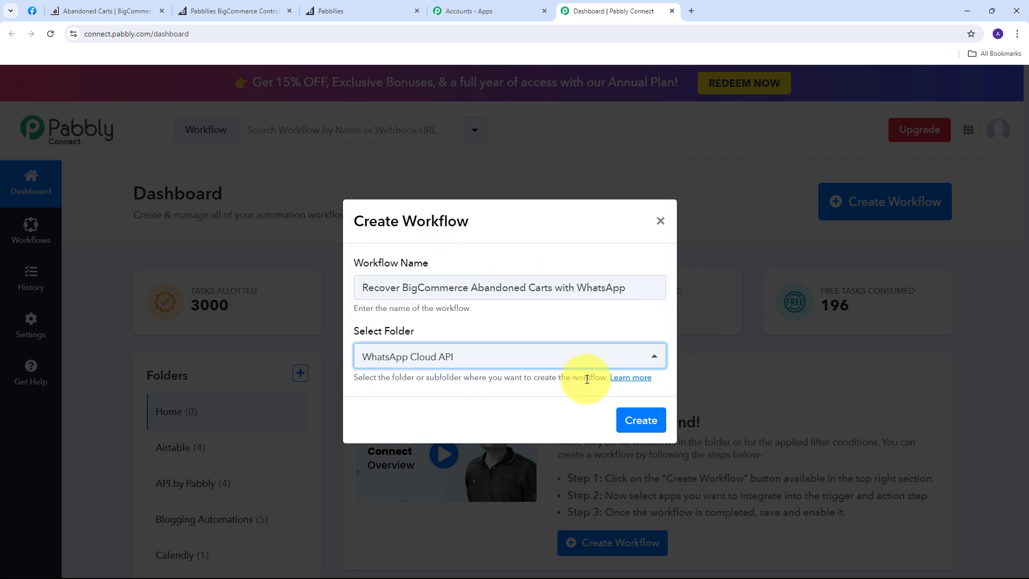
pyautogui.click(637, 421)
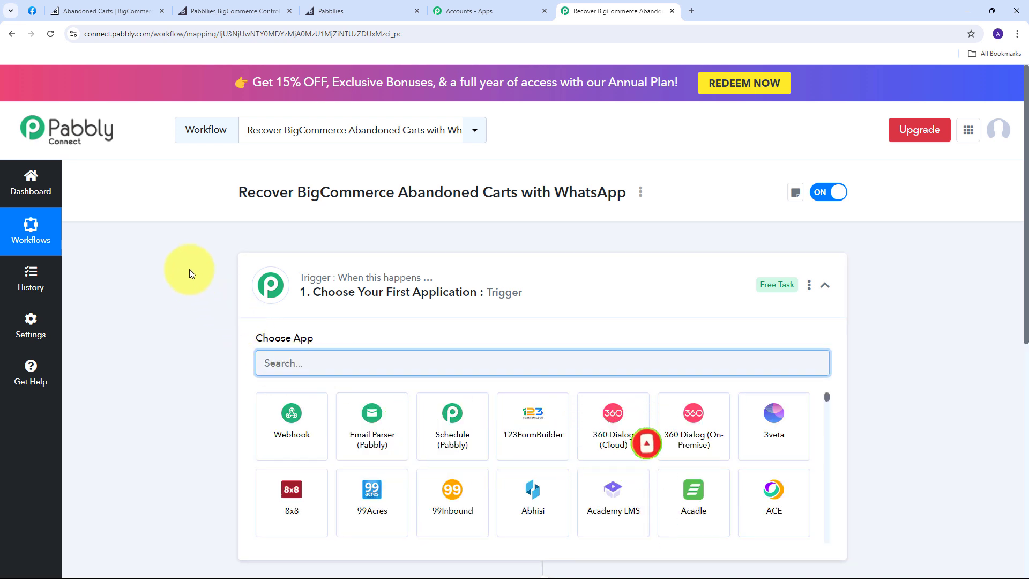
pyautogui.scroll(-3, 188, 269)
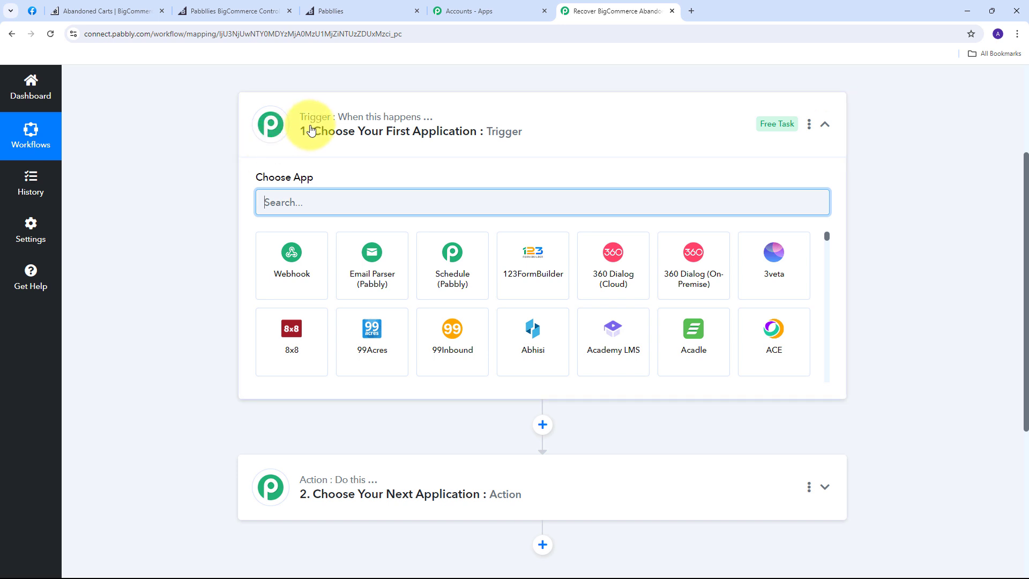
pyautogui.moveTo(420, 118)
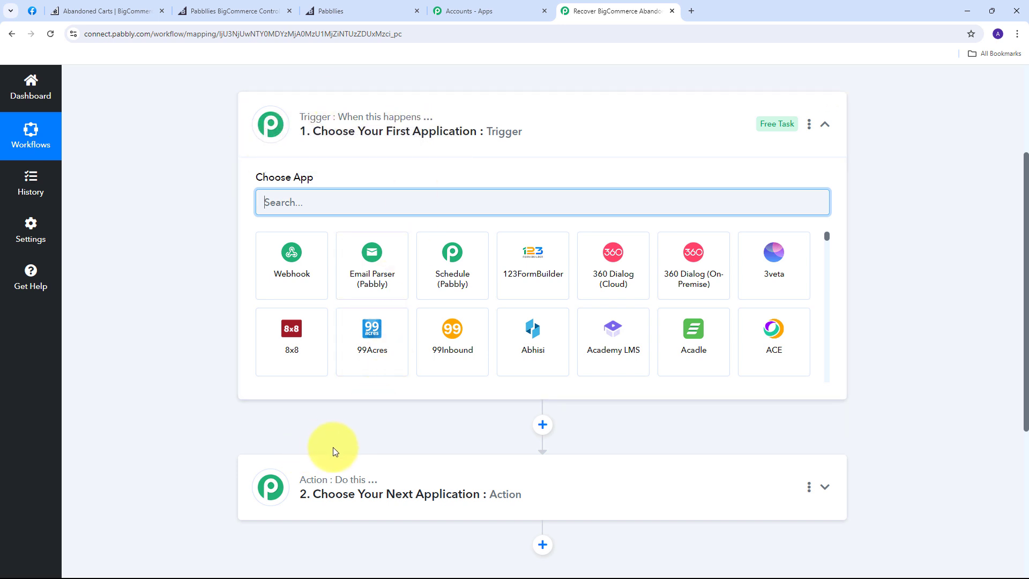
pyautogui.moveTo(325, 122)
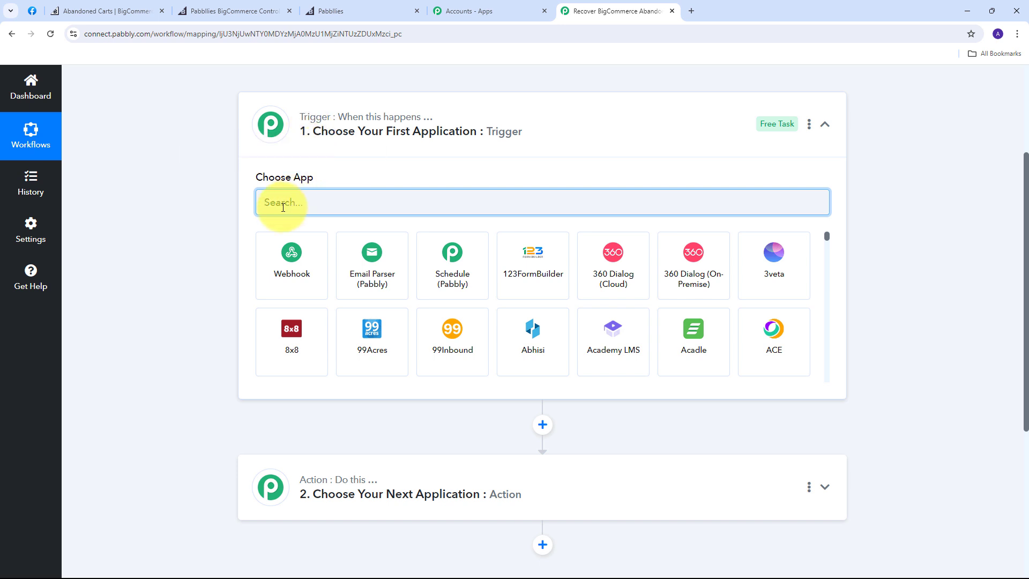
# - Make BigCommerce the trigger app with the Cart Abandoned event and begin connecting an account
pyautogui.write('Big')
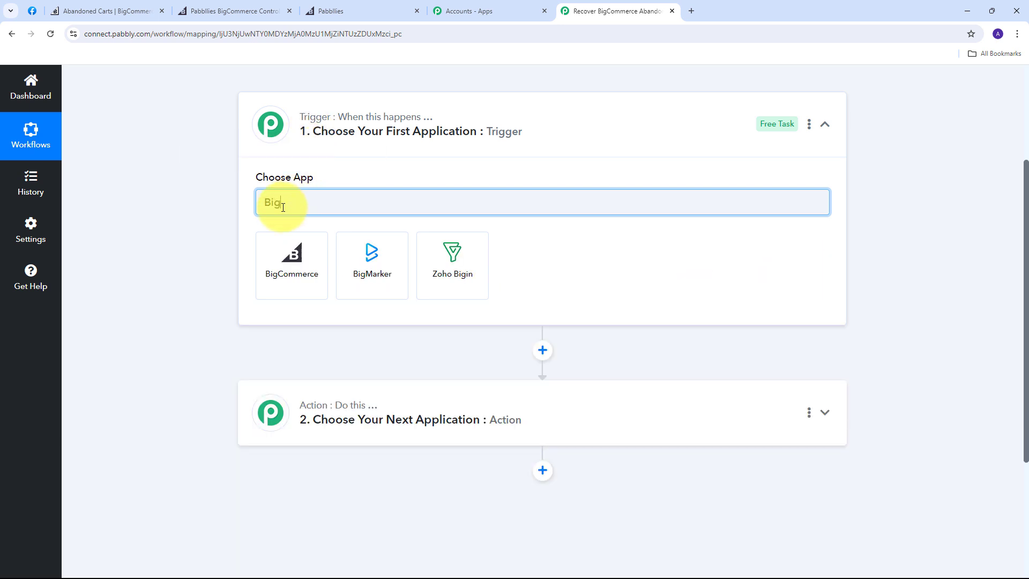
pyautogui.write('Commer')
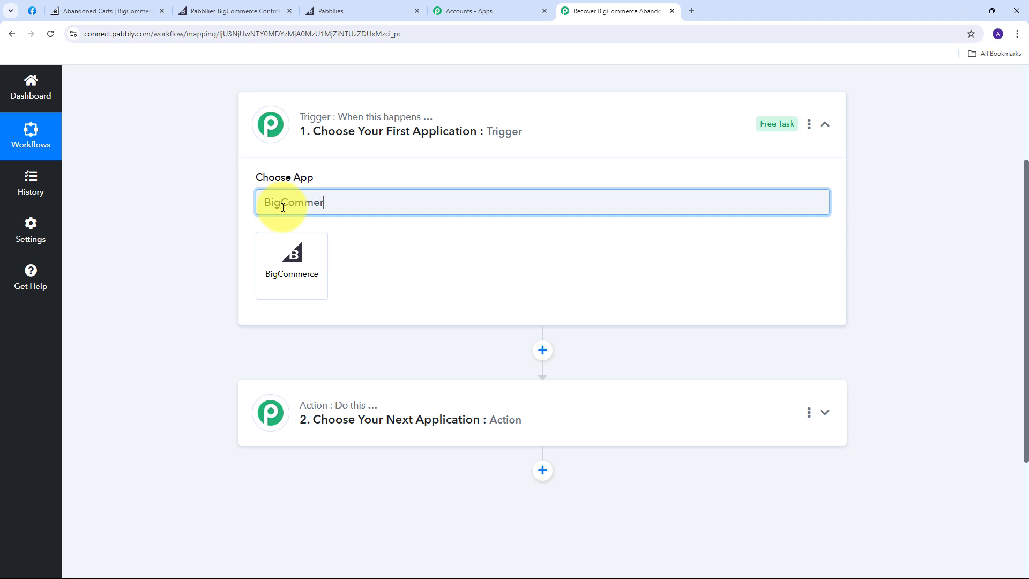
pyautogui.write('ce')
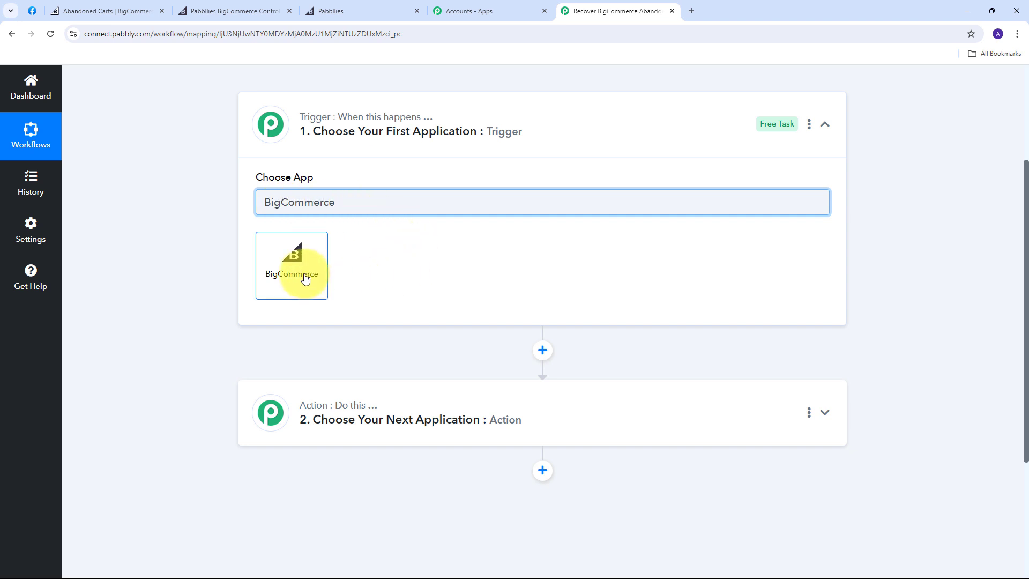
pyautogui.click(292, 262)
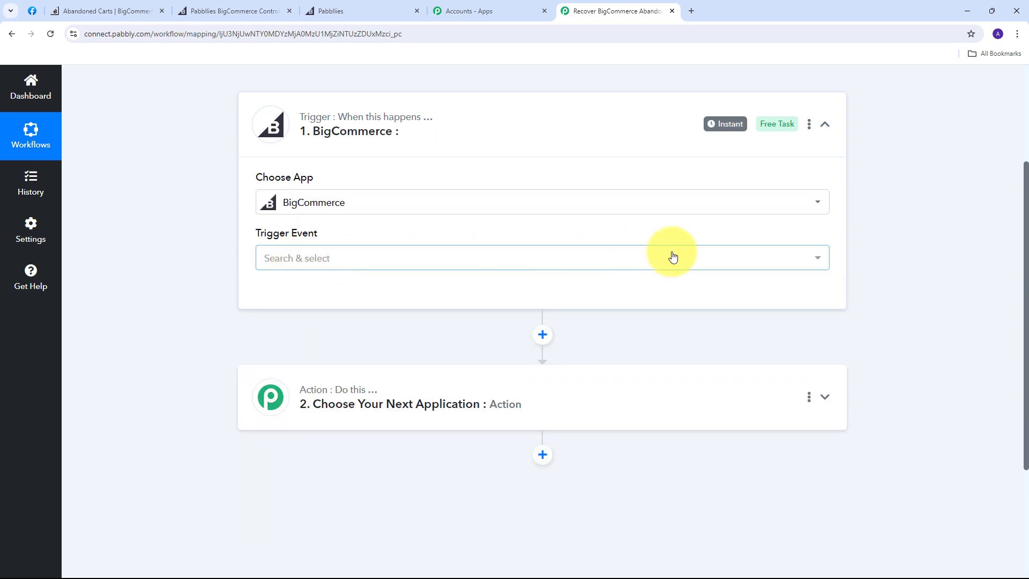
pyautogui.click(552, 264)
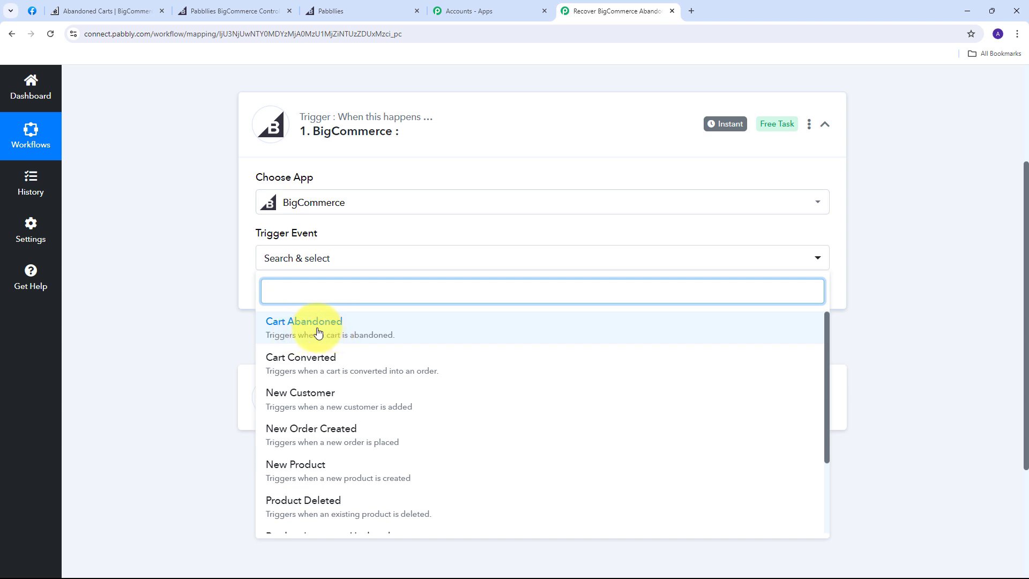
pyautogui.click(336, 330)
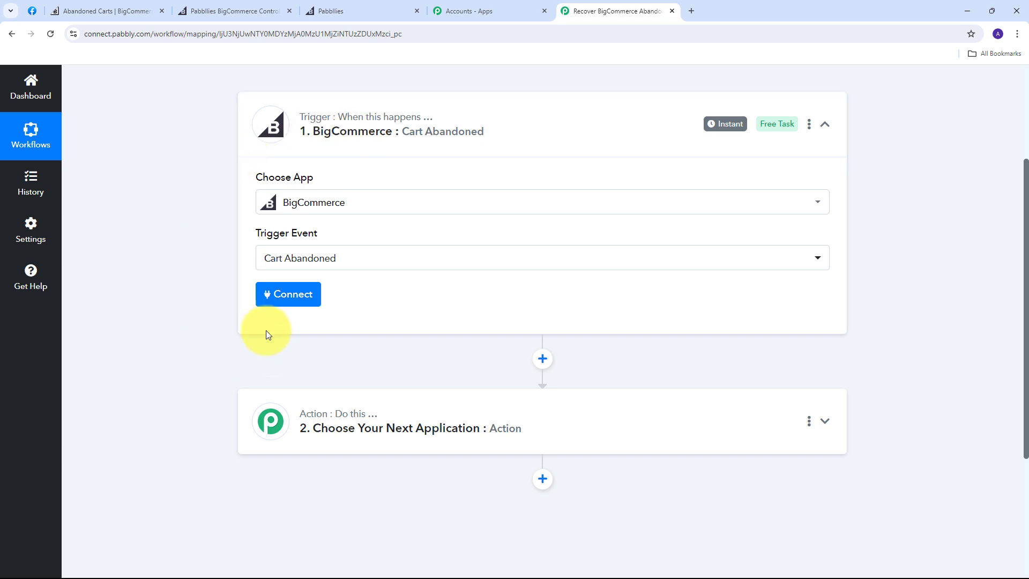
pyautogui.click(282, 298)
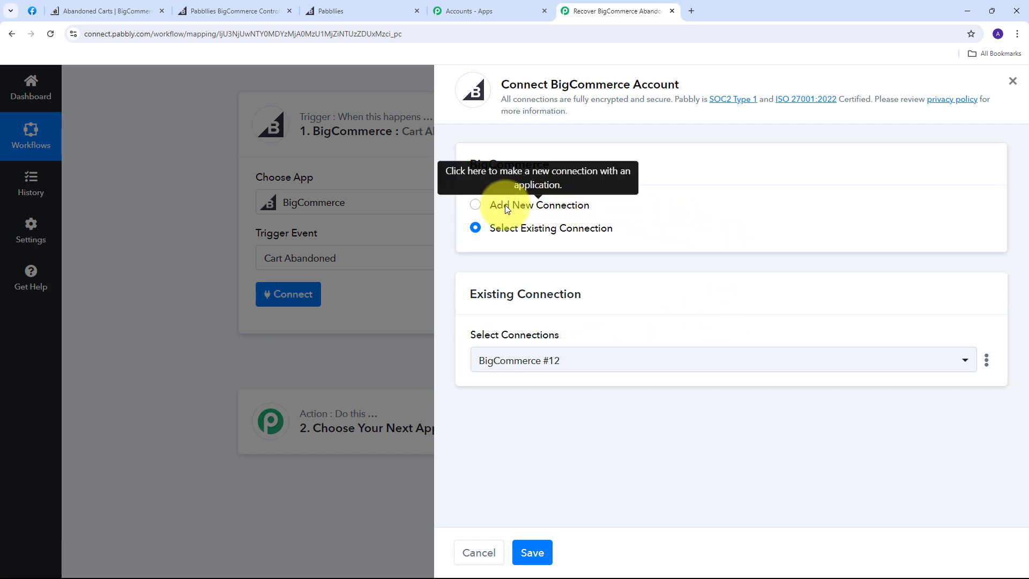
# - Choose a new BigCommerce #13 connection, then switch to the Pabbllies BigCommerce Control tab
pyautogui.click(506, 207)
pyautogui.scroll(-3, 570, 262)
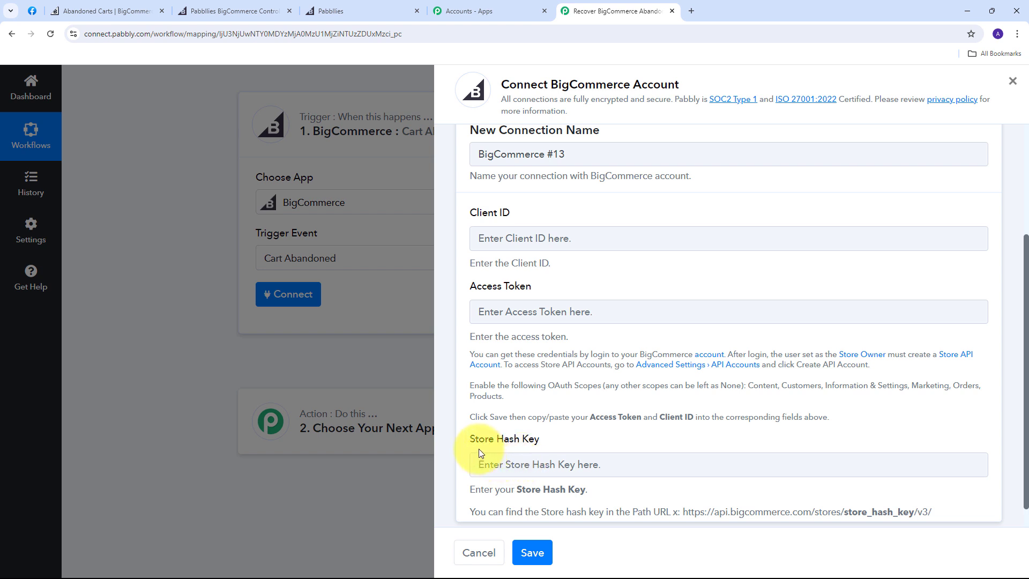
pyautogui.scroll(-1, 480, 418)
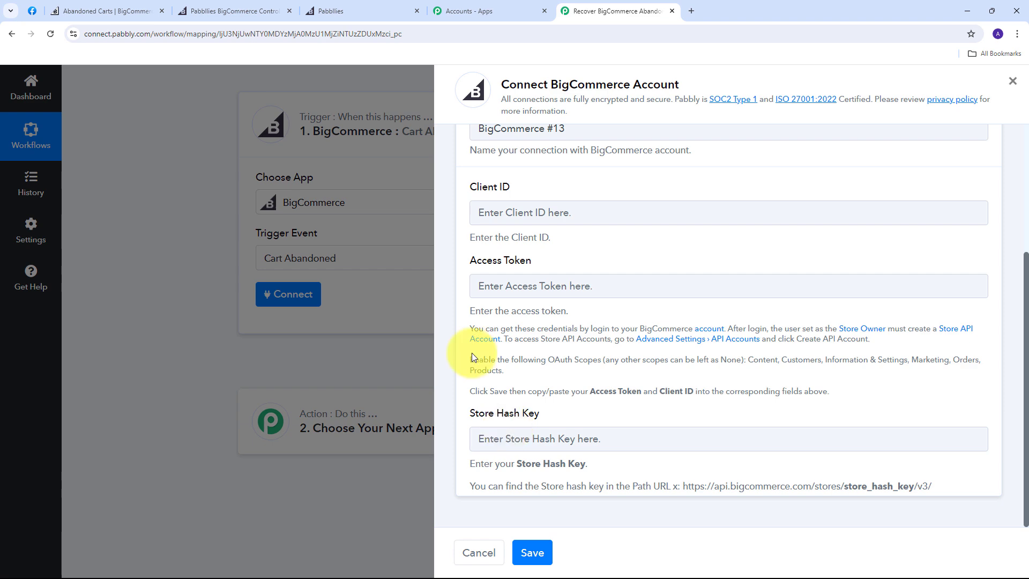
pyautogui.click(236, 10)
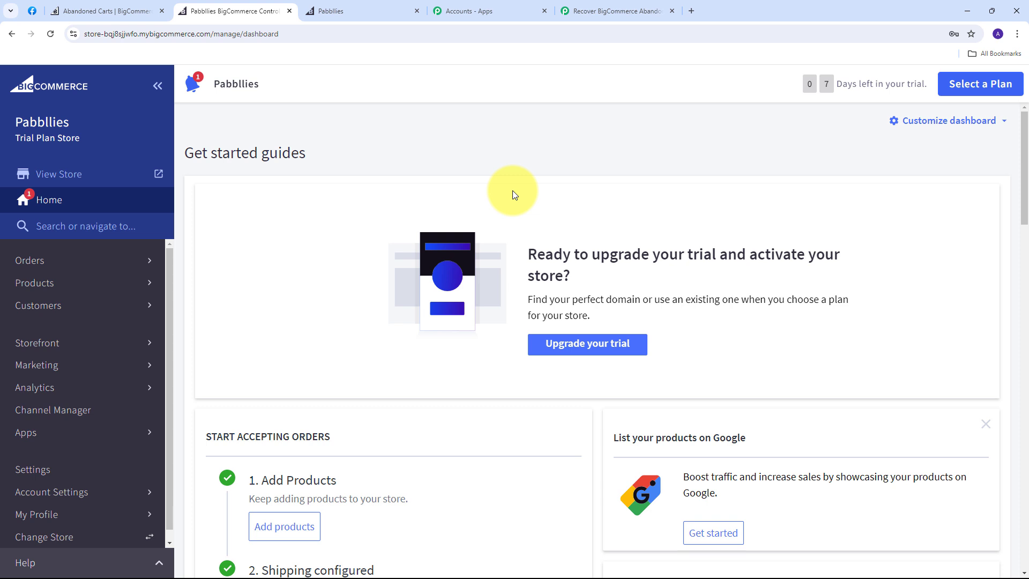
# - Copy the store hash after 'store-' from the dashboard URL and return to the Pabbly tab
pyautogui.doubleClick(346, 31)
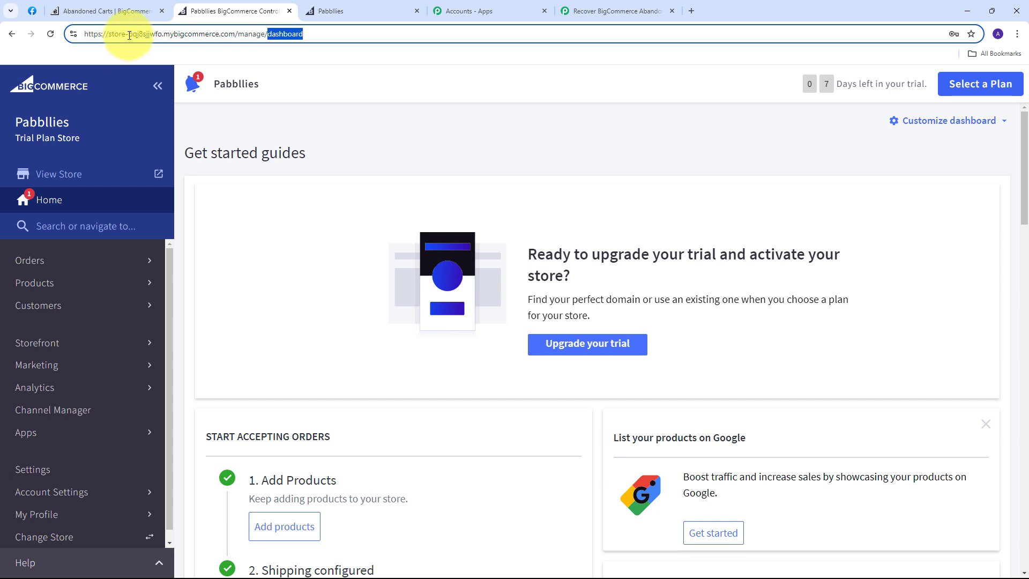
pyautogui.moveTo(128, 35); pyautogui.dragTo(161, 35)
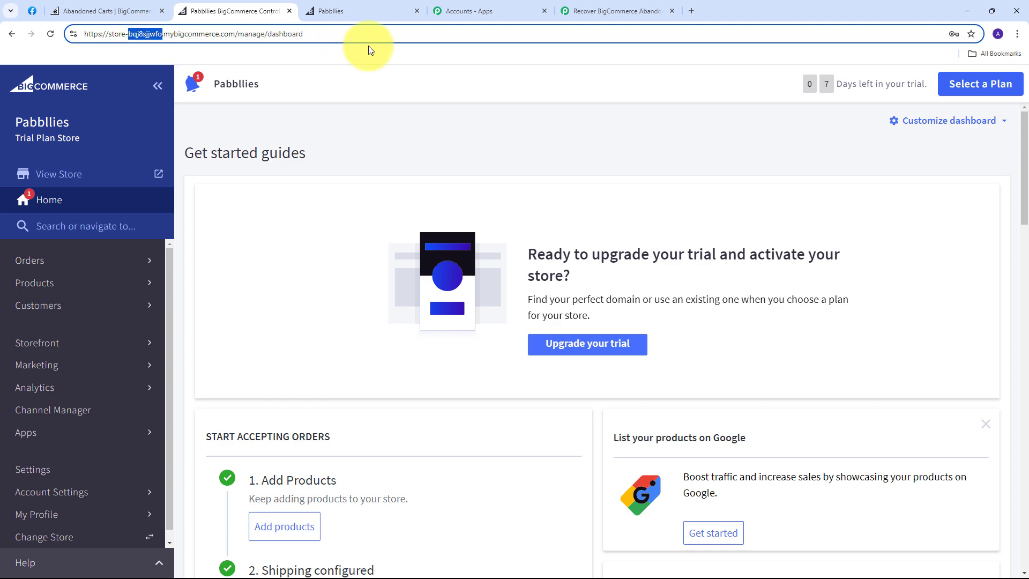
pyautogui.click(616, 11)
# - Paste the store hash into the Store Hash Key field, then return to the BigCommerce tab
pyautogui.click(483, 437)
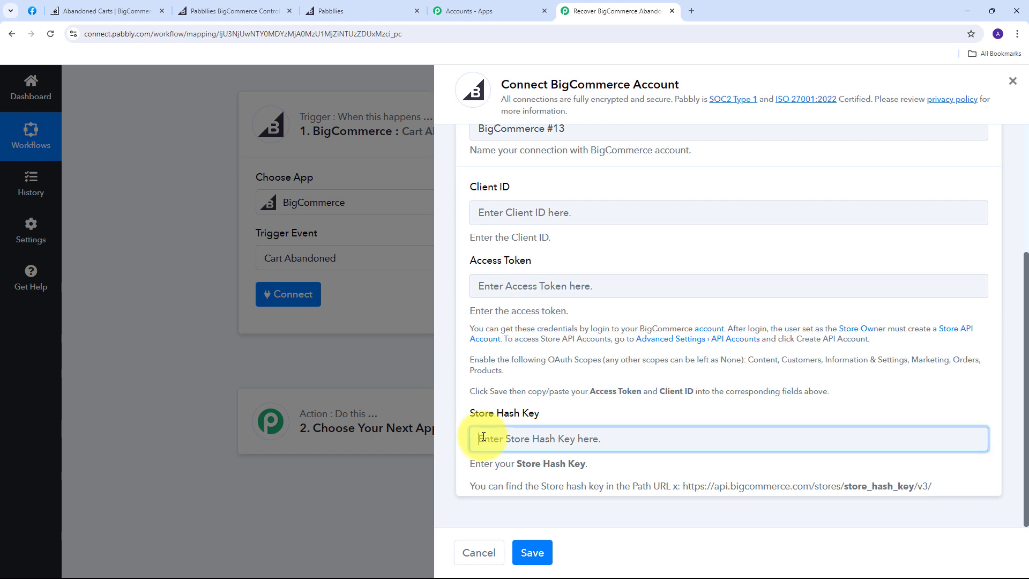
pyautogui.write('bqj8sjwfo')
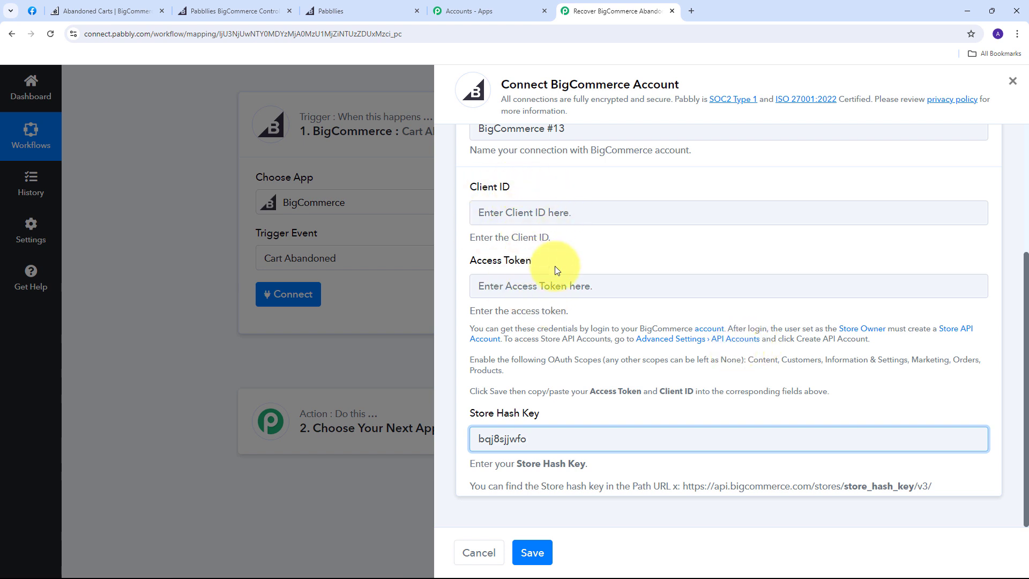
pyautogui.click(239, 13)
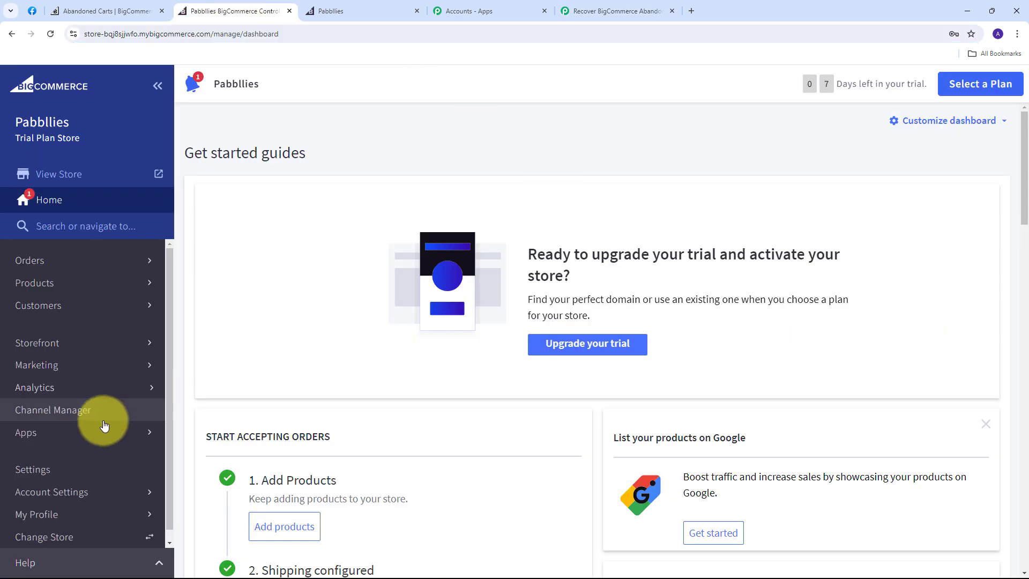
# - Go to Settings > API > Store-level API accounts and start a new API account
pyautogui.click(31, 471)
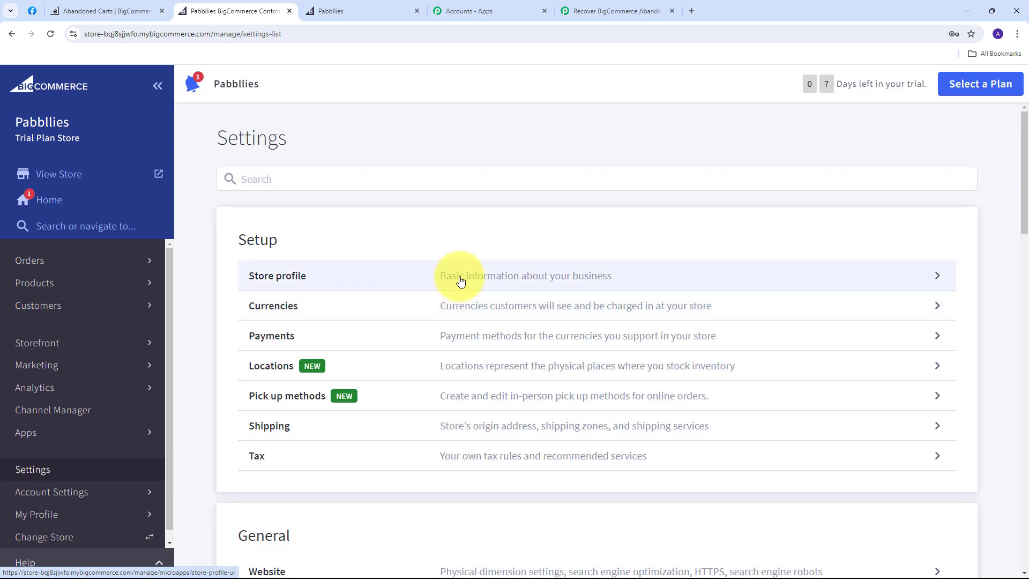
pyautogui.scroll(-8, 477, 258)
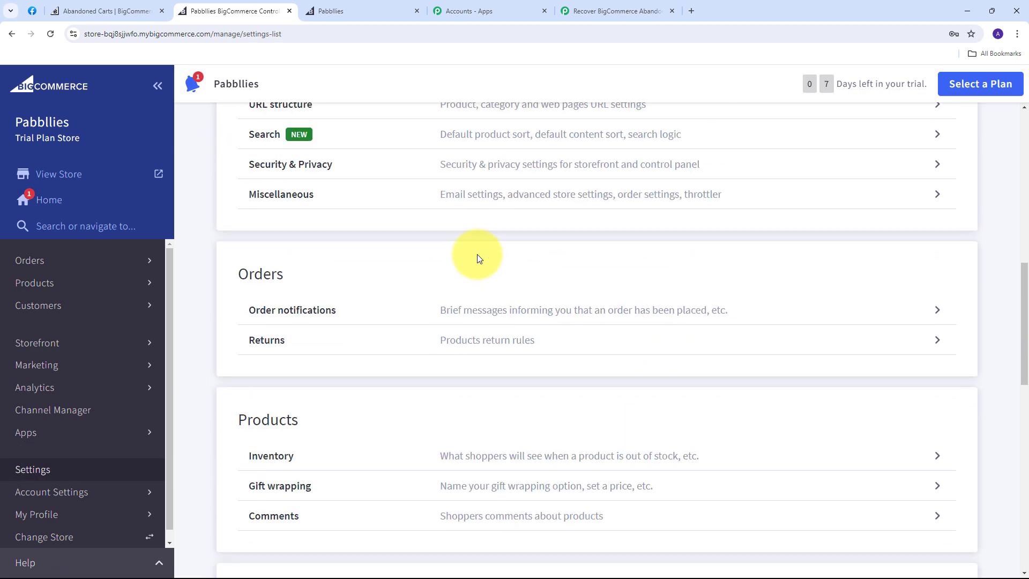
pyautogui.scroll(-10, 477, 254)
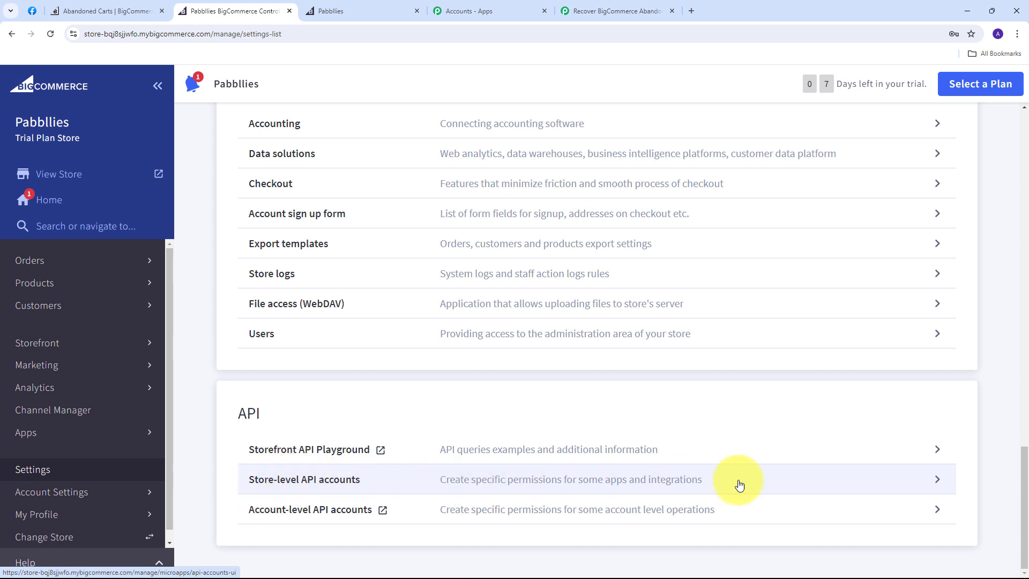
pyautogui.click(932, 489)
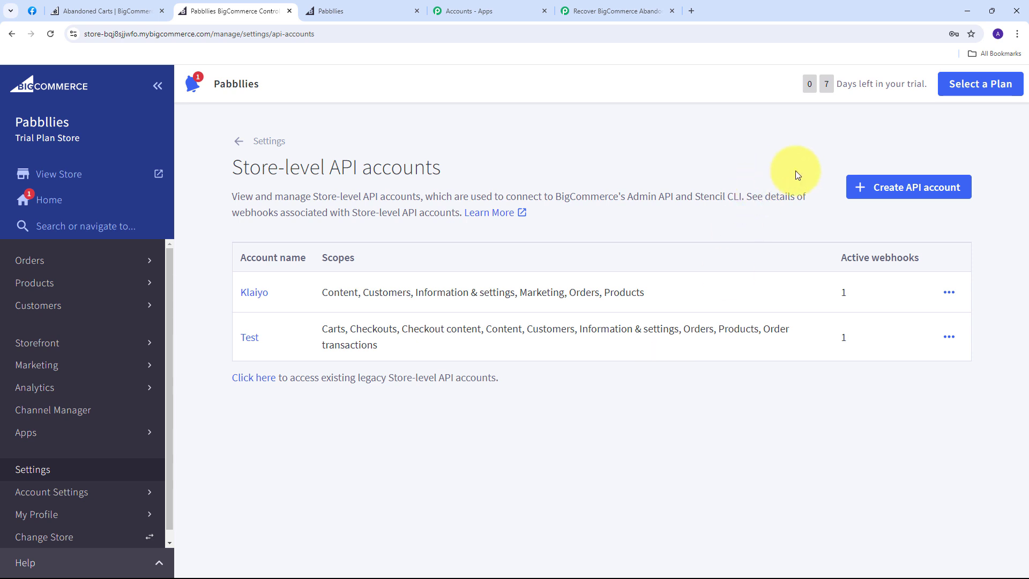
pyautogui.click(895, 189)
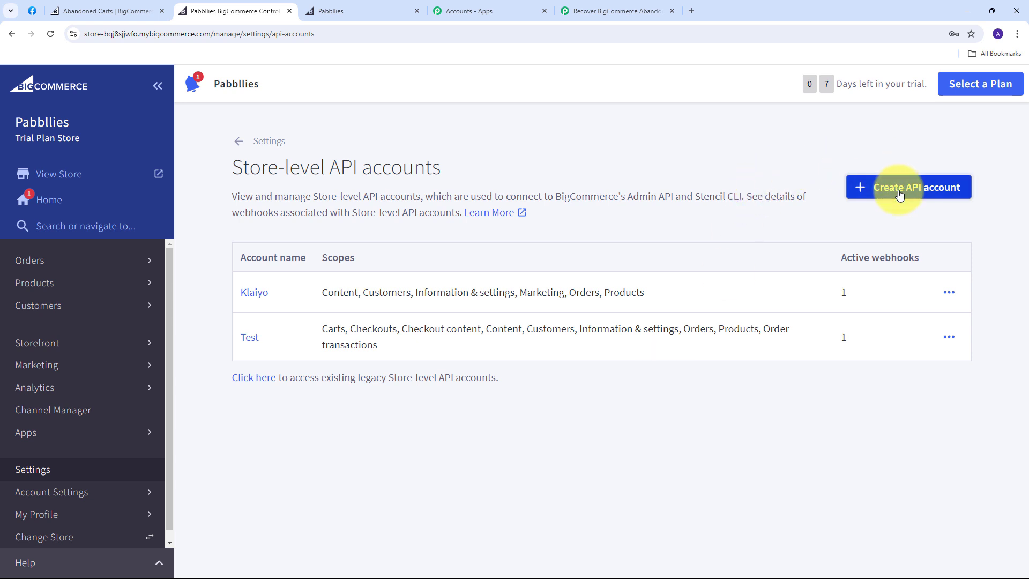
# - Name the new API account 'Abandoned Carts'
pyautogui.scroll(-2, 374, 275)
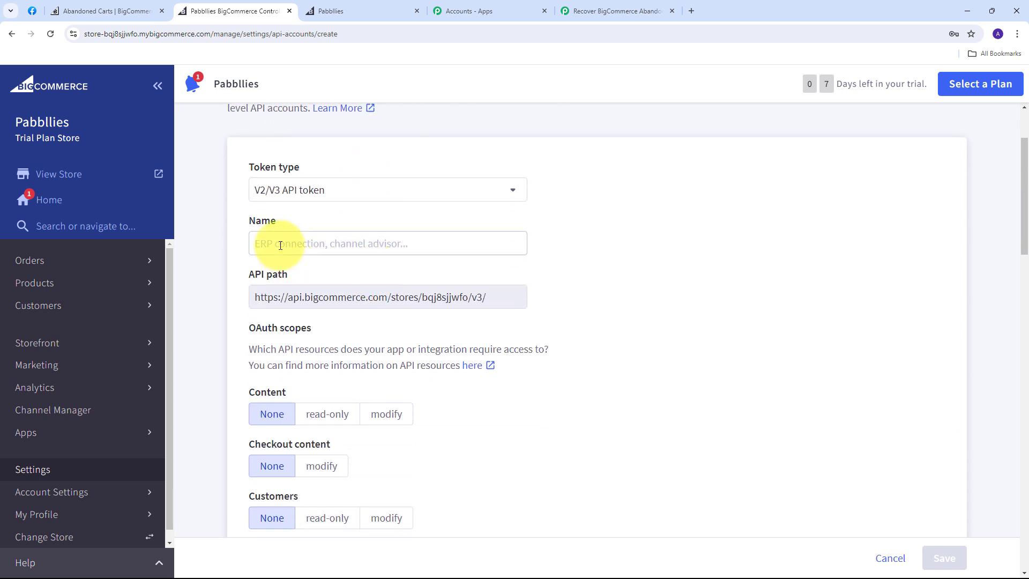
pyautogui.click(297, 246)
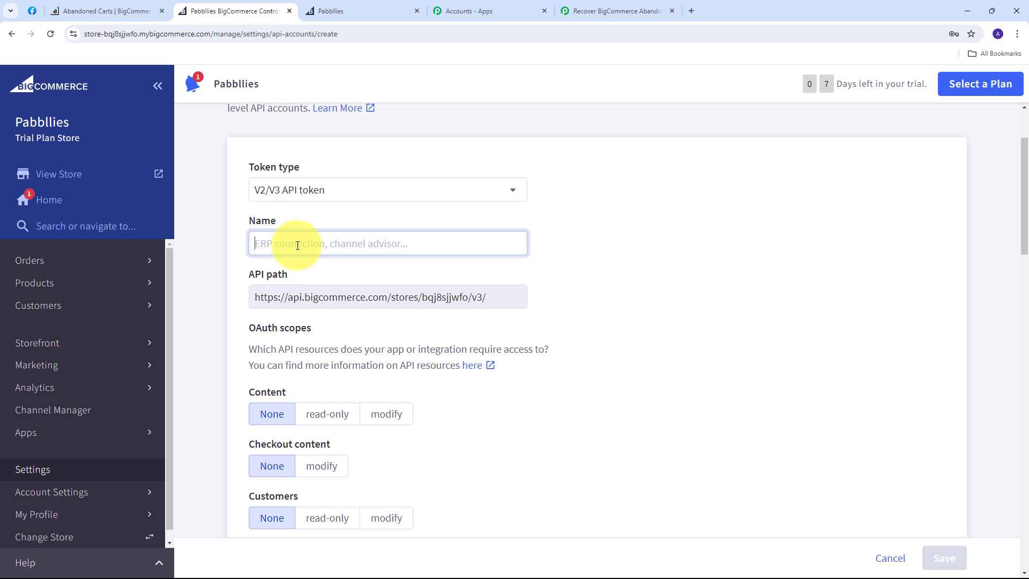
pyautogui.write('Abandoned Carts')
pyautogui.scroll(-6, 590, 236)
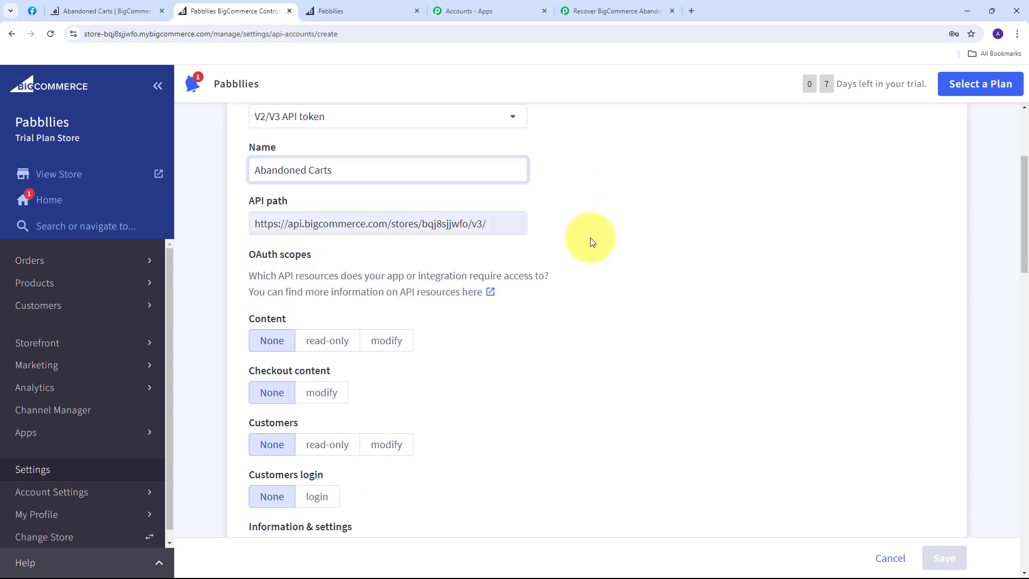
pyautogui.scroll(2, 555, 251)
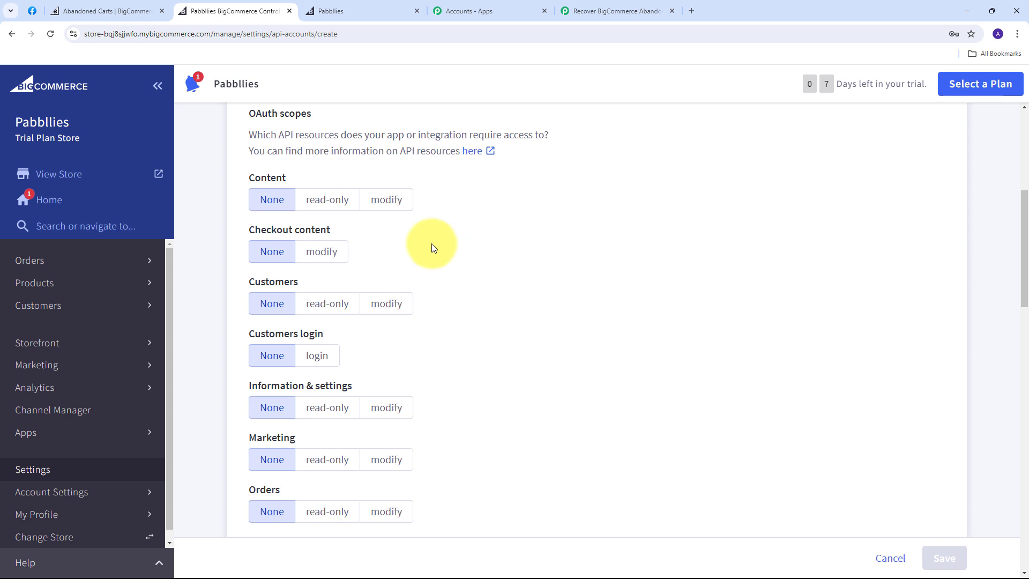
# - Set the Content, Checkout content, Customers, Information & settings and Orders scopes to modify
pyautogui.click(395, 206)
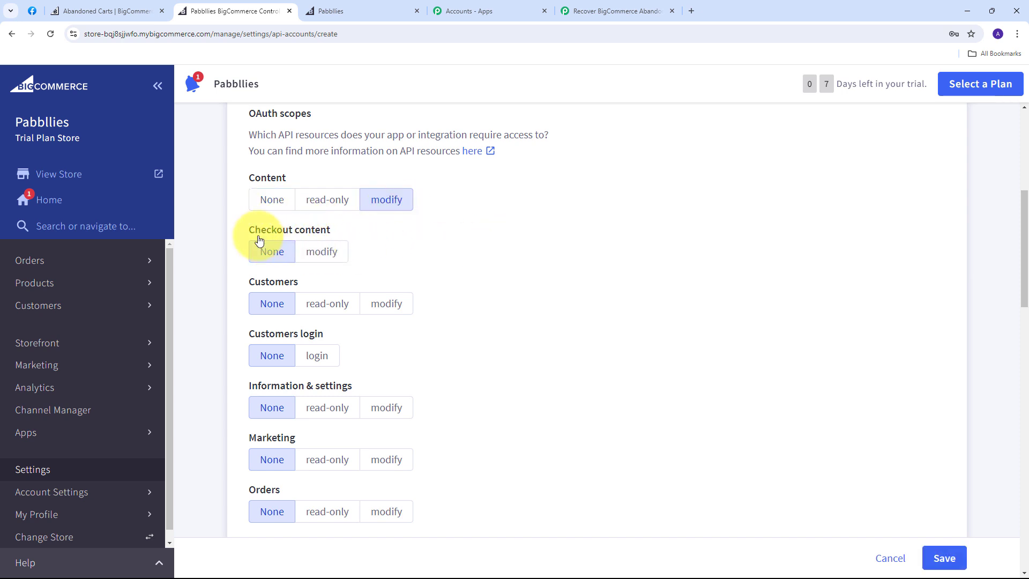
pyautogui.click(327, 255)
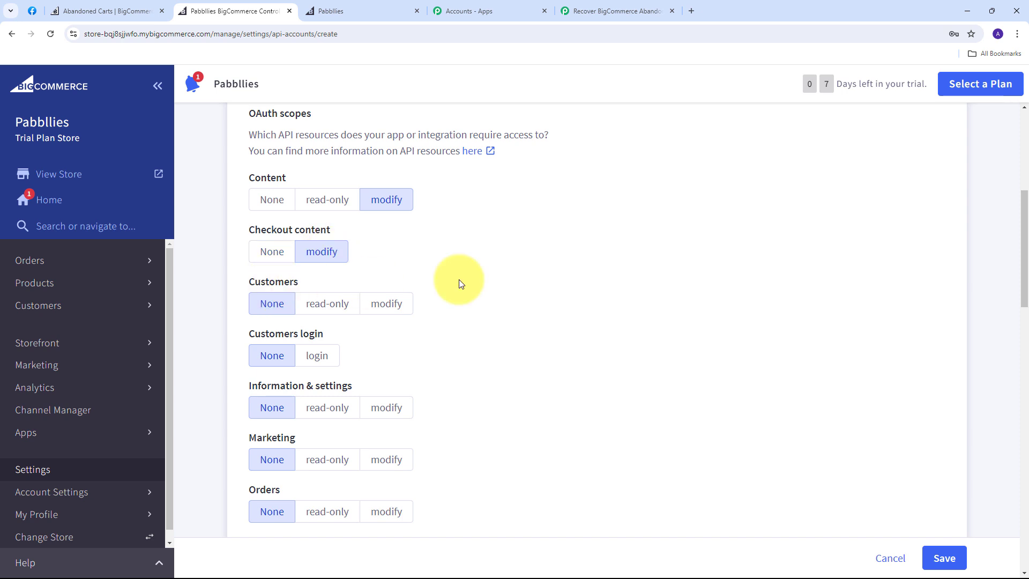
pyautogui.click(387, 304)
pyautogui.scroll(-2, 439, 284)
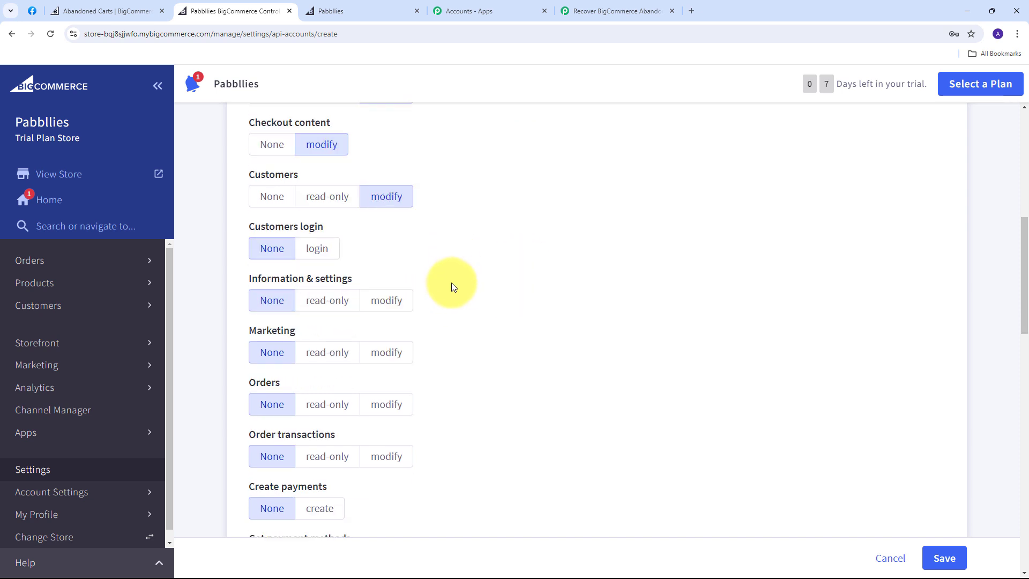
pyautogui.click(395, 305)
pyautogui.scroll(-2, 388, 301)
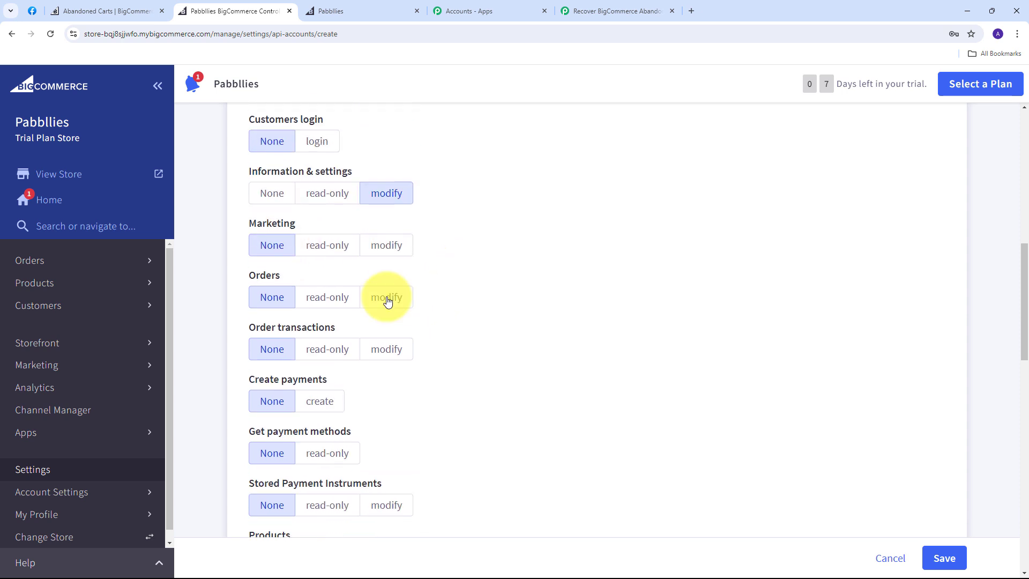
pyautogui.click(388, 301)
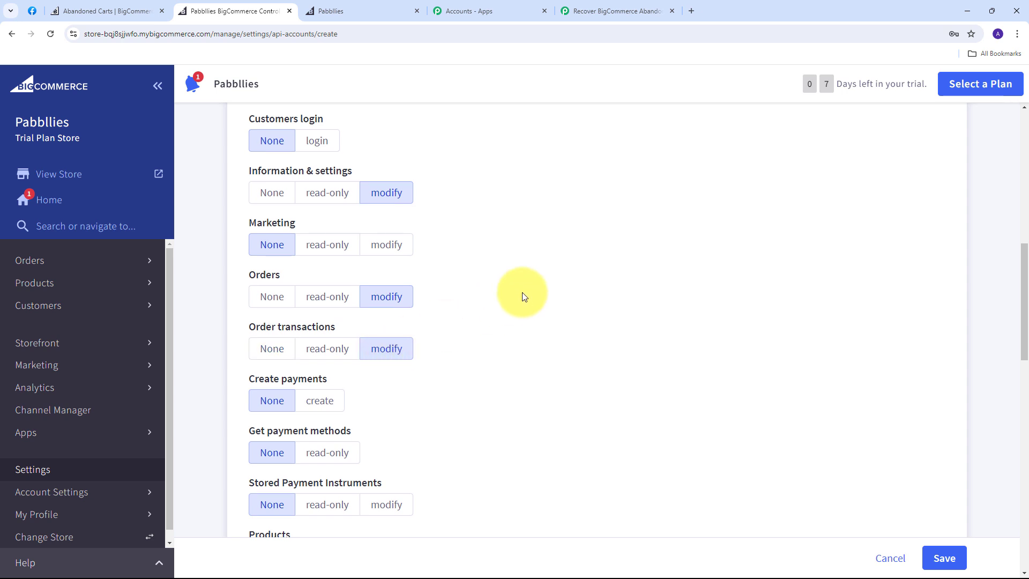
# - Give Carts, Checkouts and Products modify access and save the API account
pyautogui.scroll(-6, 522, 292)
pyautogui.click(393, 338)
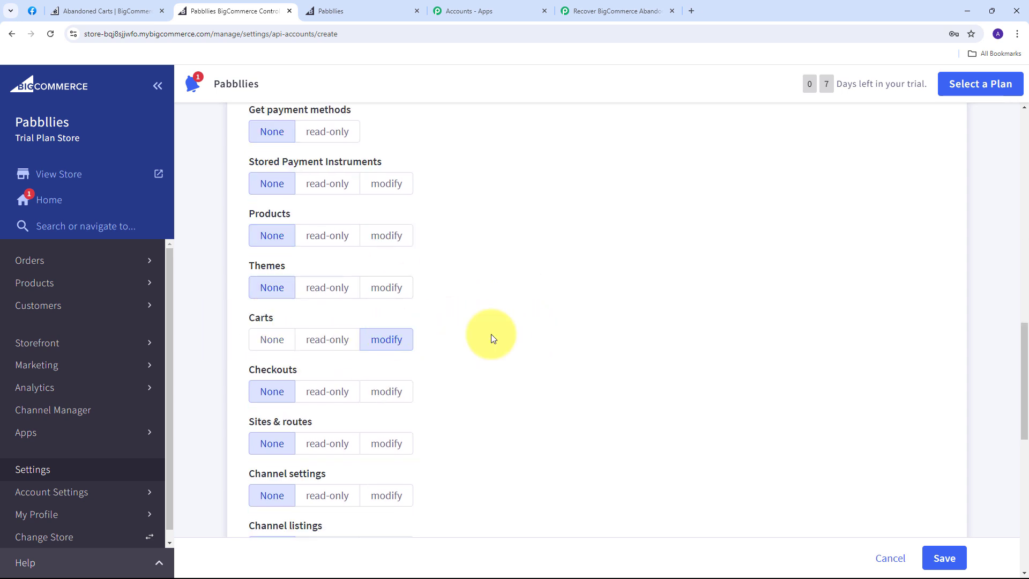
pyautogui.scroll(-2, 506, 283)
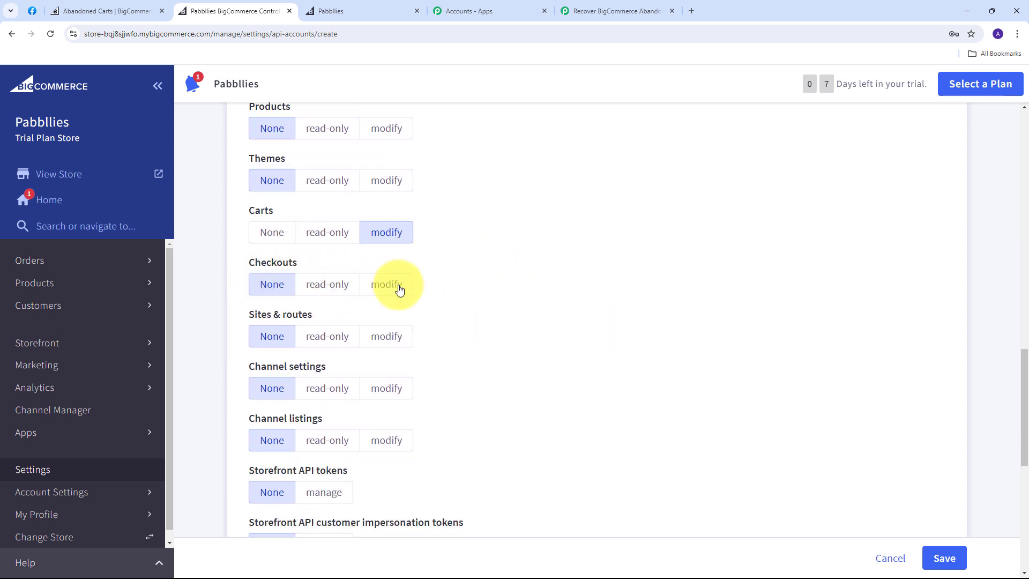
pyautogui.click(399, 289)
pyautogui.scroll(2, 477, 258)
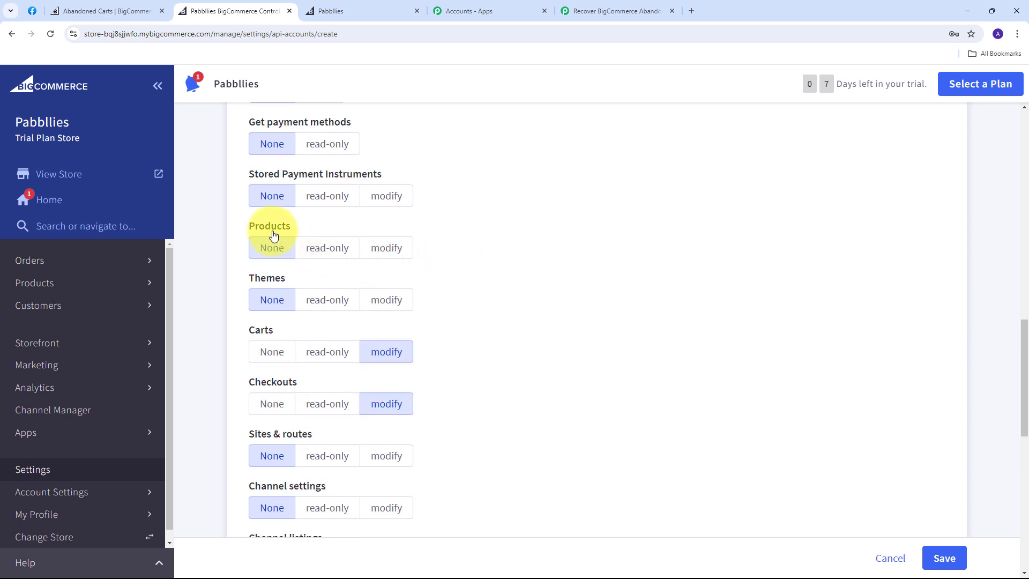
pyautogui.click(386, 252)
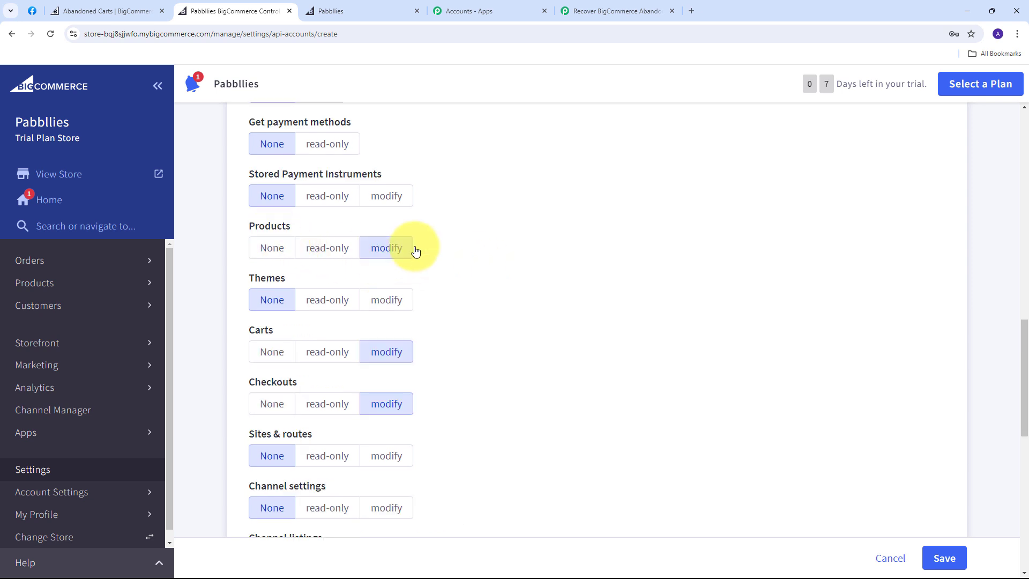
pyautogui.click(945, 558)
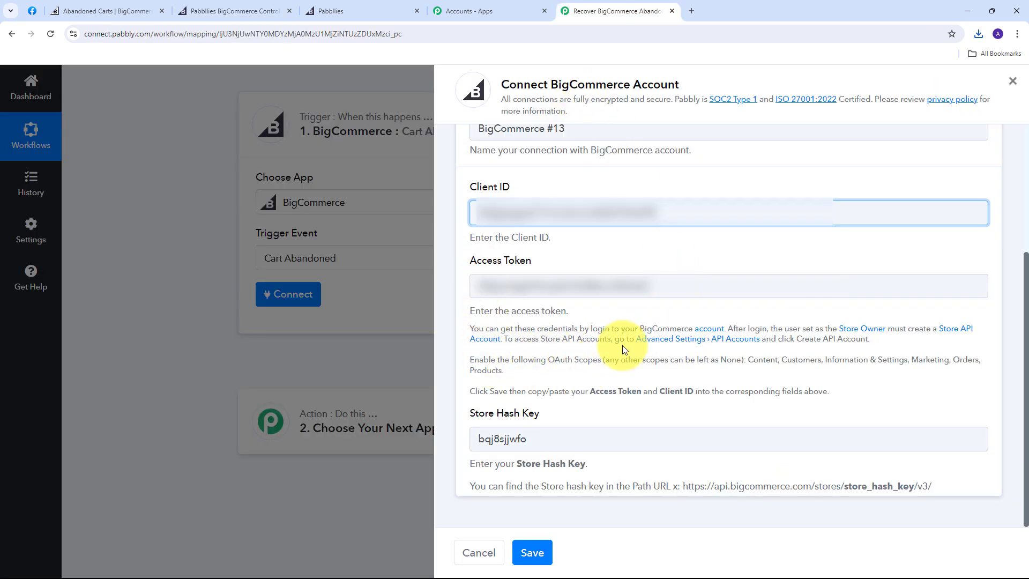
# - Save the BigCommerce #13 connection with the pasted Client ID and Access Token
pyautogui.click(531, 551)
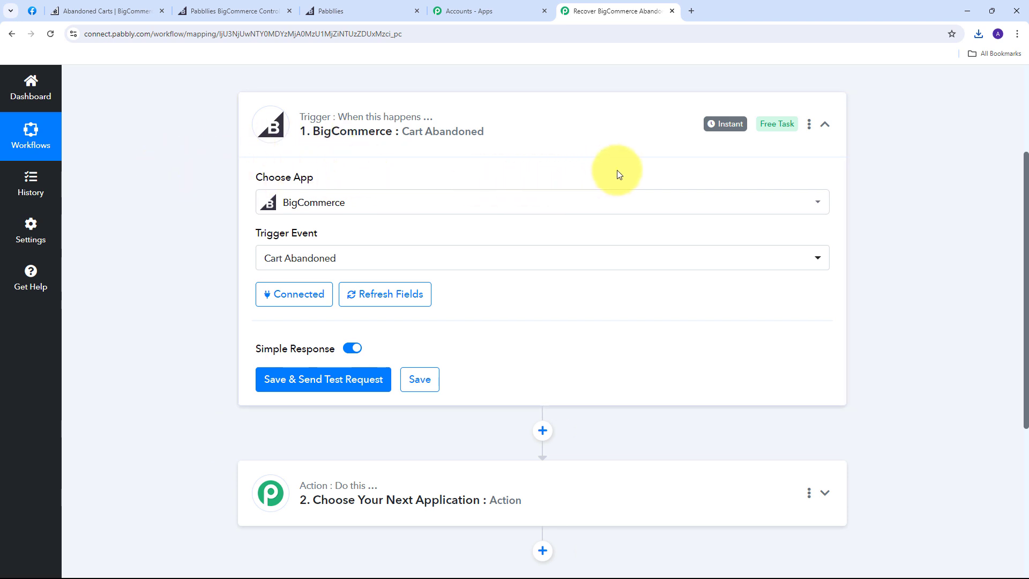
# - Put the Cart Abandoned trigger into waiting for a test request, then view products on the Pabbllies storefront
pyautogui.scroll(-1, 541, 171)
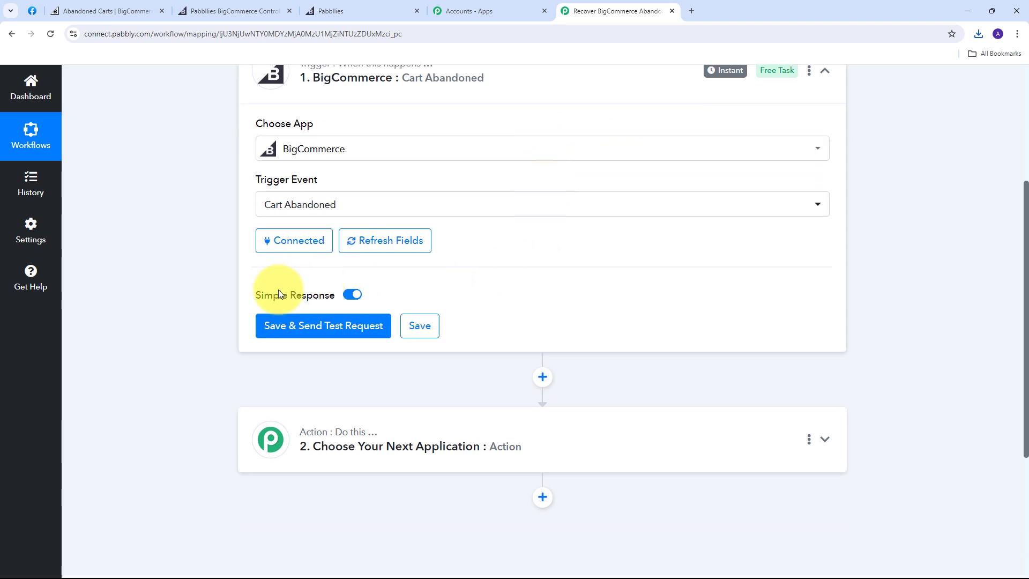
pyautogui.click(334, 328)
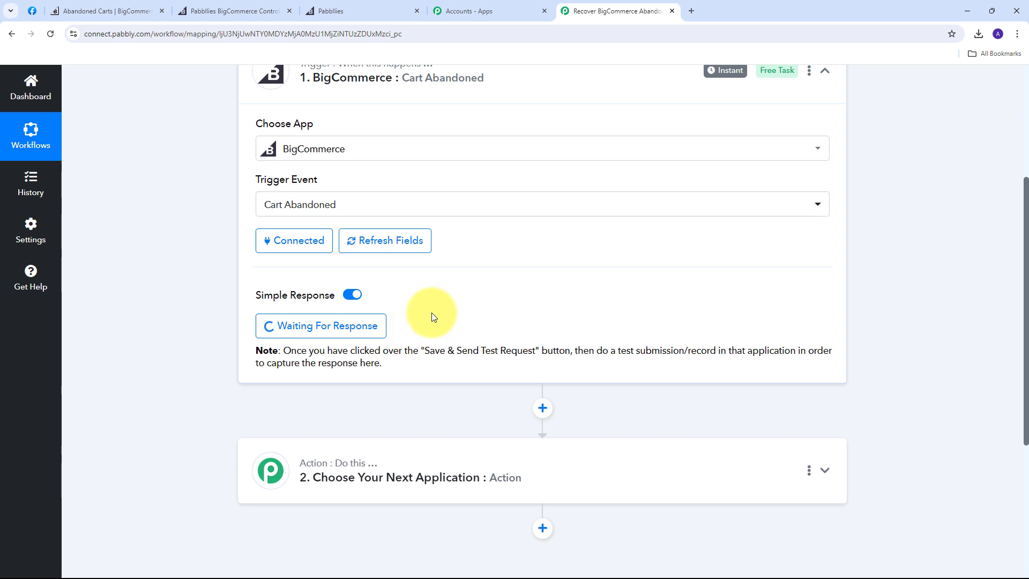
pyautogui.click(326, 11)
pyautogui.scroll(-7, 628, 213)
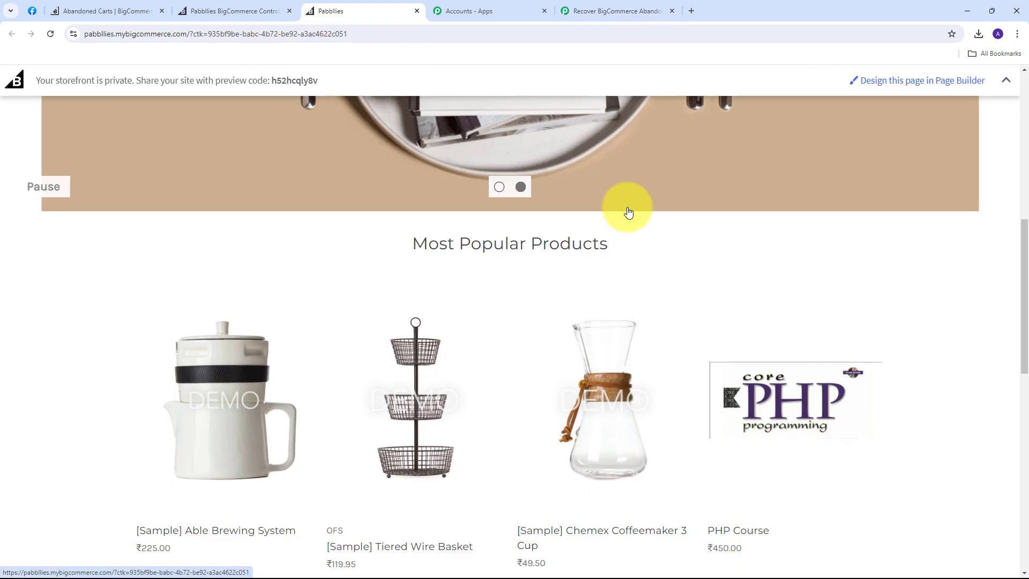
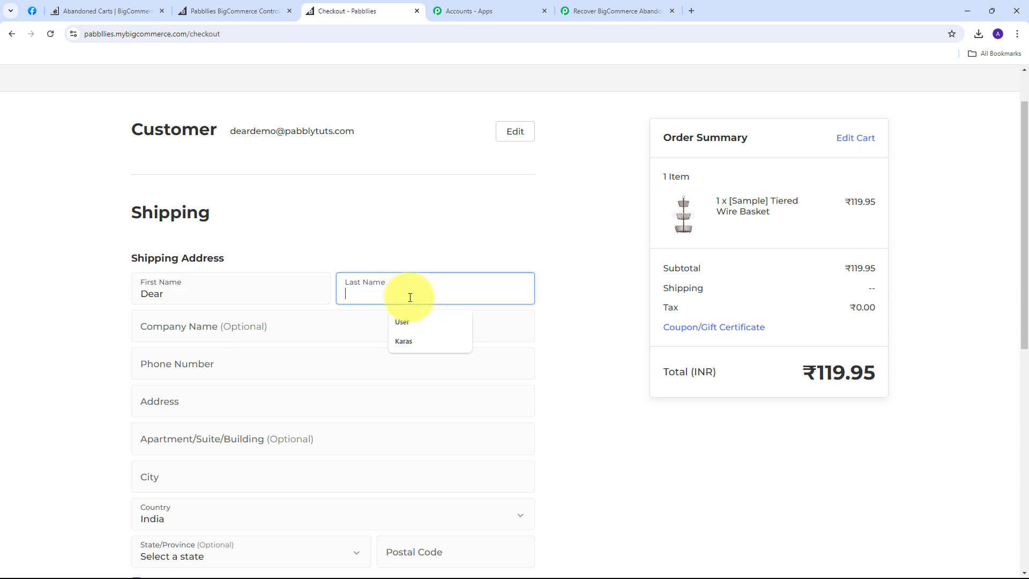
pyautogui.write('Demo')
pyautogui.scroll(-1, 377, 230)
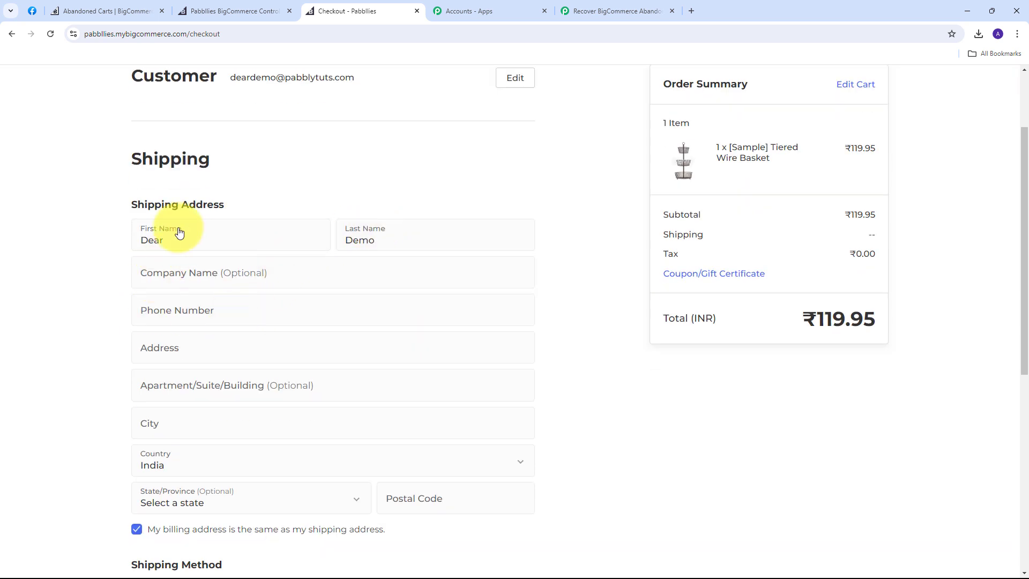
pyautogui.scroll(-1, 272, 187)
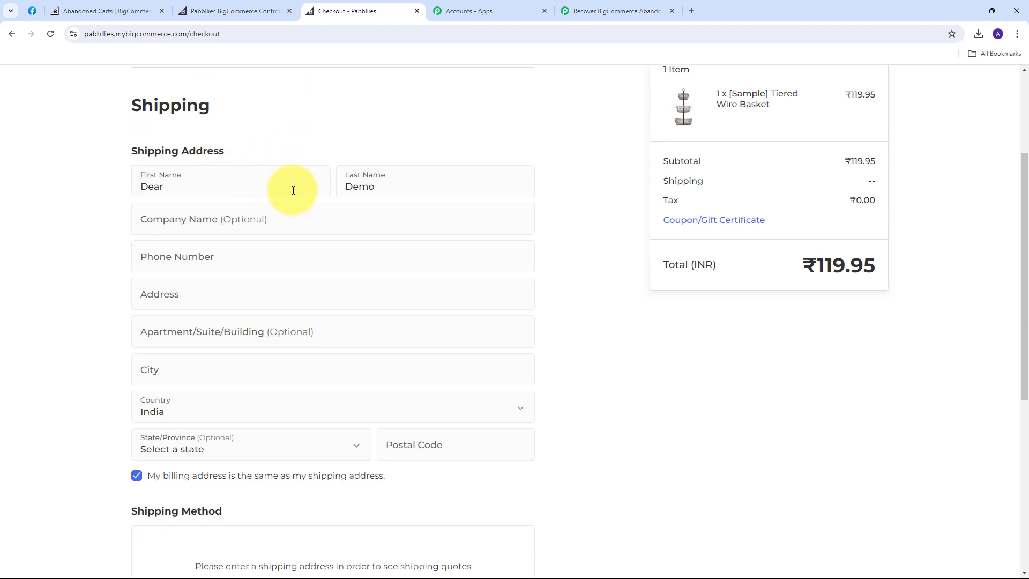
pyautogui.click(202, 254)
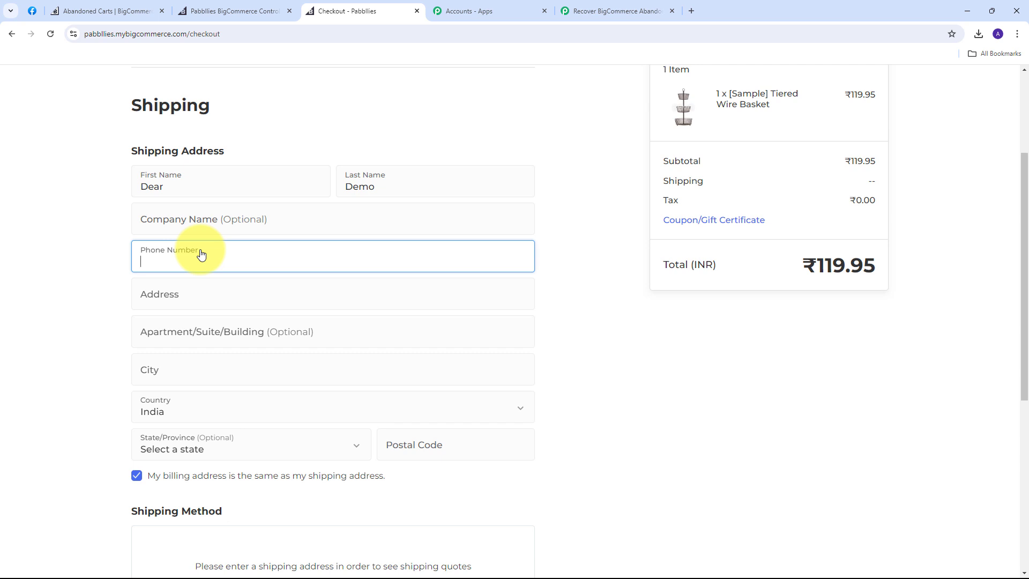
# - Fill the street address, city and state from suggestions and enter postal code 461111
pyautogui.scroll(-2, 198, 236)
pyautogui.click(183, 194)
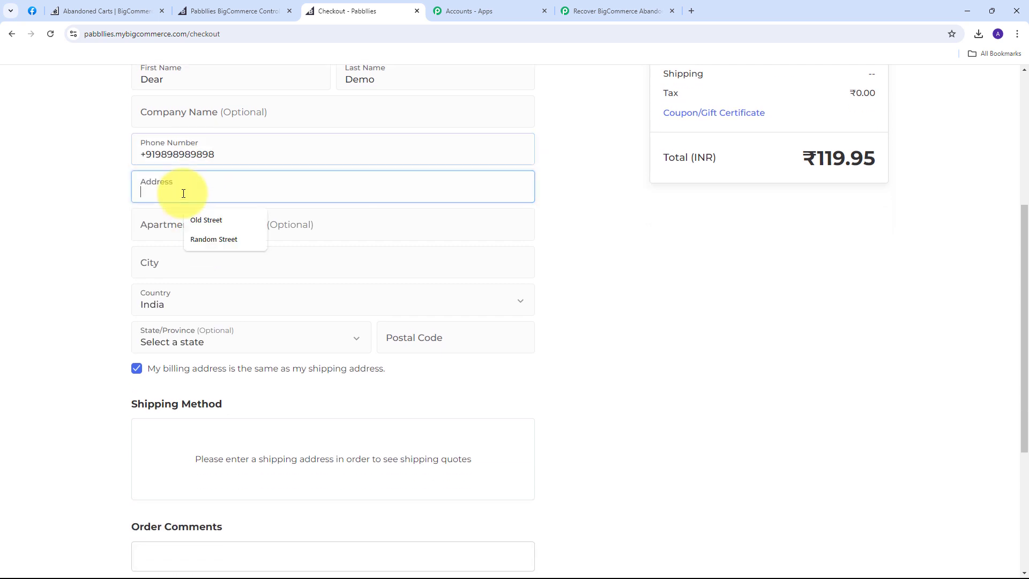
pyautogui.click(207, 220)
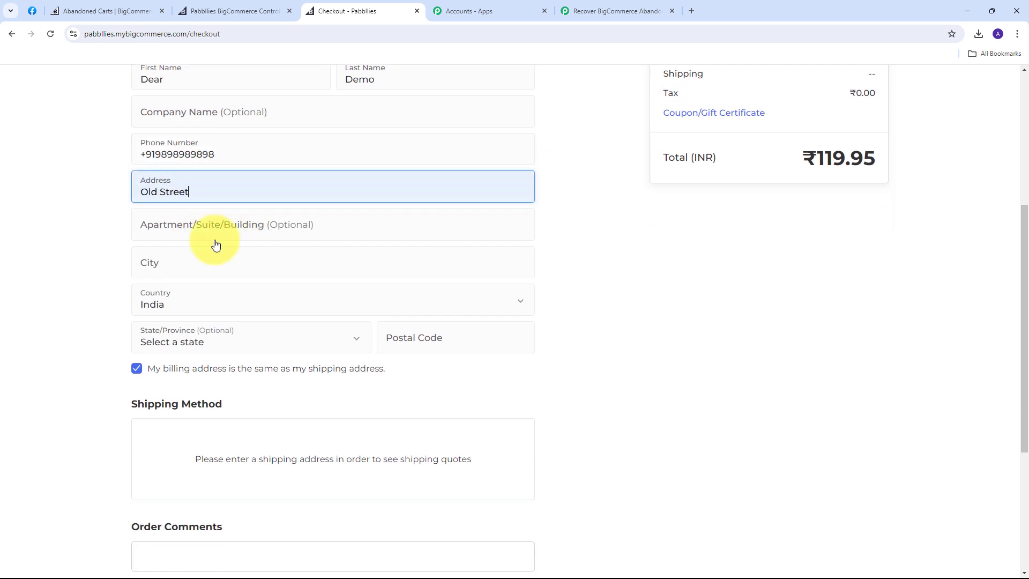
pyautogui.click(230, 258)
pyautogui.click(207, 292)
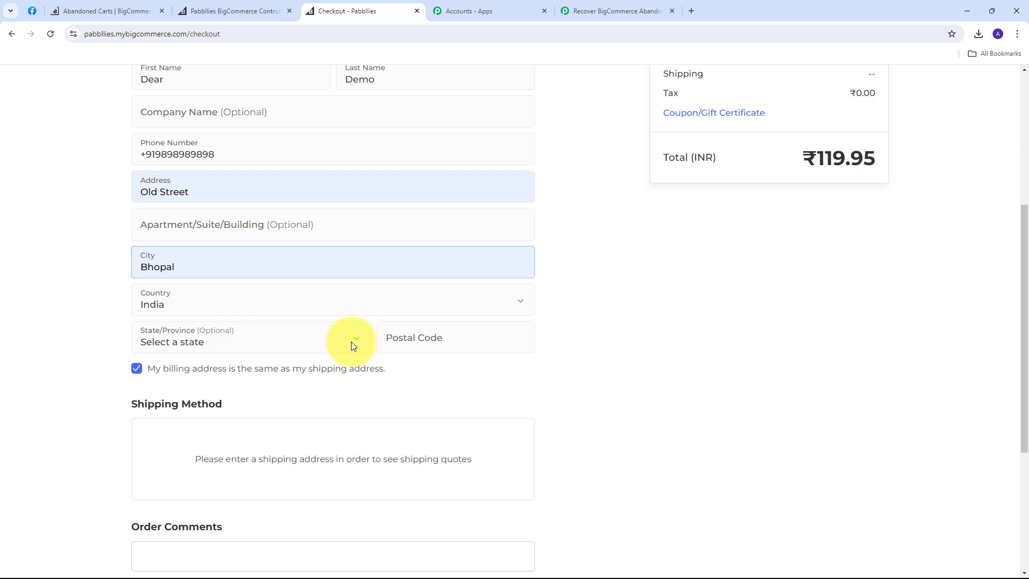
pyautogui.click(228, 347)
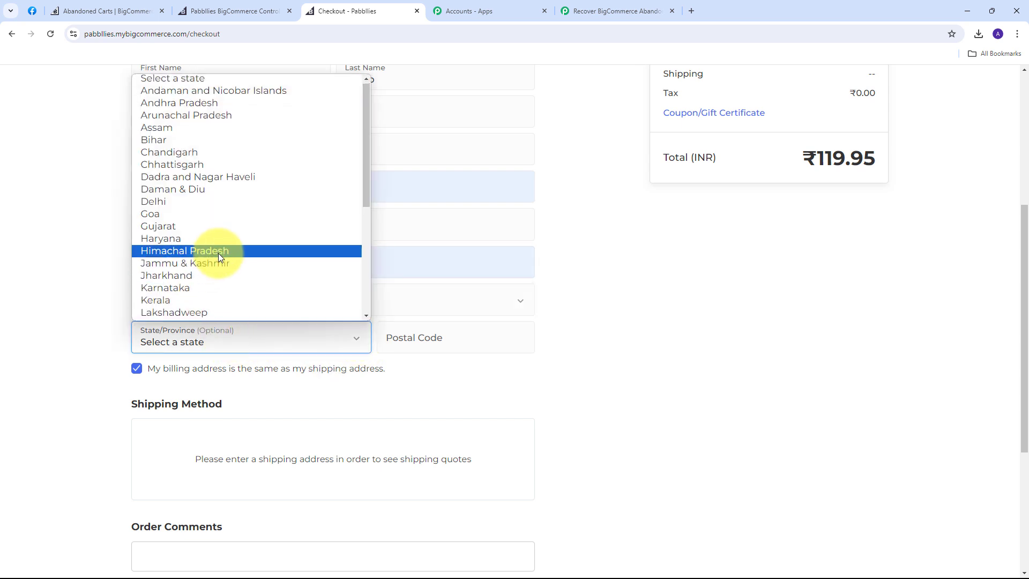
pyautogui.scroll(-3, 212, 241)
pyautogui.click(210, 223)
pyautogui.click(418, 348)
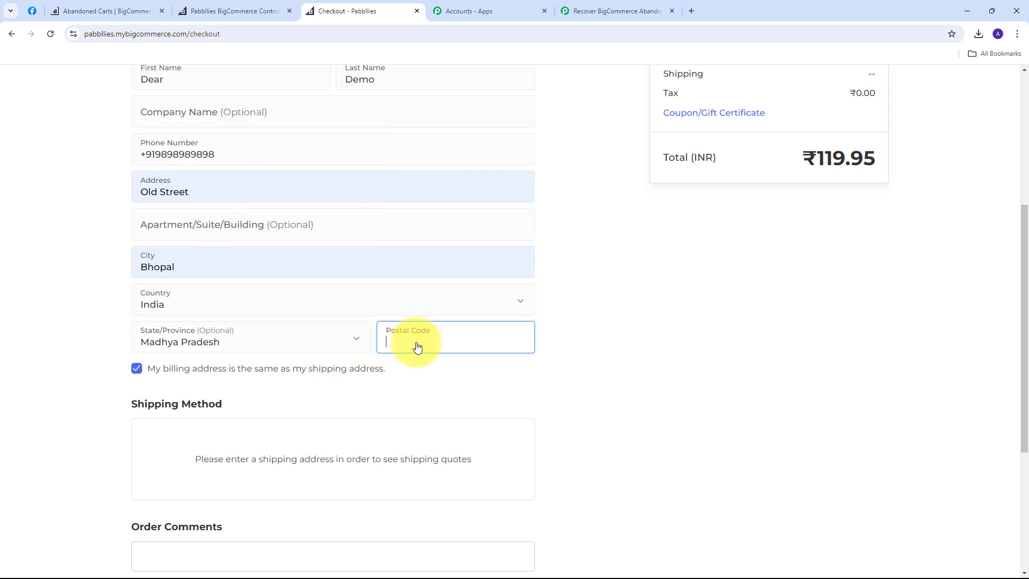
pyautogui.write('461111')
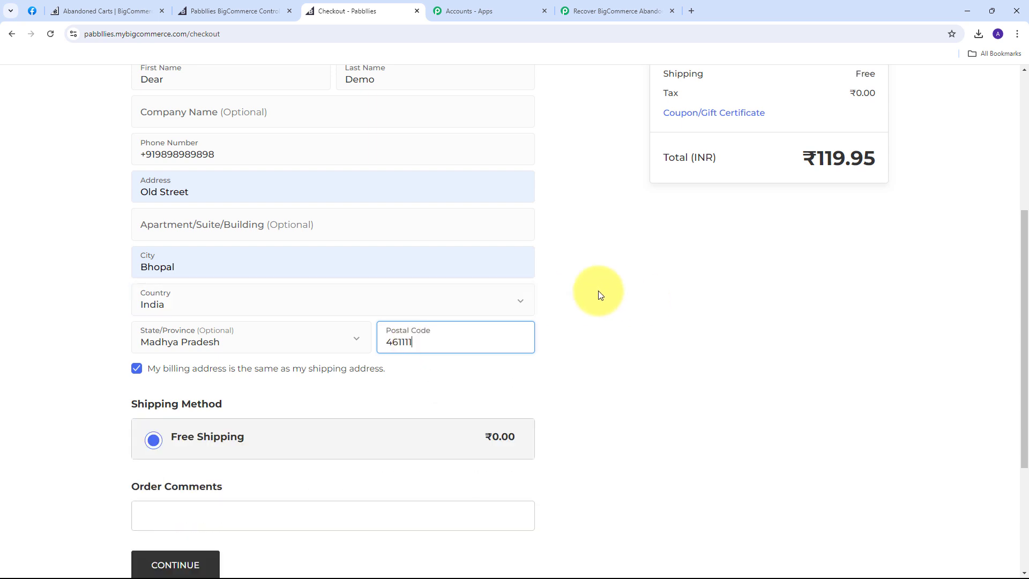
# - Continue the checkout to payment with free shipping, then close the checkout tab
pyautogui.scroll(-4, 589, 290)
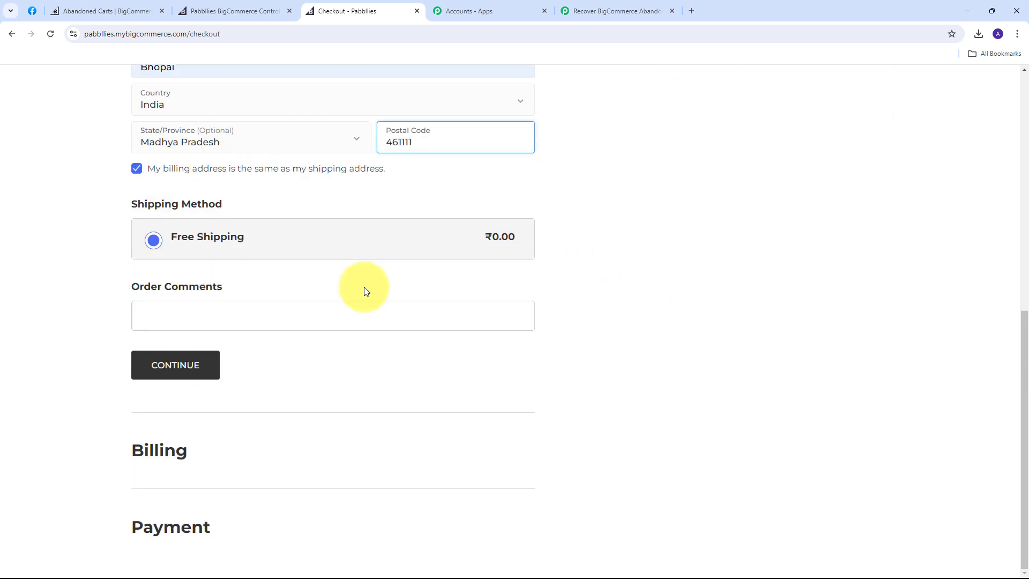
pyautogui.click(150, 365)
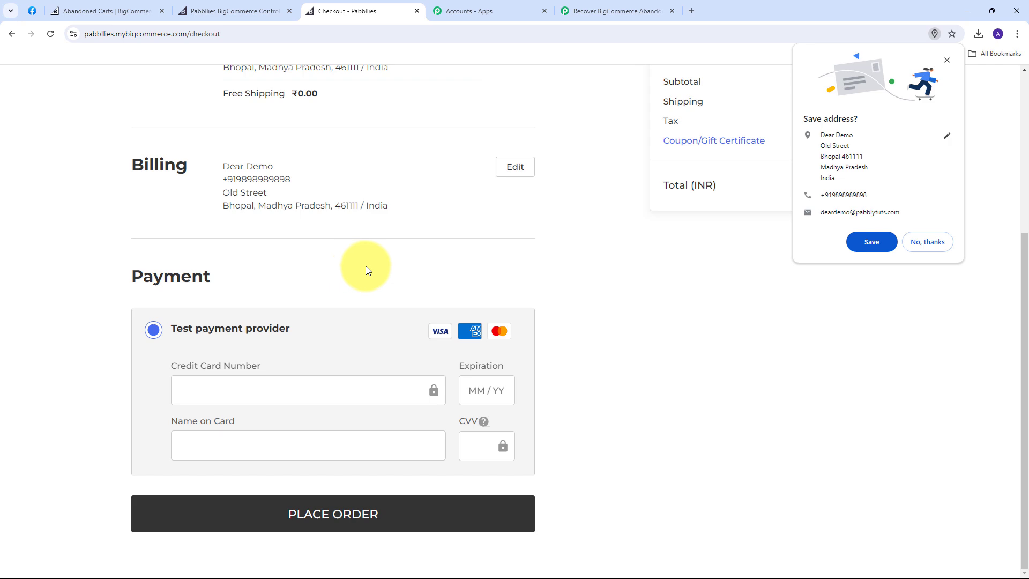
pyautogui.scroll(5, 364, 268)
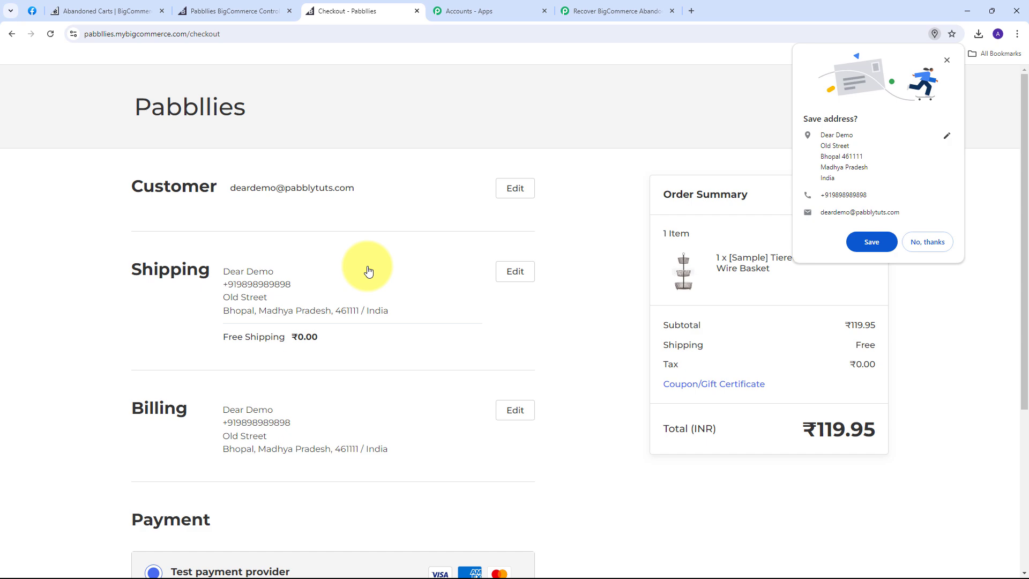
pyautogui.click(416, 11)
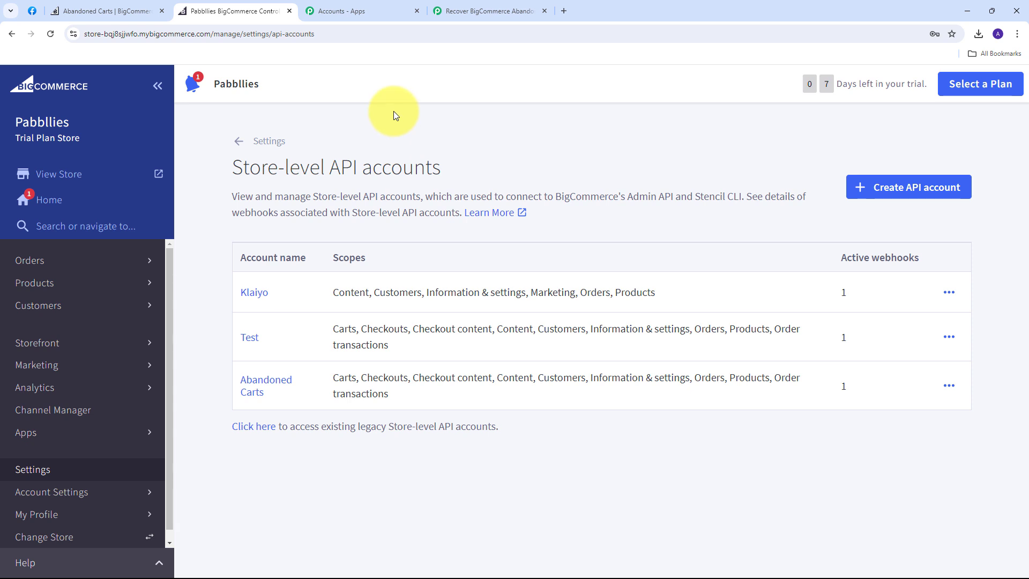
# - In the Pabbly workflow, inspect the captured Store Id, Scope (store/cart/abandoned), Hash and Data Token values
pyautogui.click(484, 14)
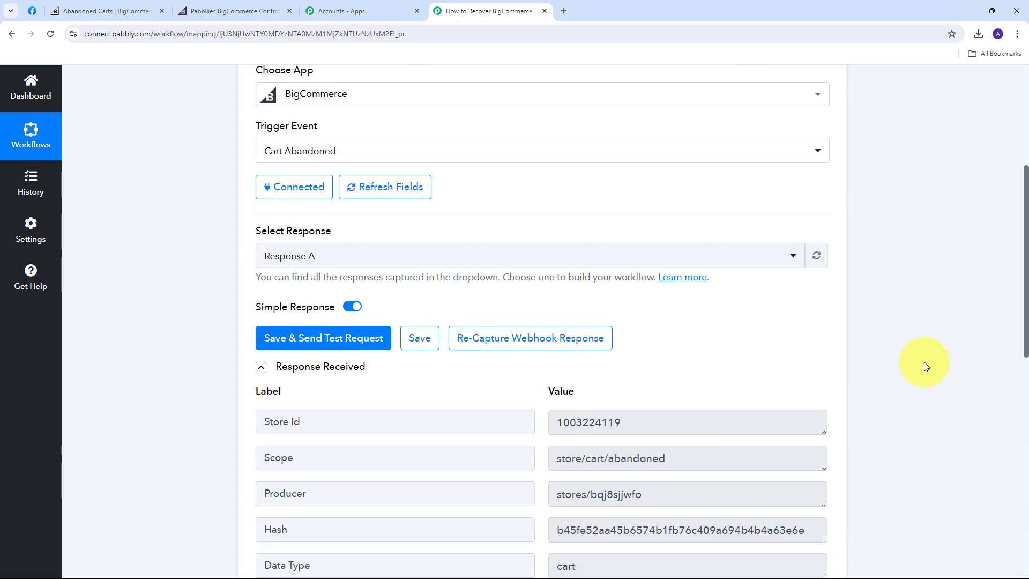
pyautogui.scroll(-3, 895, 258)
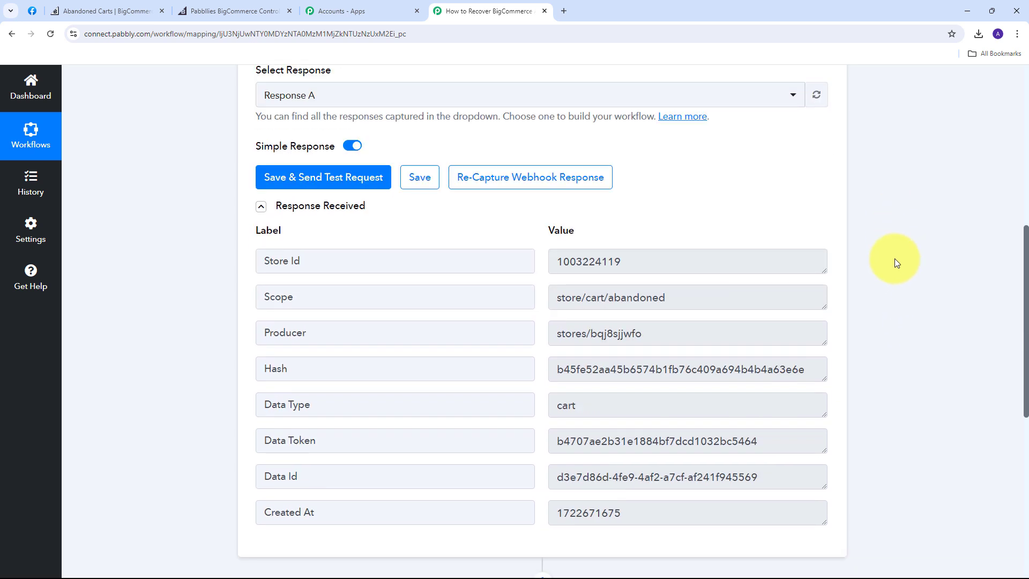
pyautogui.scroll(-1, 895, 258)
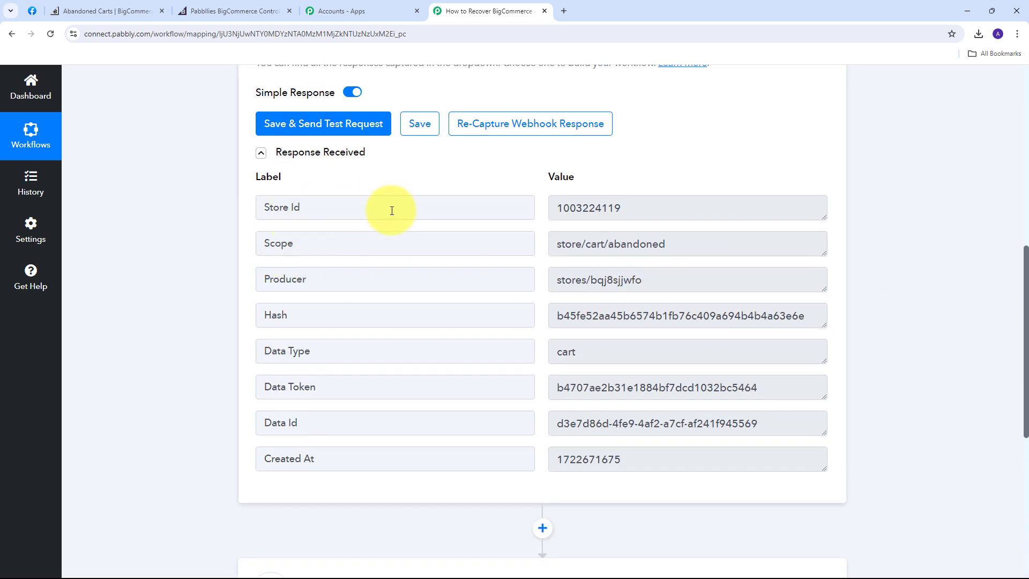
pyautogui.moveTo(657, 209); pyautogui.dragTo(532, 215)
pyautogui.moveTo(667, 244); pyautogui.dragTo(310, 269)
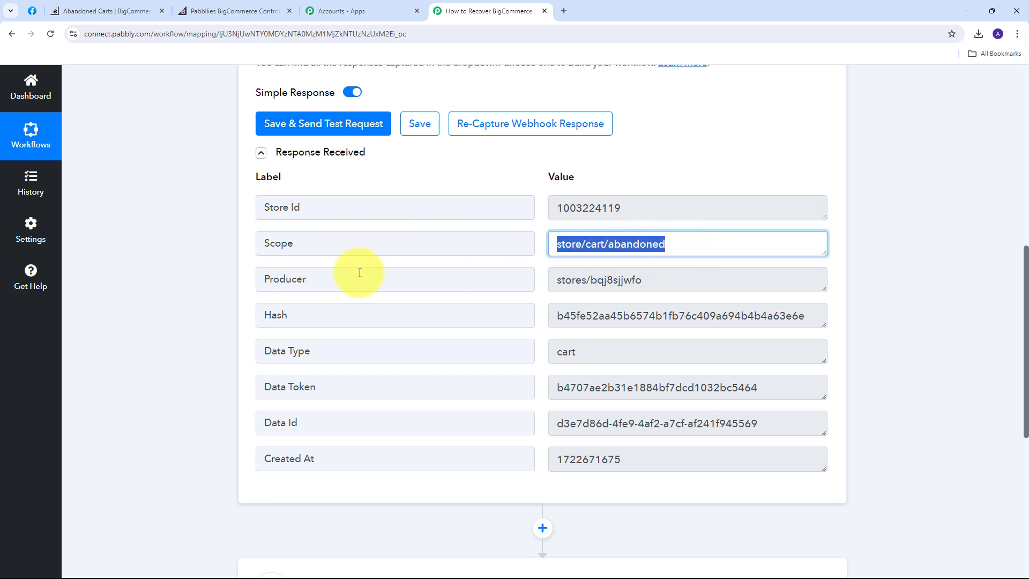
pyautogui.moveTo(824, 323); pyautogui.dragTo(816, 322)
pyautogui.moveTo(786, 386); pyautogui.dragTo(407, 396)
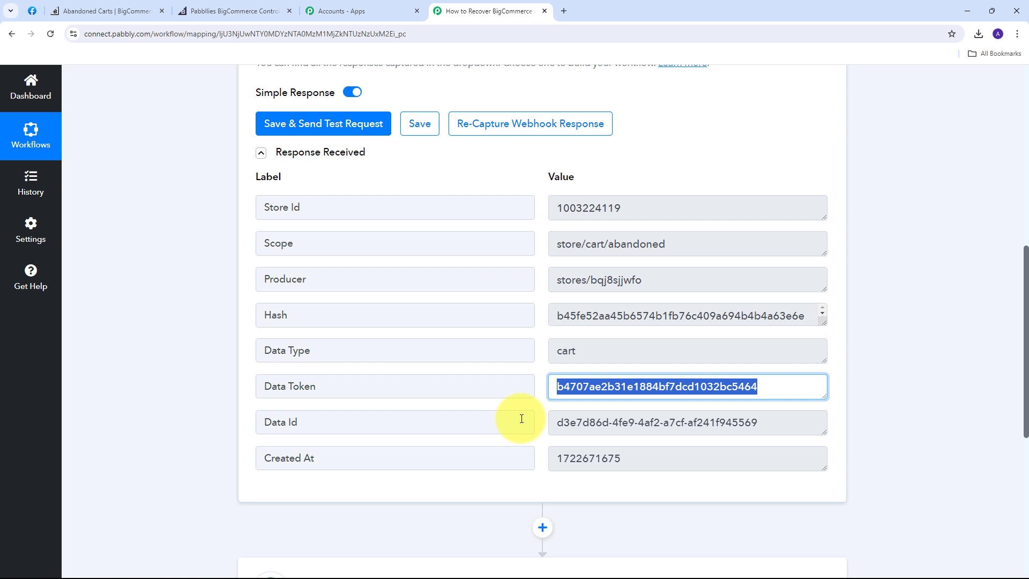
pyautogui.scroll(-4, 489, 322)
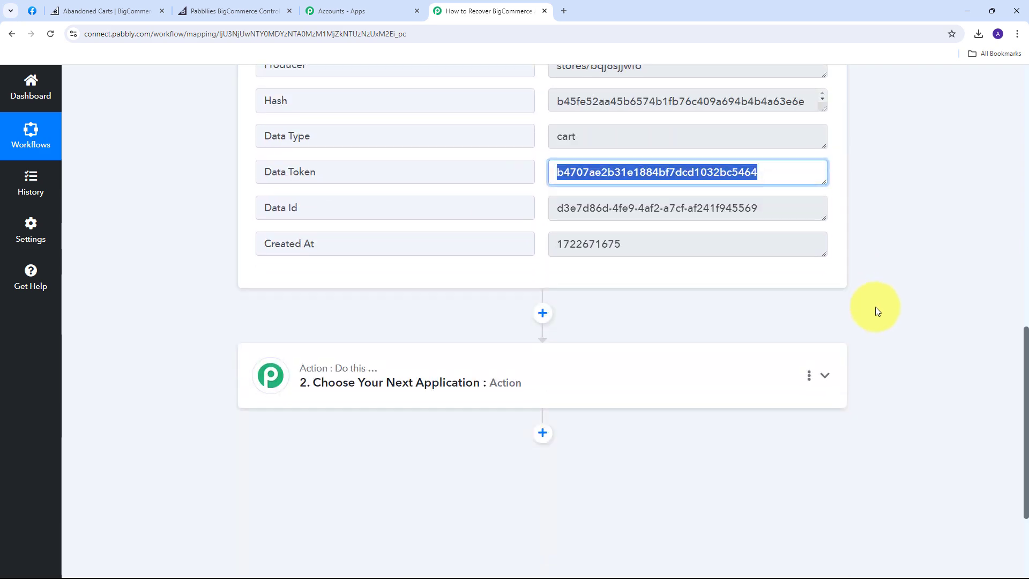
# - Expand the second step and choose BigCommerce as its action app
pyautogui.click(825, 377)
pyautogui.click(316, 289)
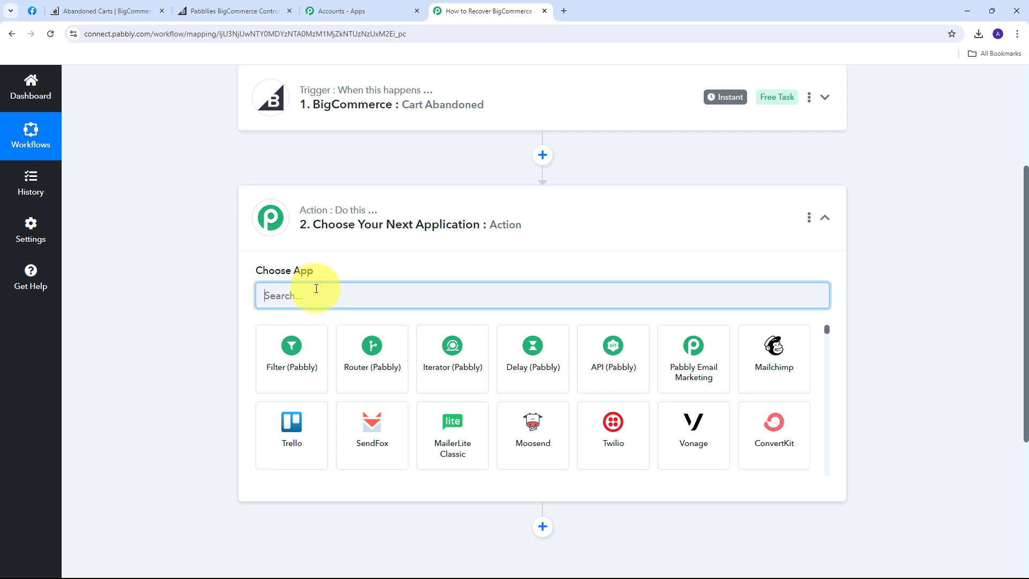
pyautogui.write('BigCp')
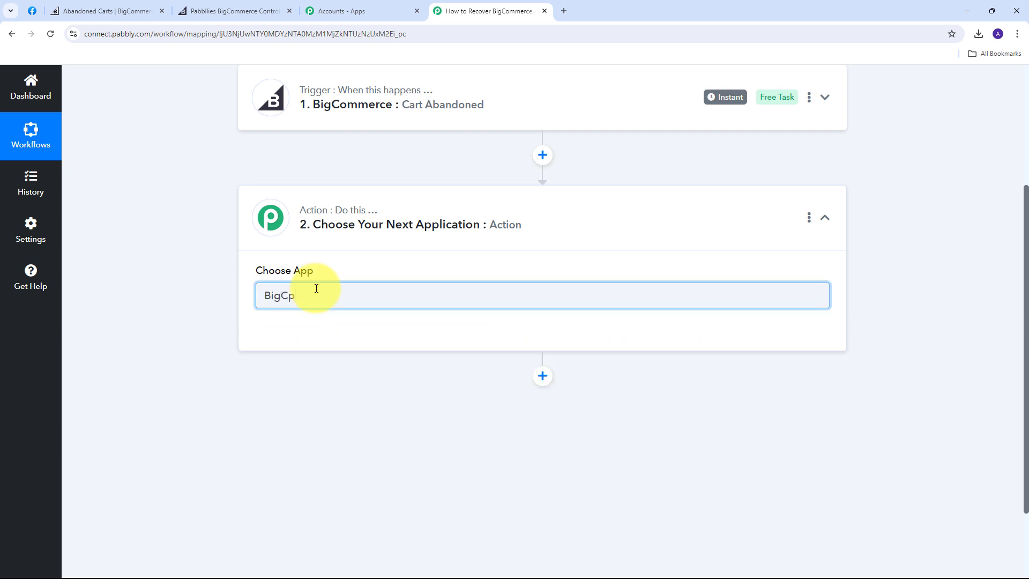
pyautogui.press('BackSpace')
pyautogui.write('omme')
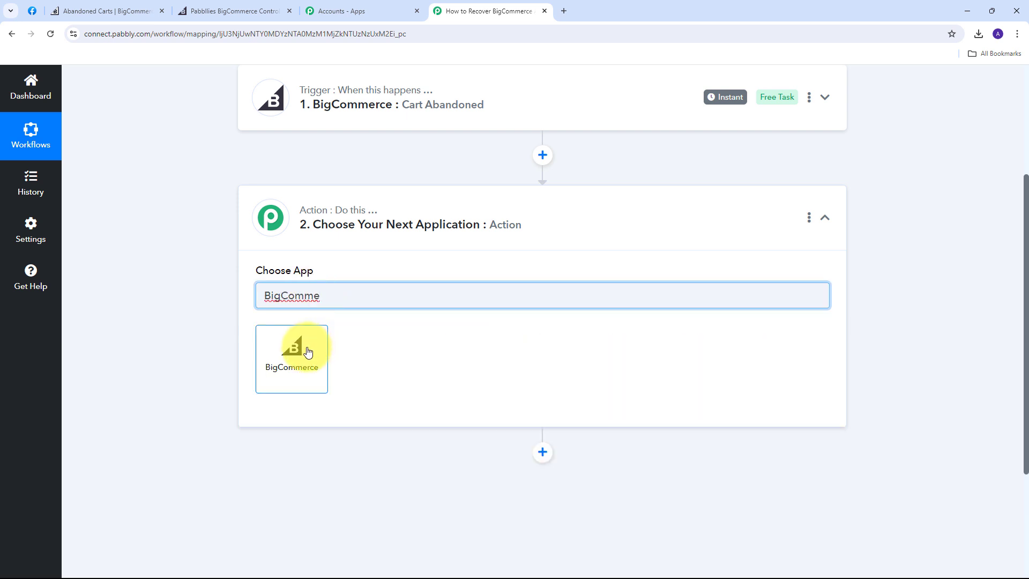
pyautogui.click(309, 351)
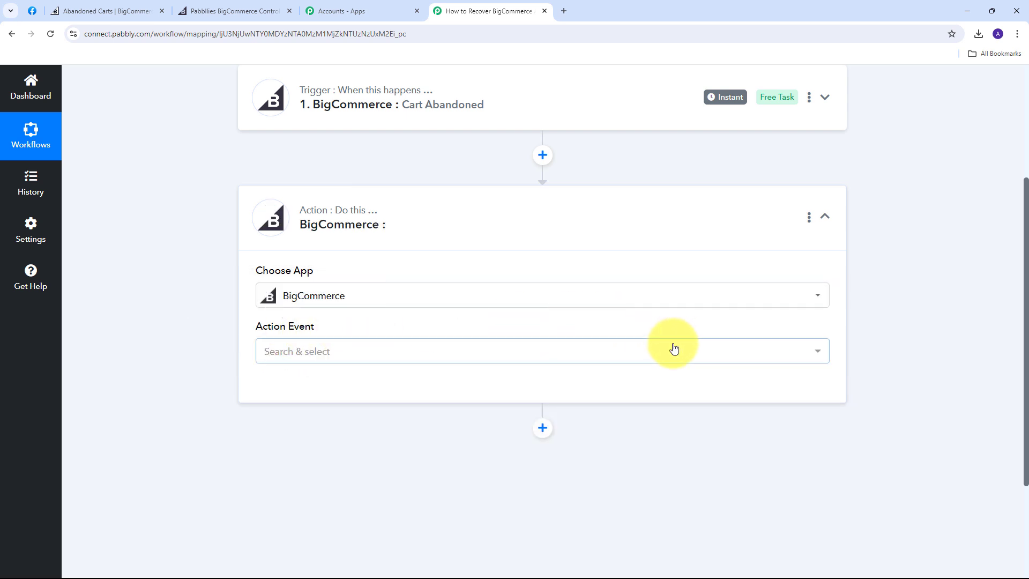
# - Set the action event to Custom API Request (Beta) using the existing BigCommerce connection
pyautogui.click(659, 352)
pyautogui.scroll(-10, 516, 216)
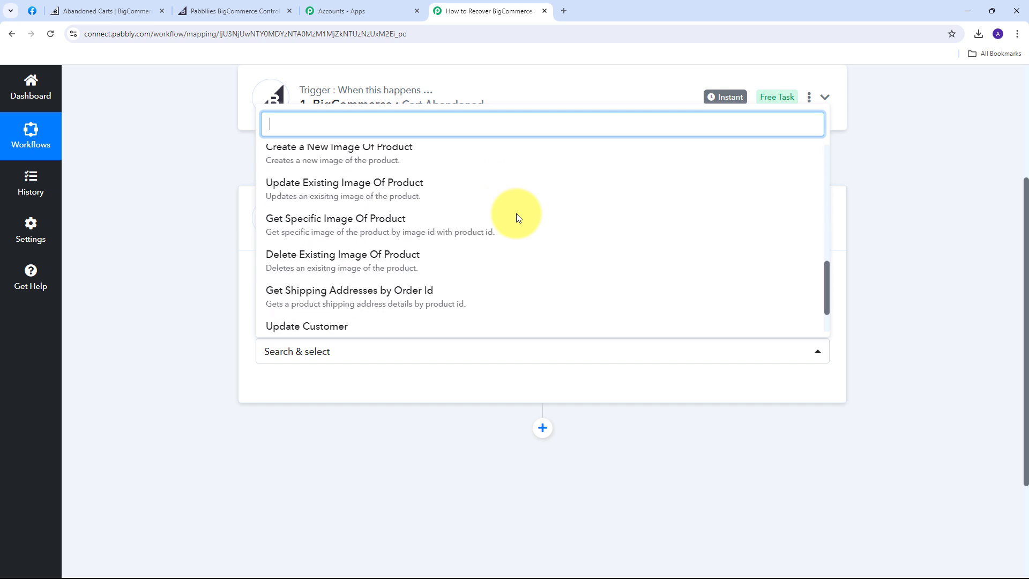
pyautogui.scroll(-2, 516, 216)
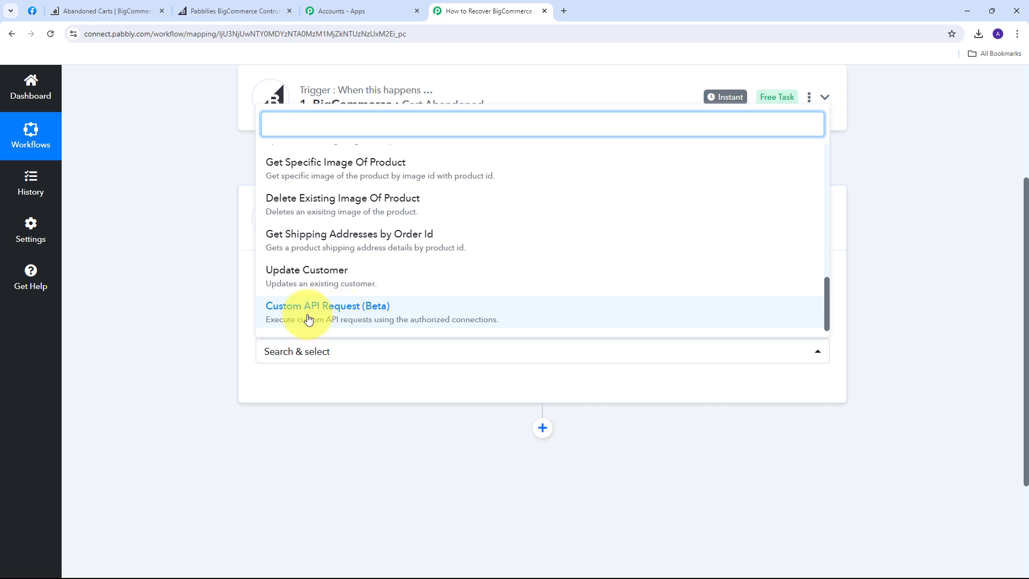
pyautogui.click(370, 317)
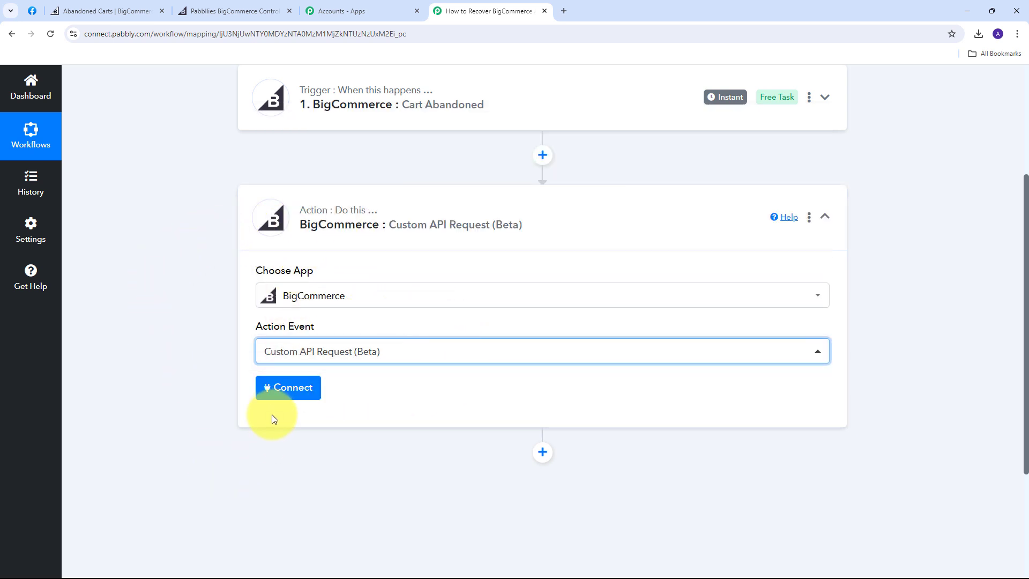
pyautogui.click(291, 392)
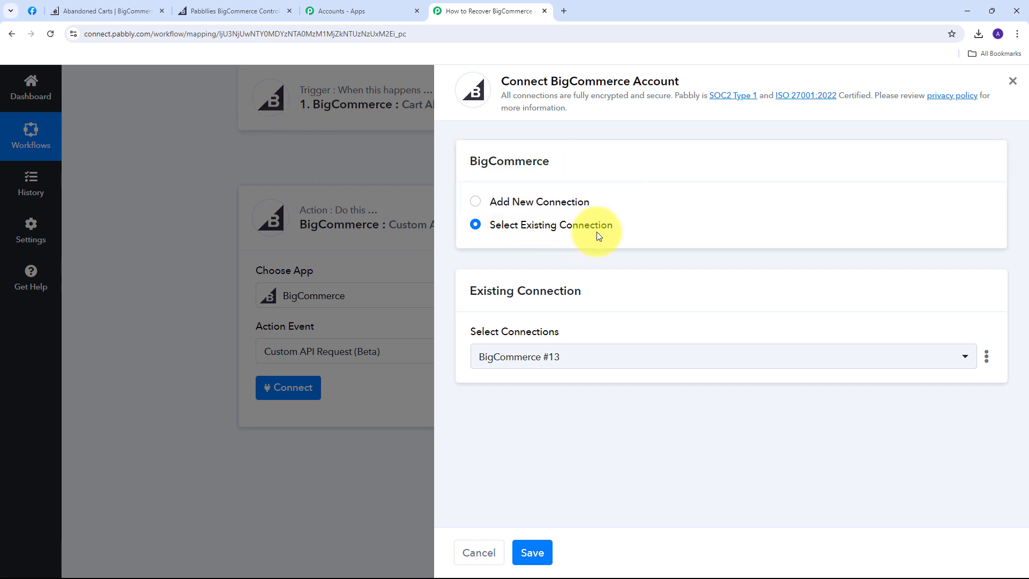
pyautogui.click(532, 552)
pyautogui.scroll(-3, 522, 279)
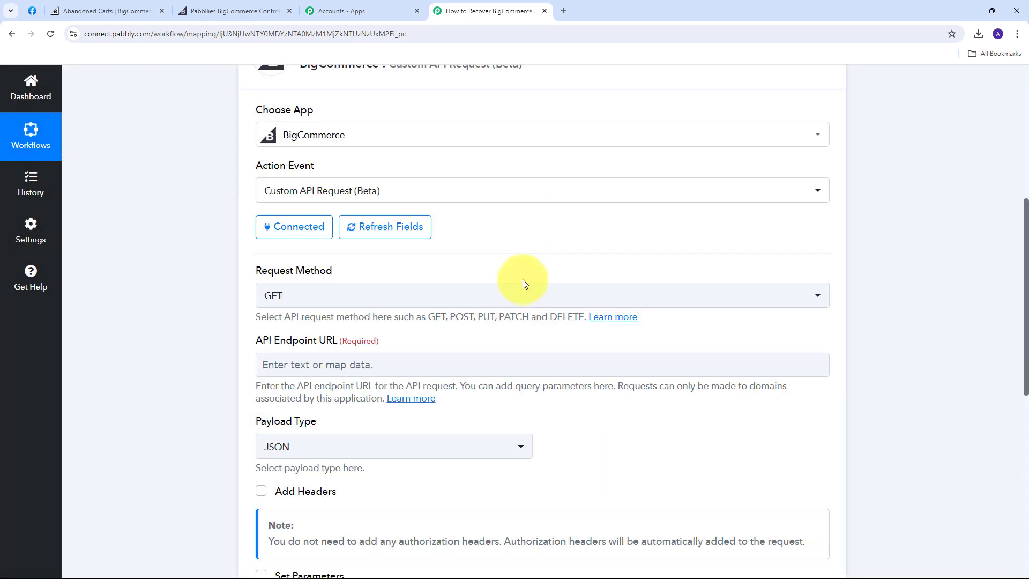
pyautogui.scroll(3, 522, 278)
pyautogui.scroll(-4, 523, 278)
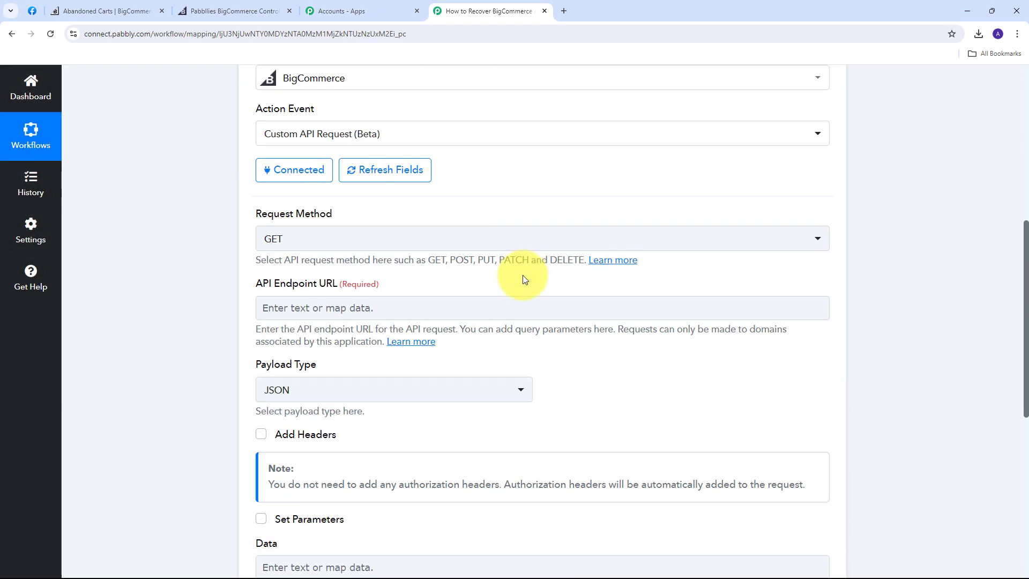
pyautogui.scroll(-2, 524, 280)
pyautogui.scroll(2, 524, 280)
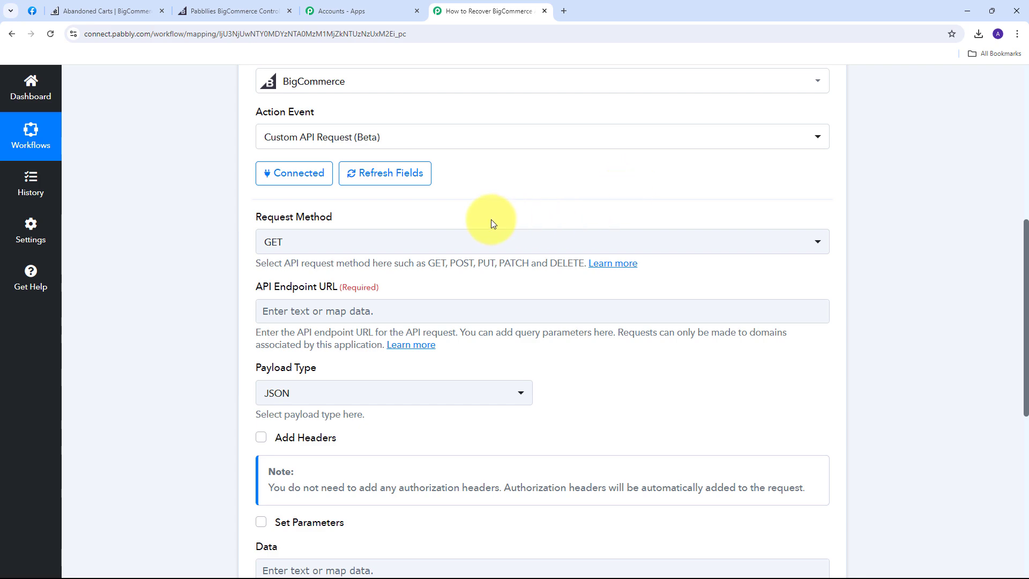
# - Copy the 'Get an abandoned cart' GET endpoint URL from the BigCommerce Developer Docs
pyautogui.click(104, 11)
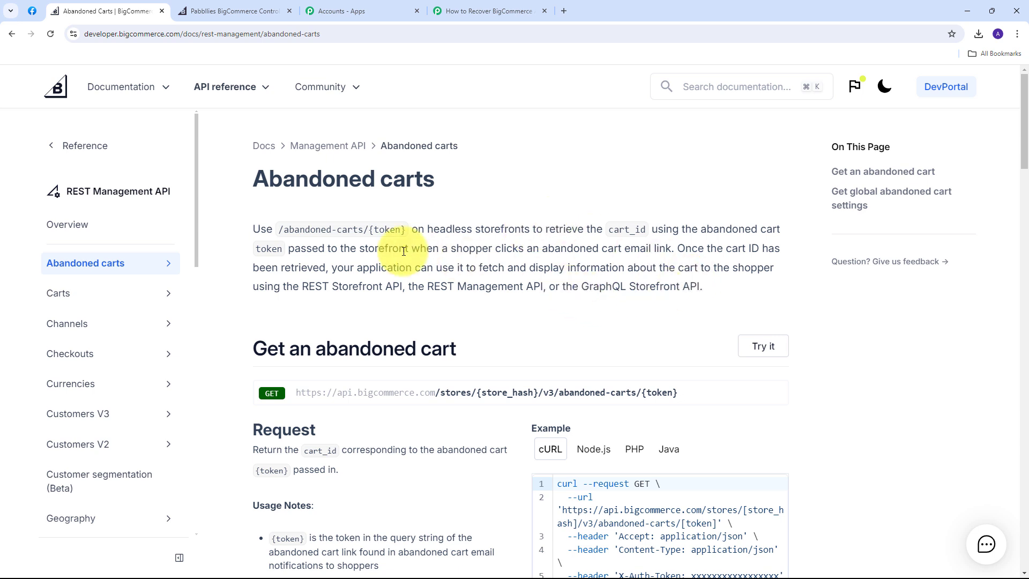
pyautogui.scroll(-1, 396, 231)
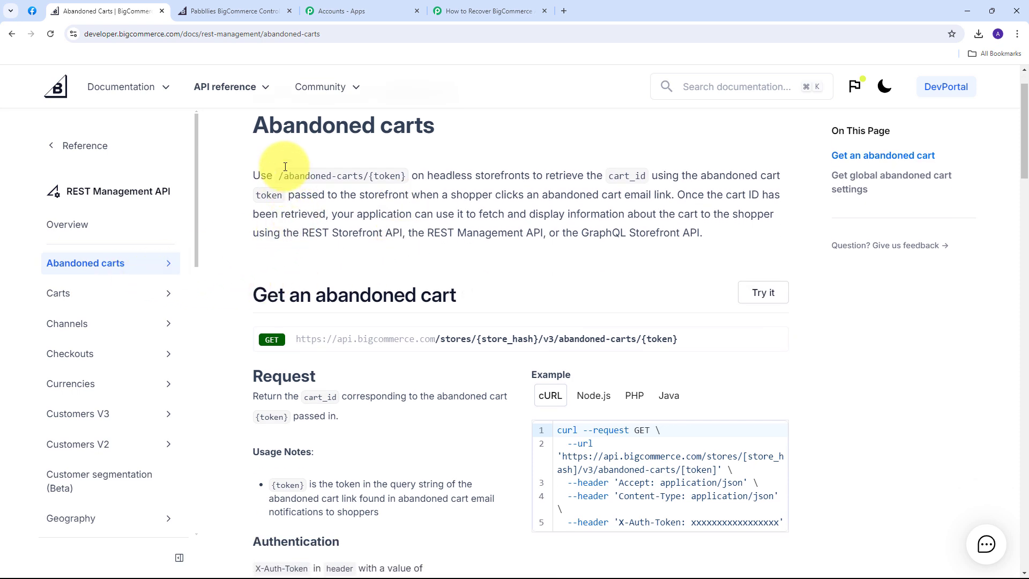
pyautogui.scroll(-1, 465, 201)
pyautogui.scroll(-1, 429, 204)
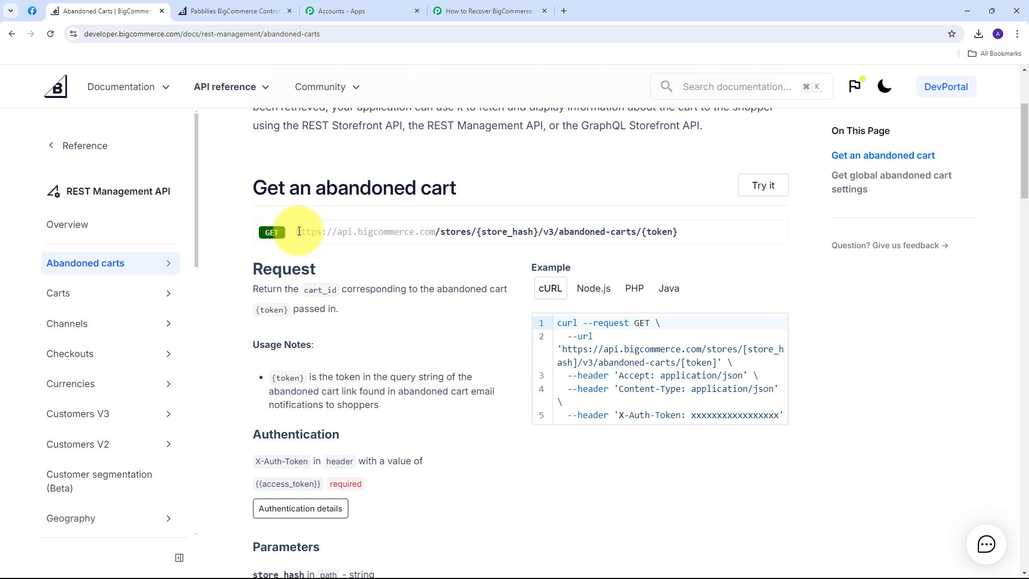
pyautogui.moveTo(296, 231); pyautogui.dragTo(749, 243)
pyautogui.hotkey('ctrl', 'c')
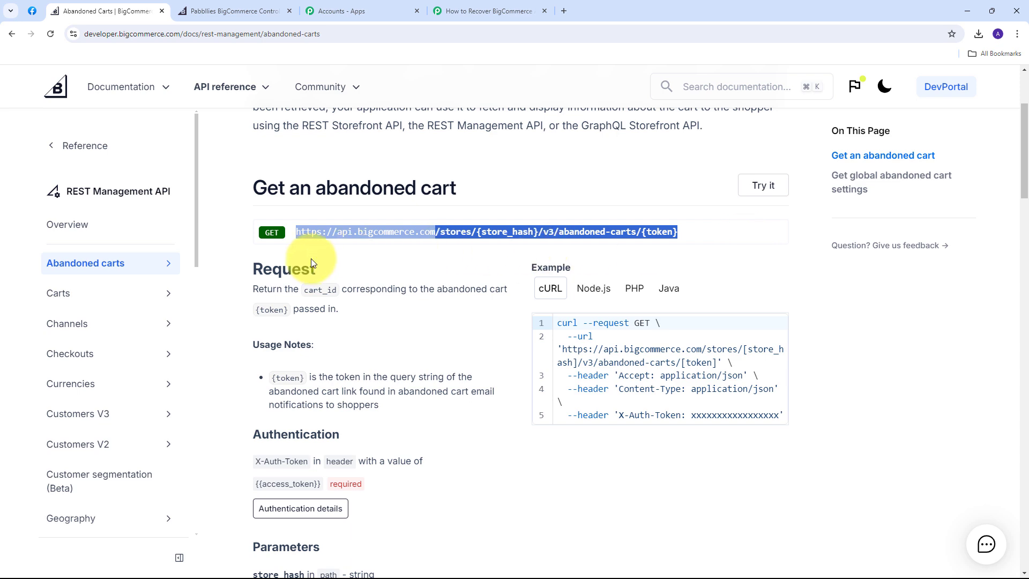
pyautogui.click(485, 11)
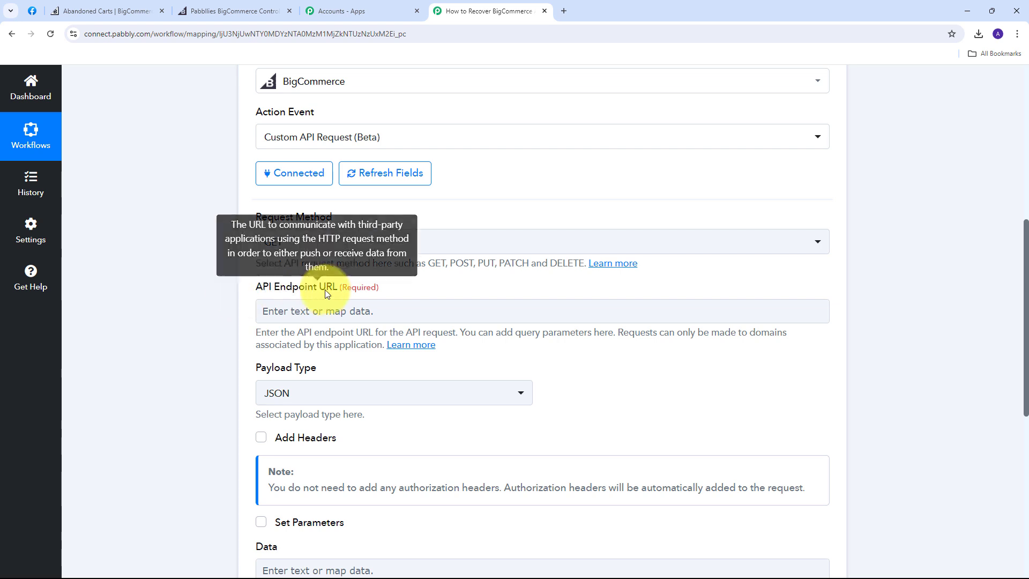
# - Paste the abandoned-cart endpoint URL into the API Endpoint URL field
pyautogui.click(332, 305)
pyautogui.click(327, 308)
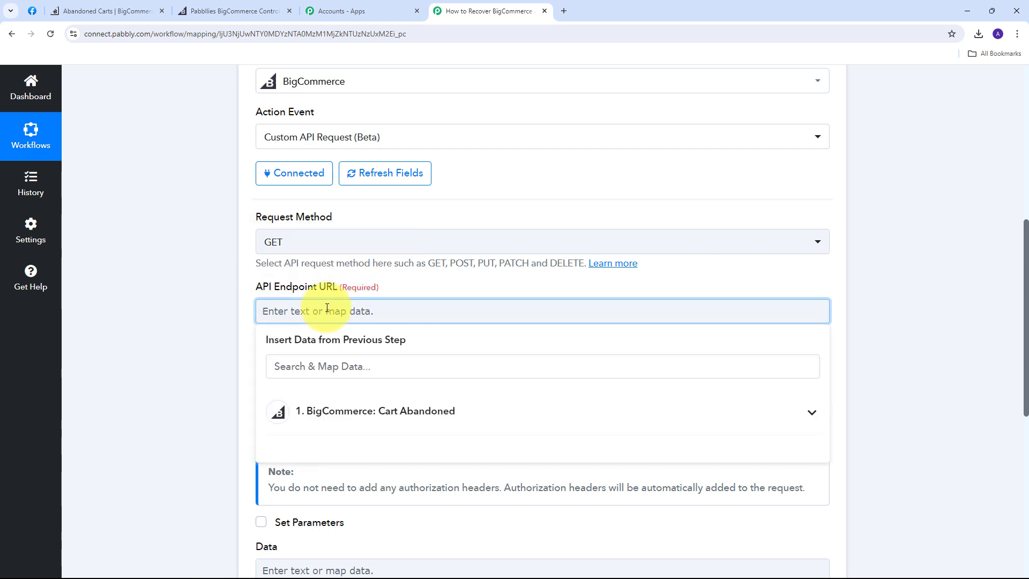
pyautogui.hotkey('ctrl', 'v')
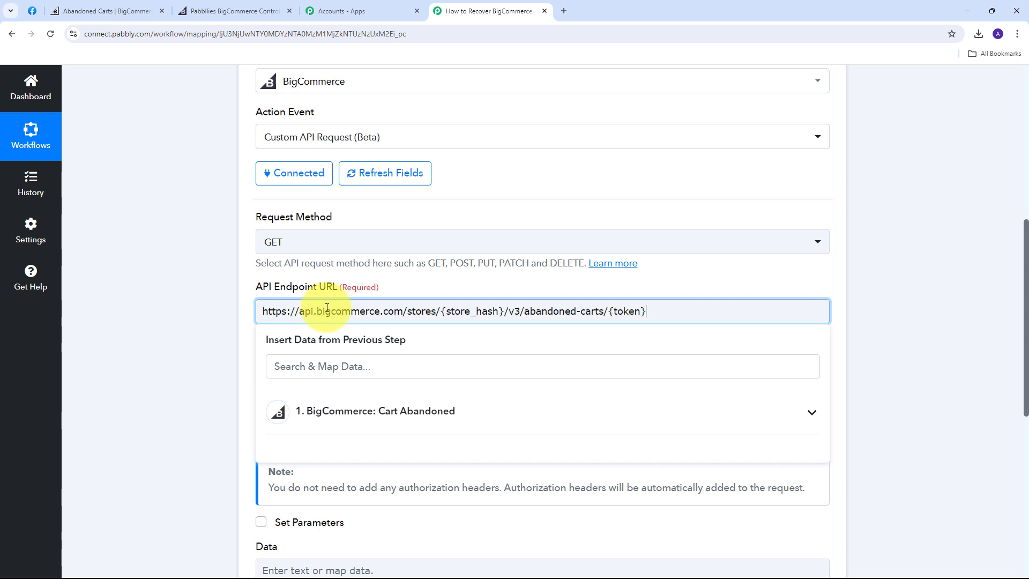
pyautogui.click(329, 294)
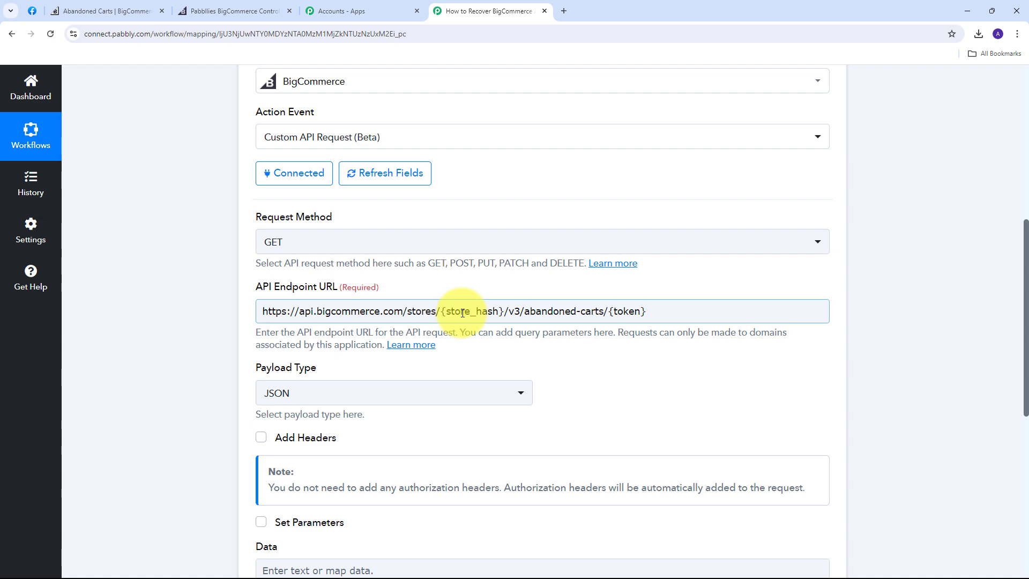
# - Replace {store_hash} in the URL with the store hash from the control panel address
pyautogui.click(218, 6)
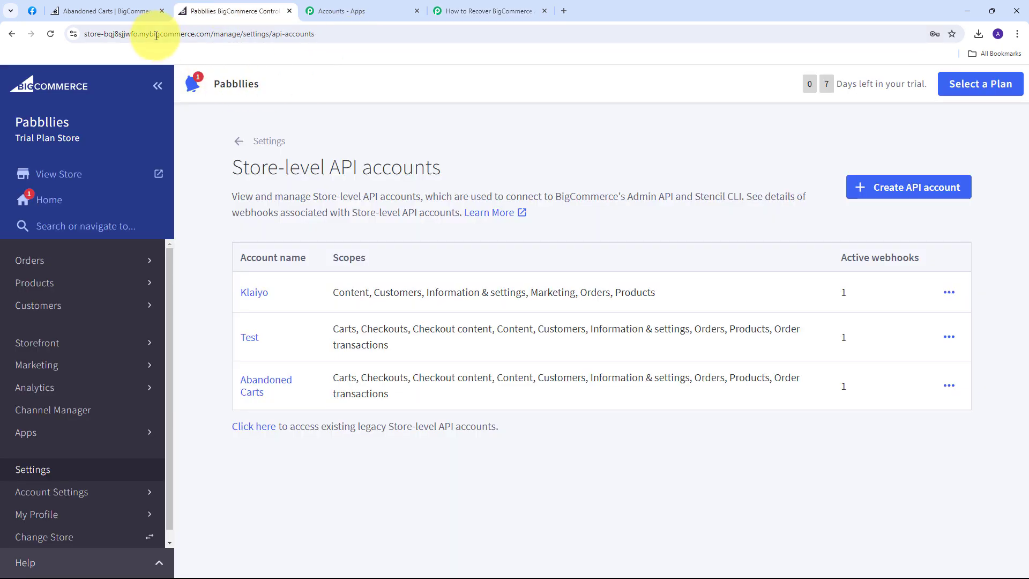
pyautogui.click(110, 34)
pyautogui.doubleClick(110, 35)
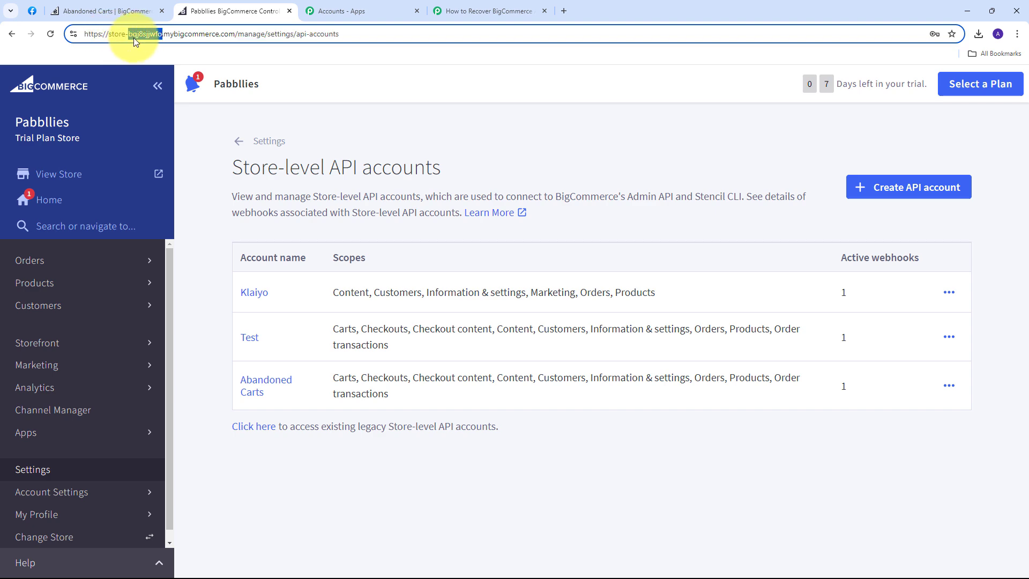
pyautogui.click(493, 11)
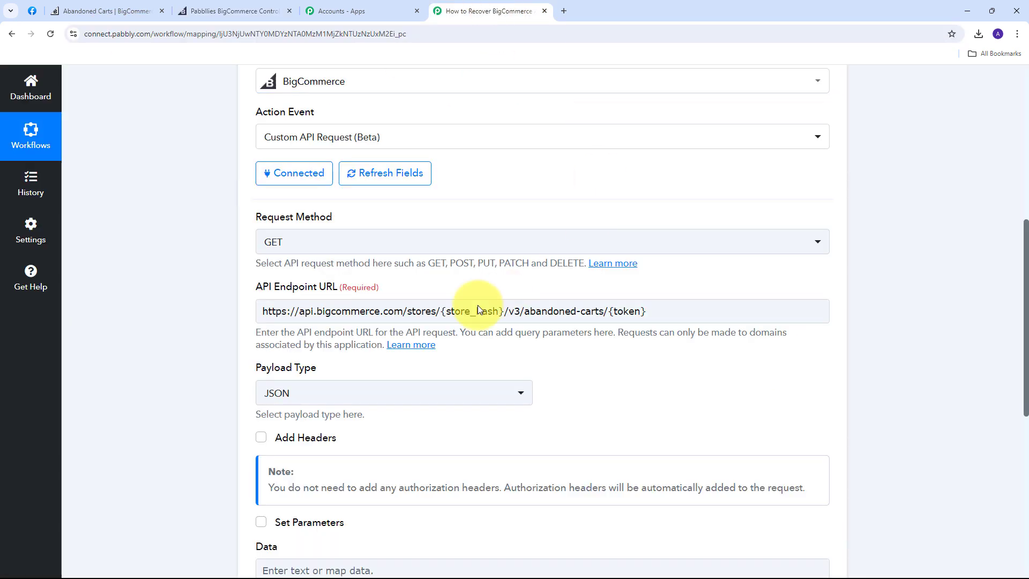
pyautogui.moveTo(440, 312); pyautogui.dragTo(494, 315)
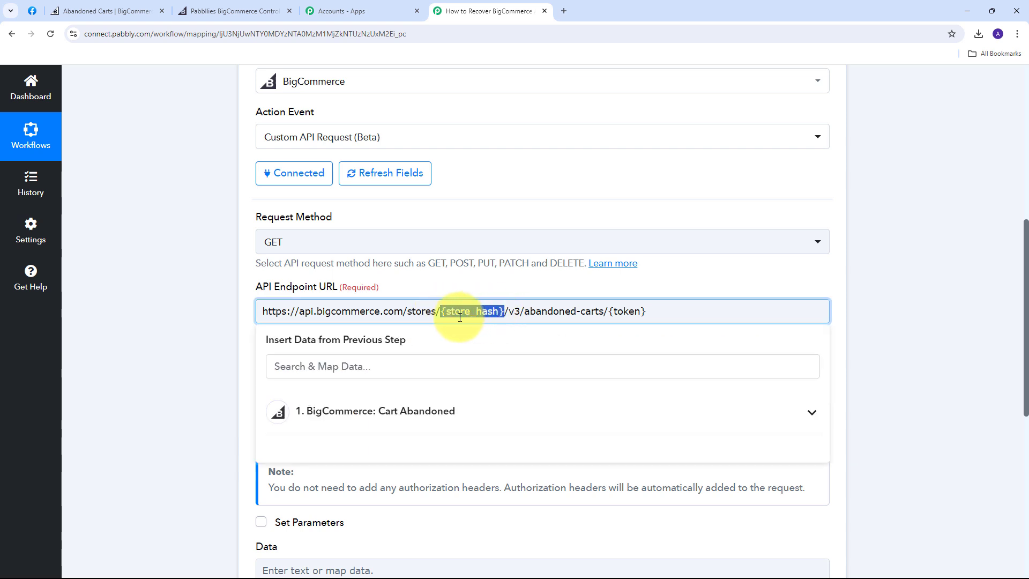
pyautogui.write('bqi8sjjwfo')
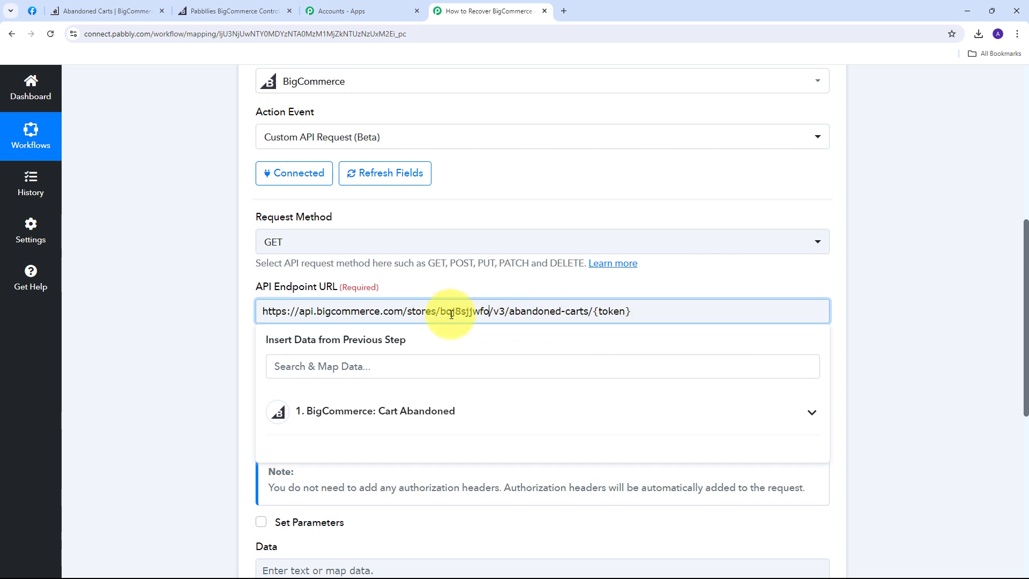
pyautogui.click(595, 312)
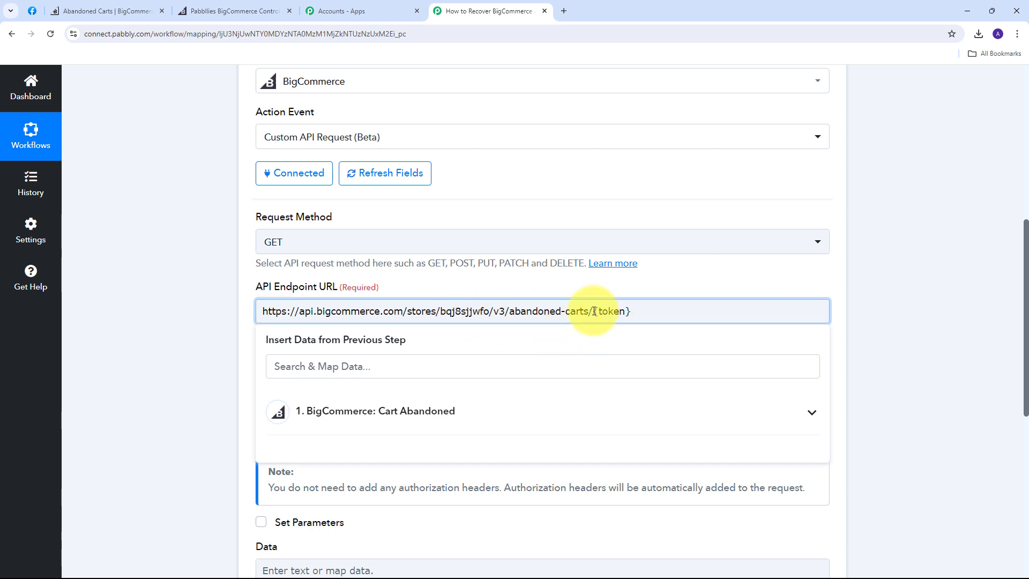
pyautogui.moveTo(595, 312); pyautogui.dragTo(651, 311)
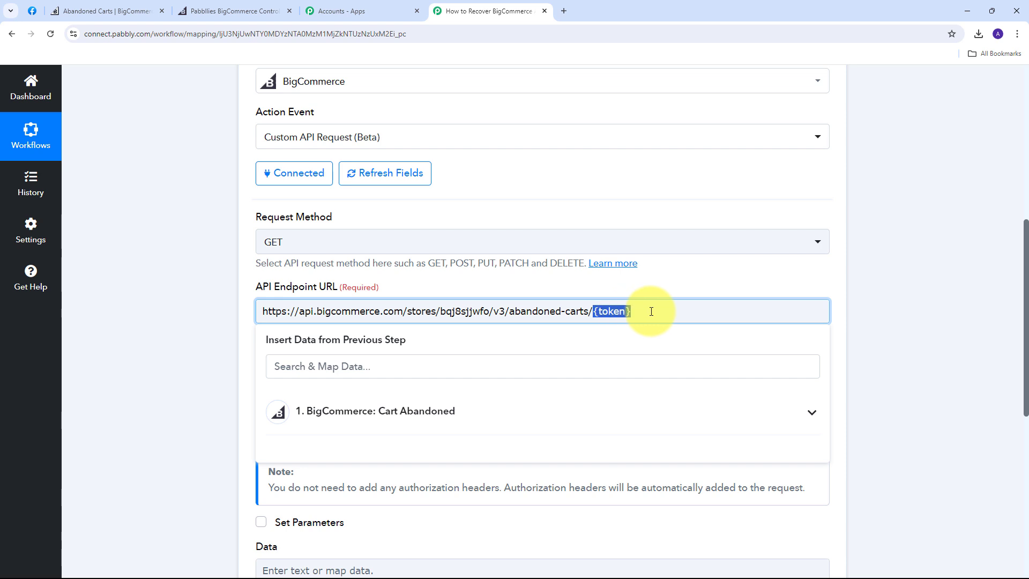
# - Delete {token} and map Data Token from '1. BigCommerce: Cart Abandoned' into the endpoint URL
pyautogui.press('BackSpace')
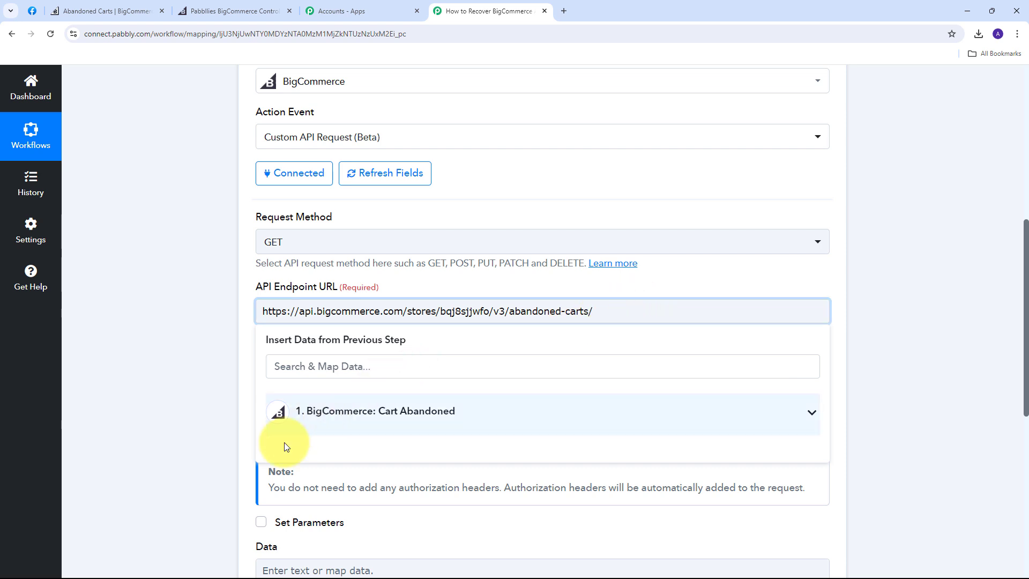
pyautogui.click(491, 413)
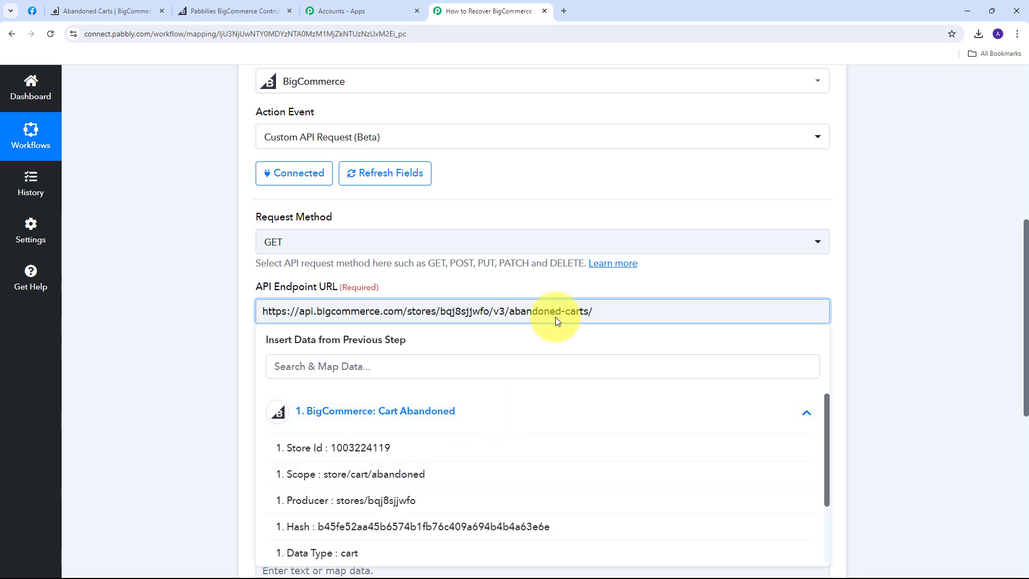
pyautogui.scroll(-4, 555, 317)
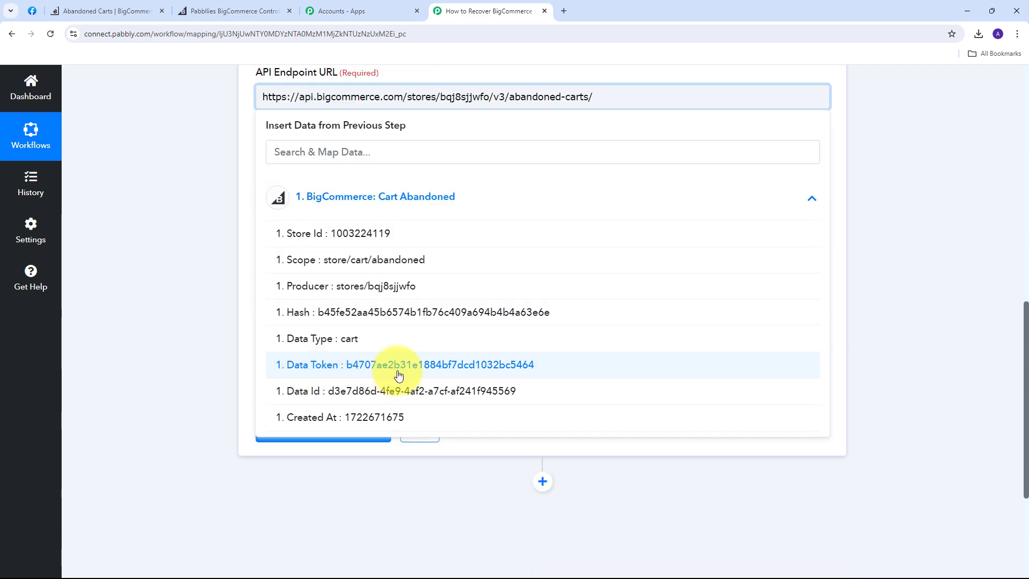
pyautogui.click(439, 371)
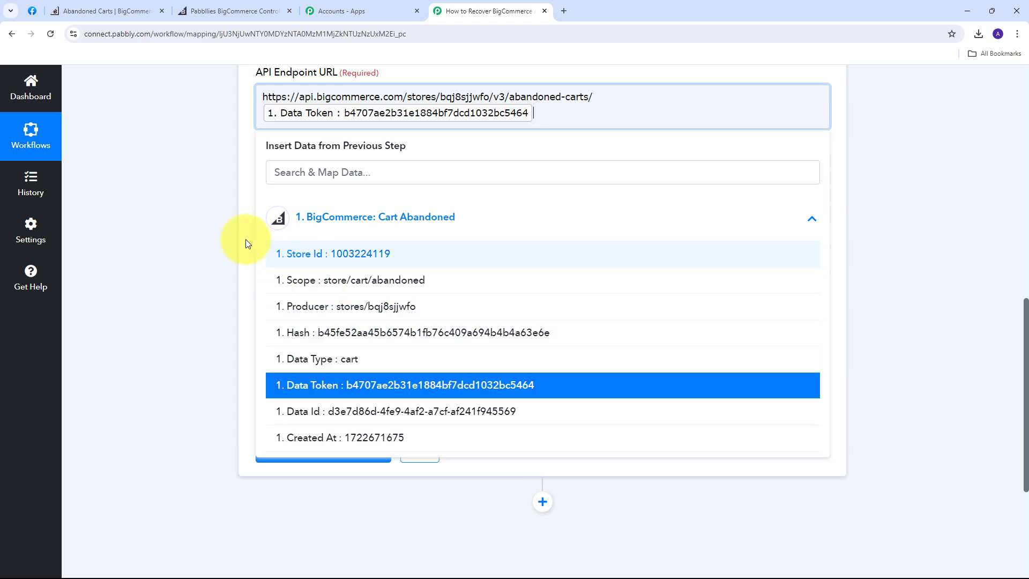
pyautogui.click(242, 237)
pyautogui.scroll(3, 343, 238)
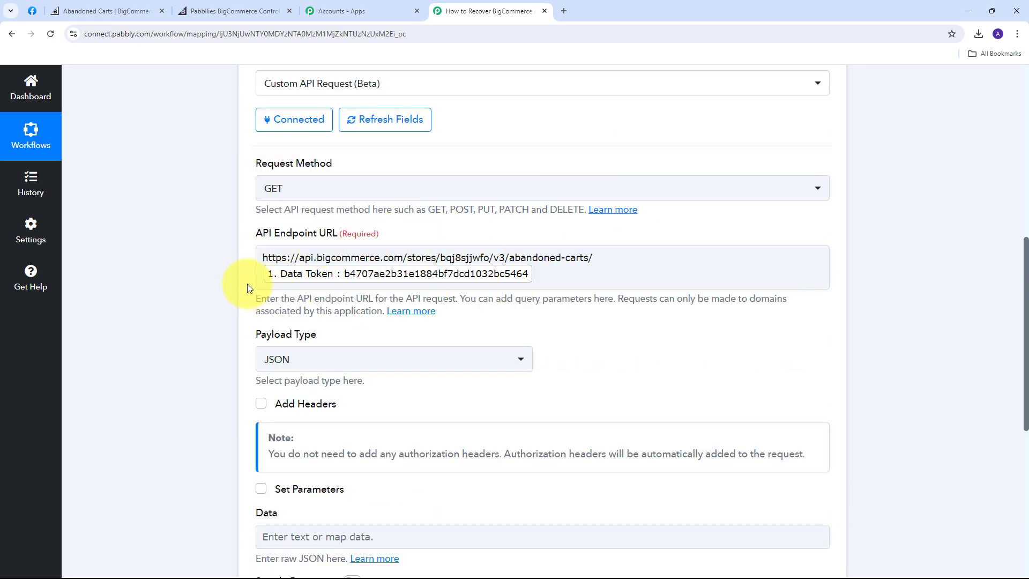
pyautogui.click(482, 283)
pyautogui.click(478, 309)
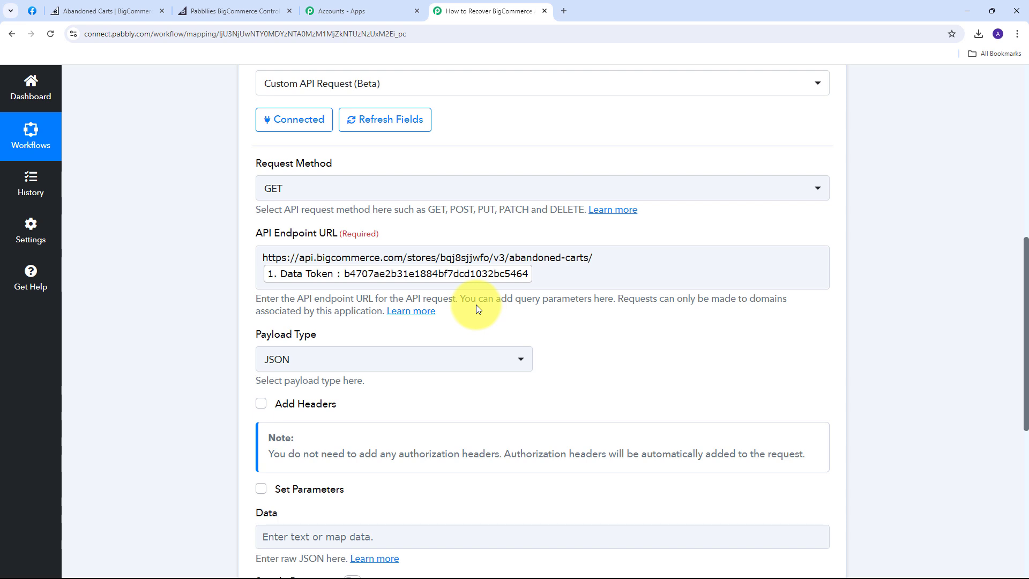
pyautogui.click(634, 266)
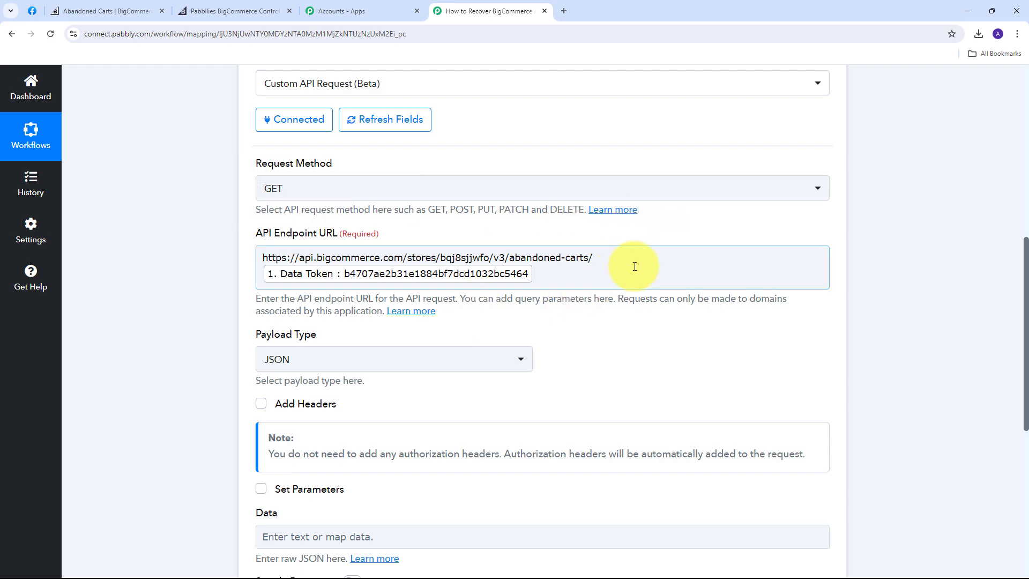
pyautogui.click(576, 240)
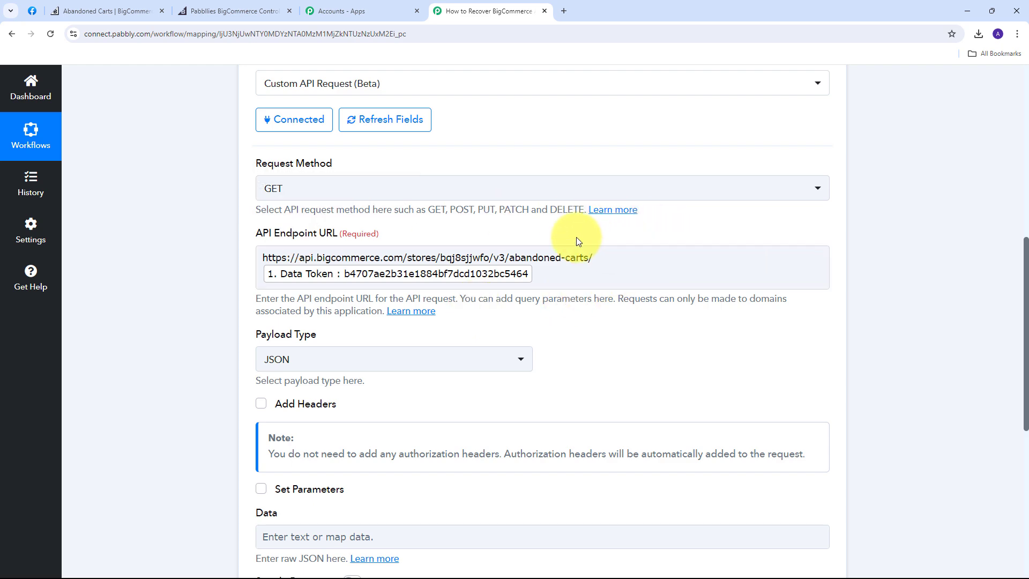
pyautogui.scroll(-7, 576, 240)
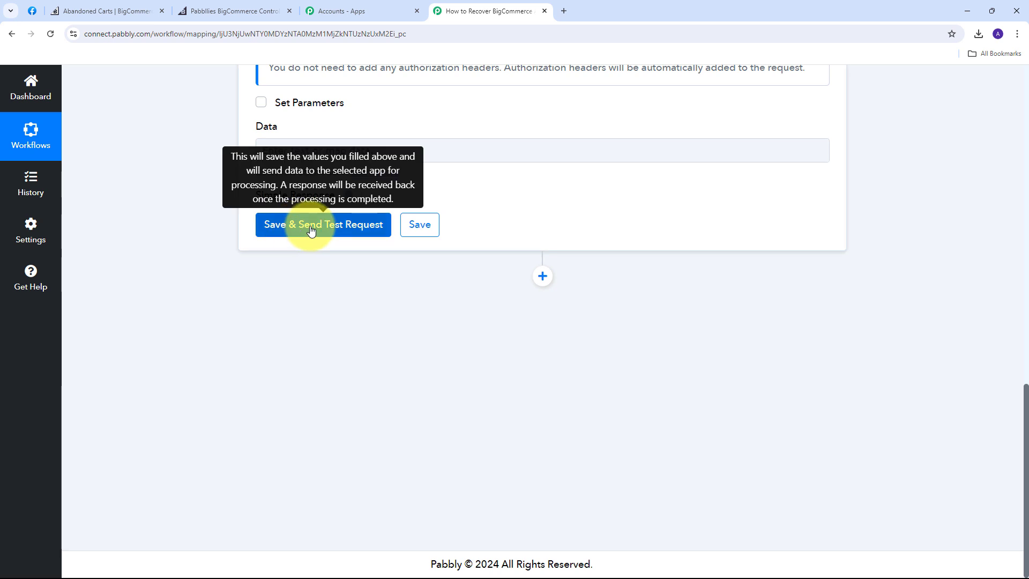
# - Save and send the test request, verify the returned Data Cart Id, and add another action step
pyautogui.click(312, 229)
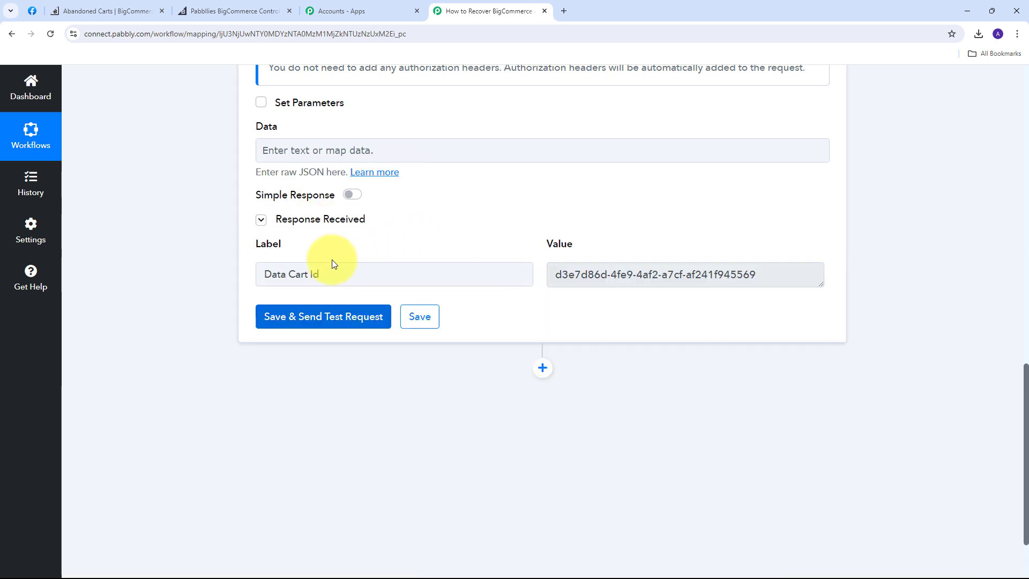
pyautogui.moveTo(739, 278); pyautogui.dragTo(525, 280)
pyautogui.click(533, 233)
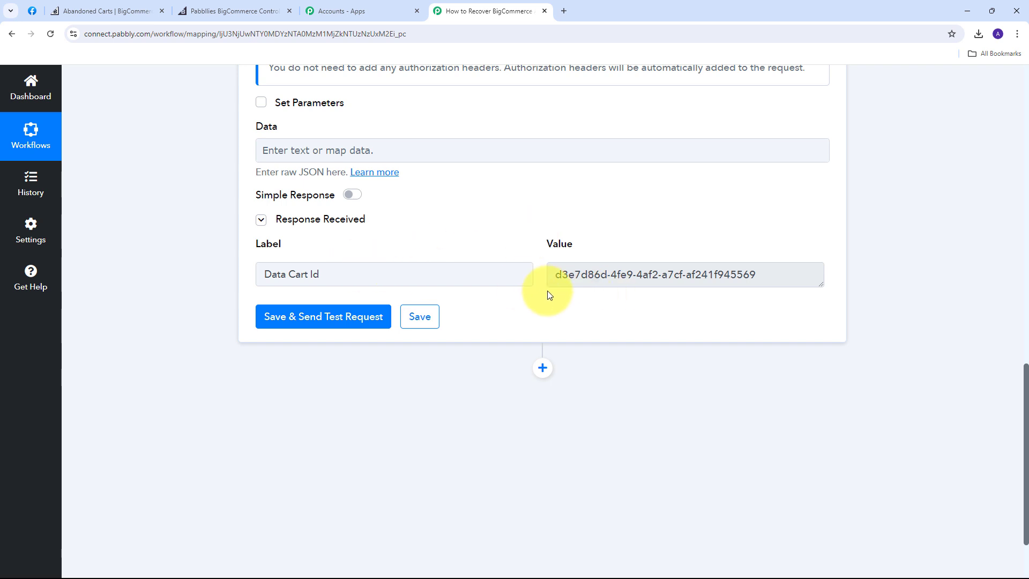
pyautogui.tripleClick(561, 281)
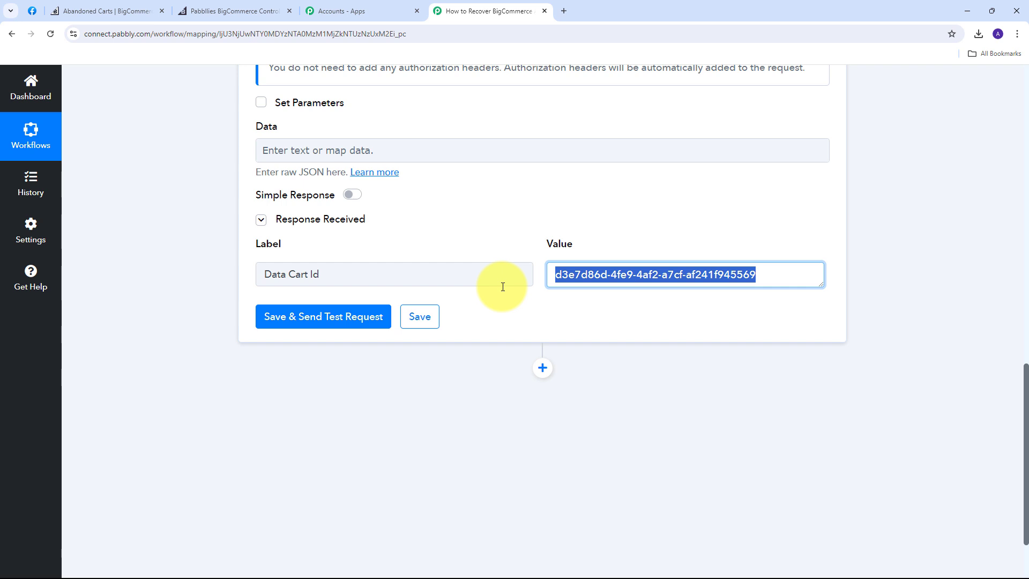
pyautogui.scroll(-2, 648, 218)
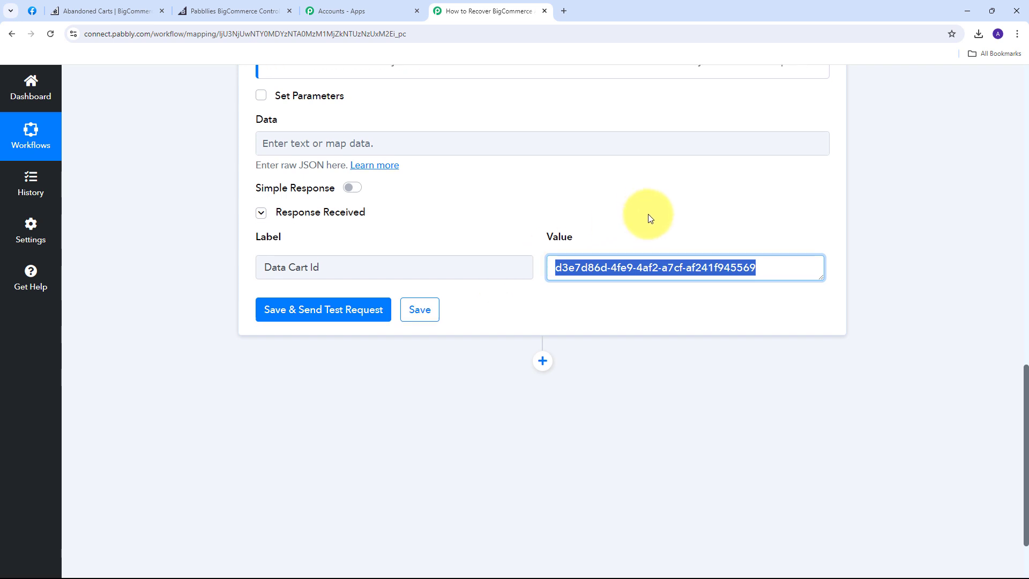
pyautogui.click(543, 278)
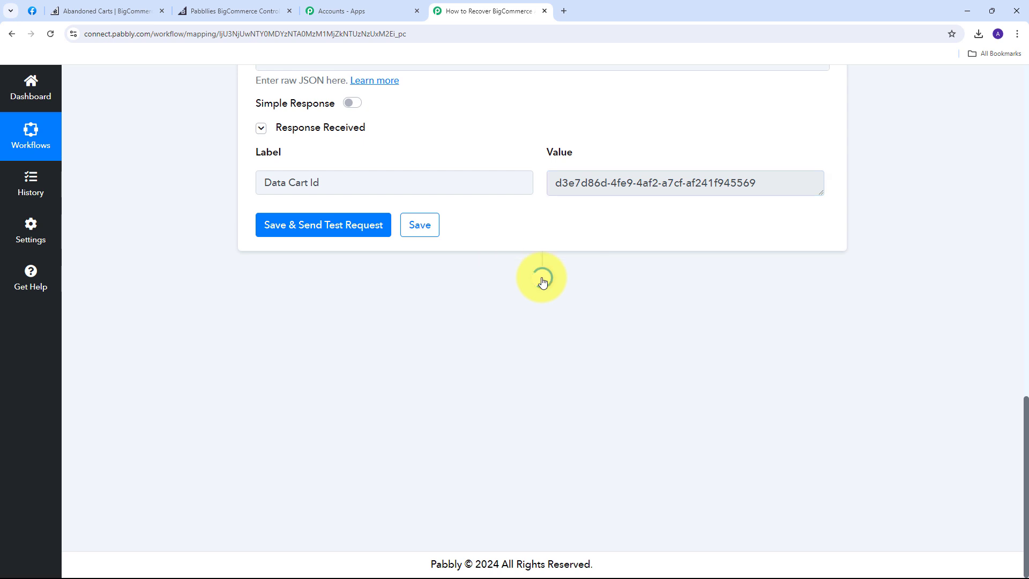
# - Make the new step a BigCommerce Custom API Request (Beta) using existing connection BigCommerce #13
pyautogui.click(326, 295)
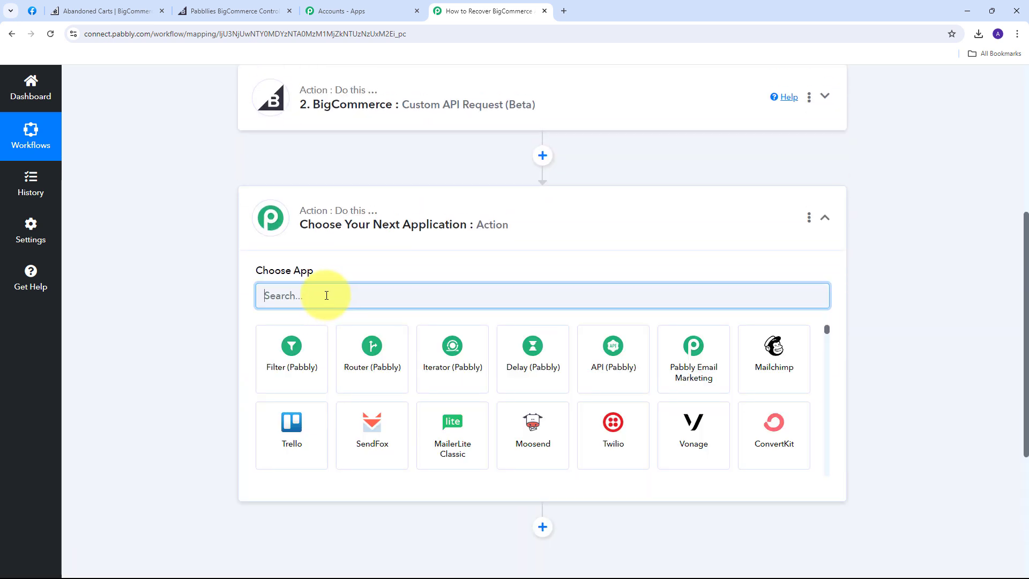
pyautogui.write('BigCo')
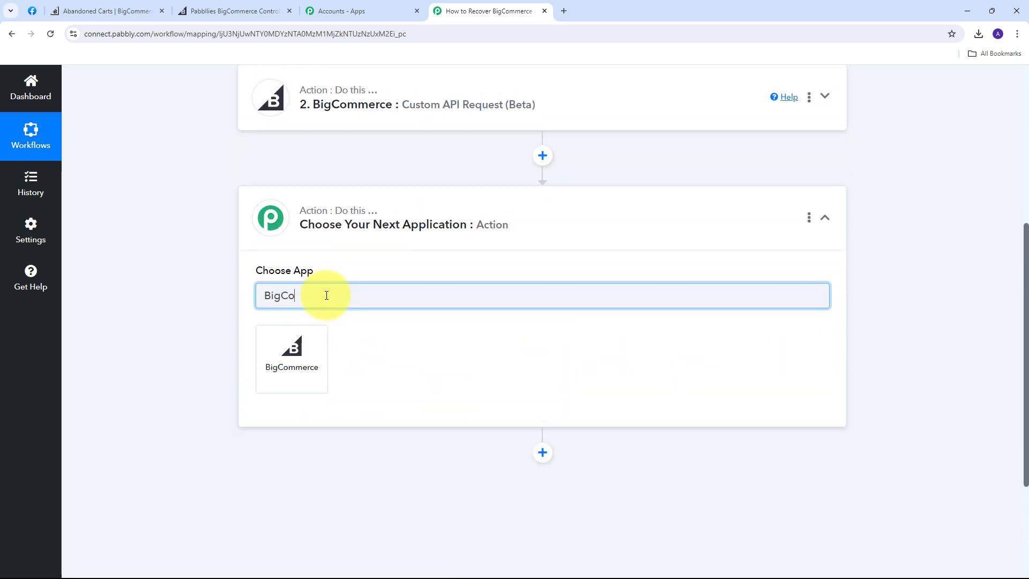
pyautogui.write('mmerce')
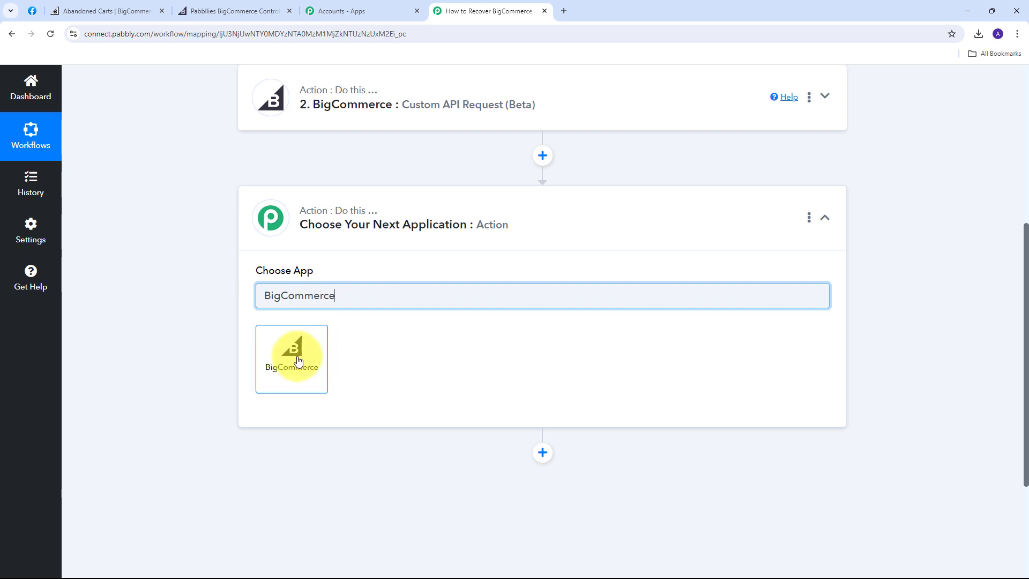
pyautogui.click(298, 360)
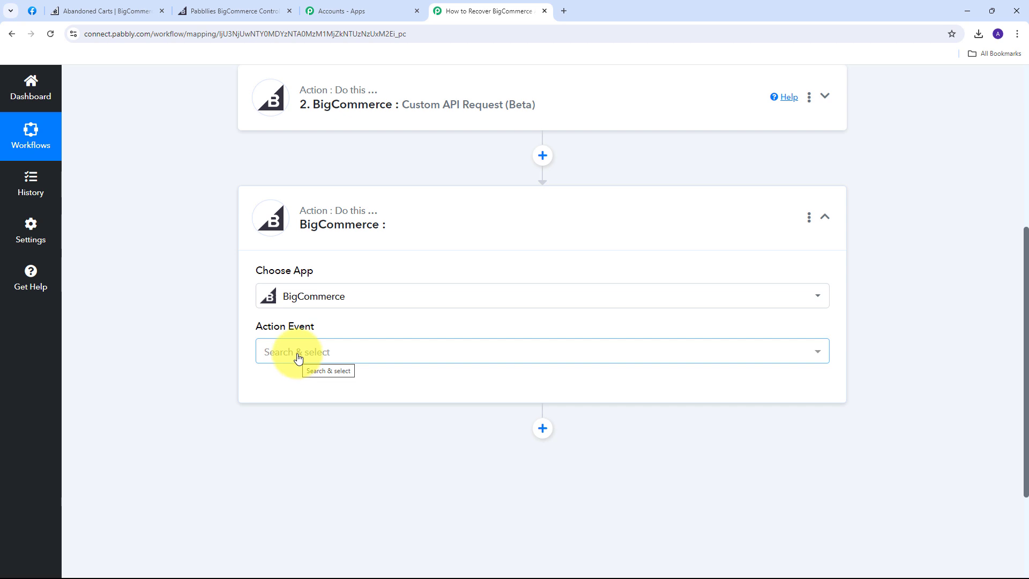
pyautogui.click(515, 357)
pyautogui.scroll(-10, 381, 218)
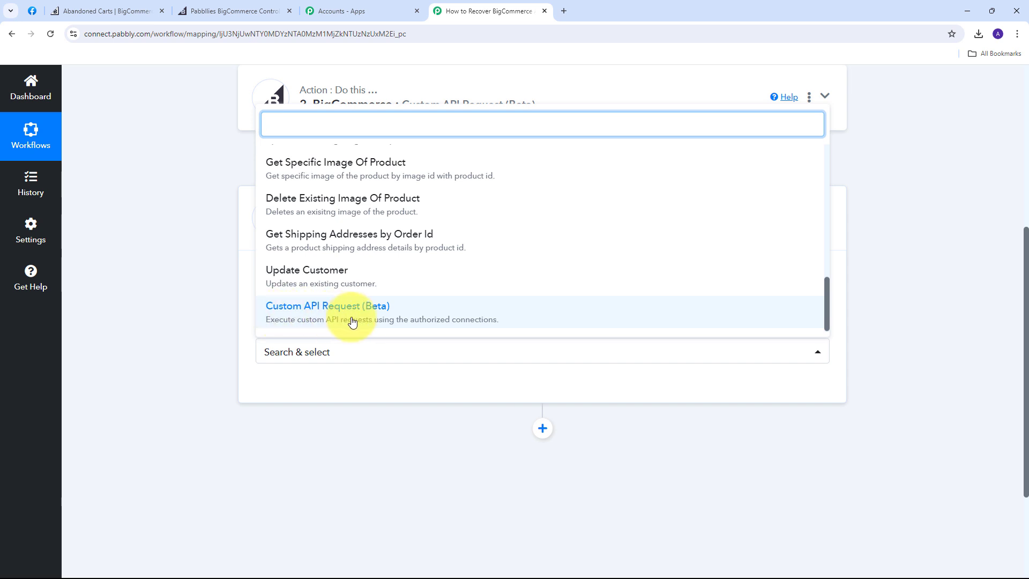
pyautogui.click(410, 320)
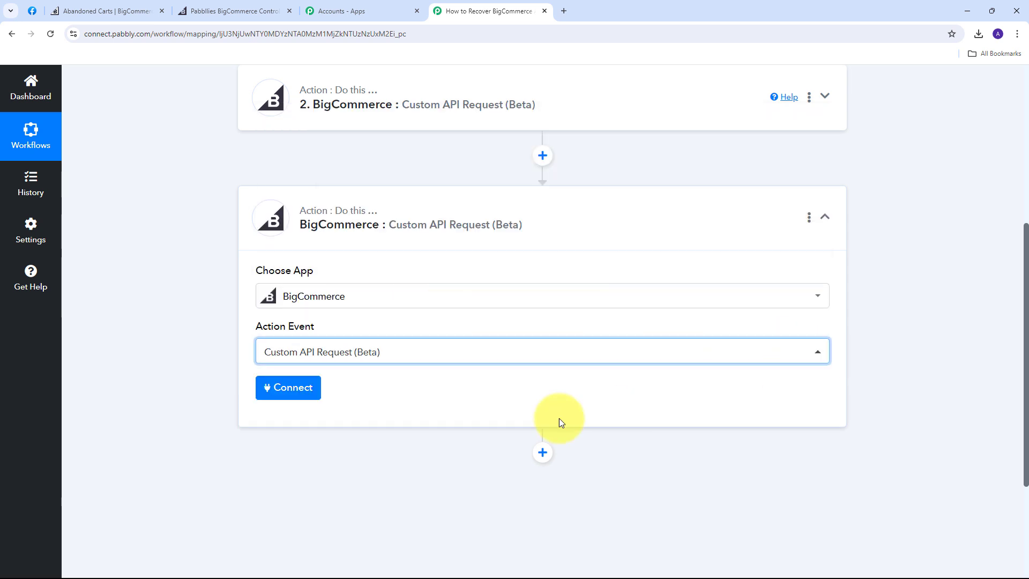
pyautogui.click(290, 396)
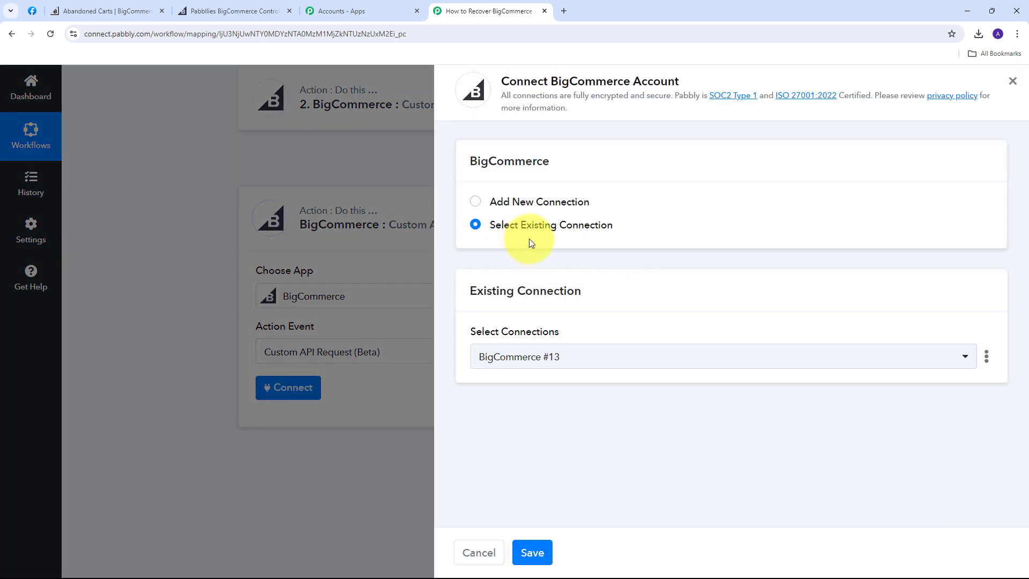
pyautogui.click(532, 551)
pyautogui.scroll(-4, 271, 317)
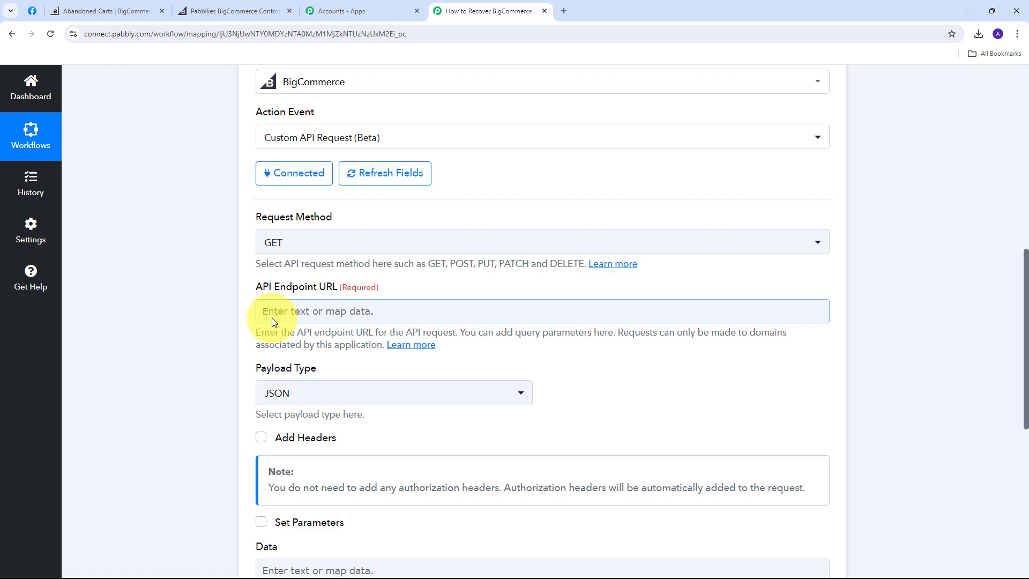
pyautogui.click(58, 6)
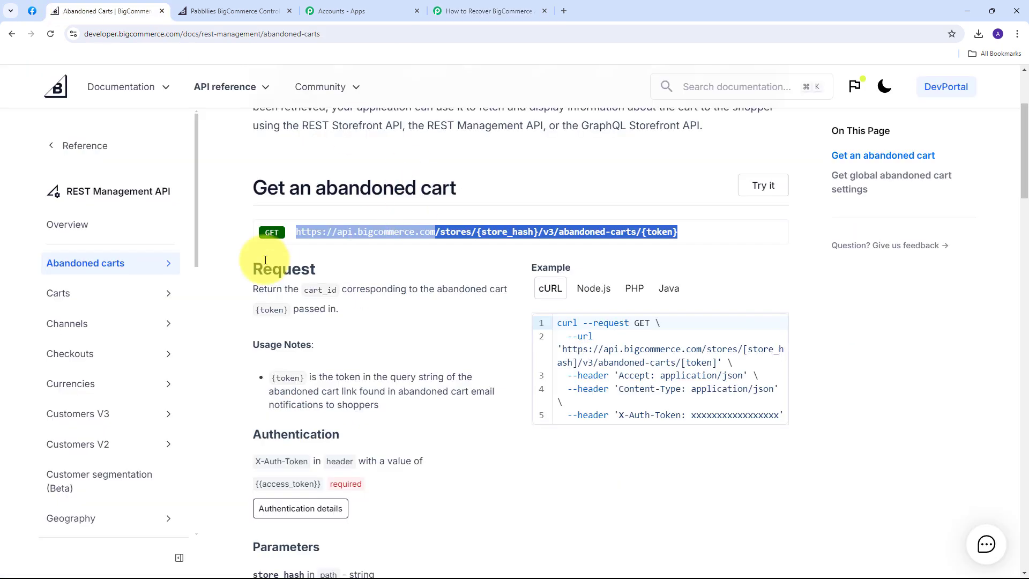
# - Copy the Get a Cart GET endpoint URL from Carts > Carts (Single) in the Dev Center
pyautogui.click(81, 303)
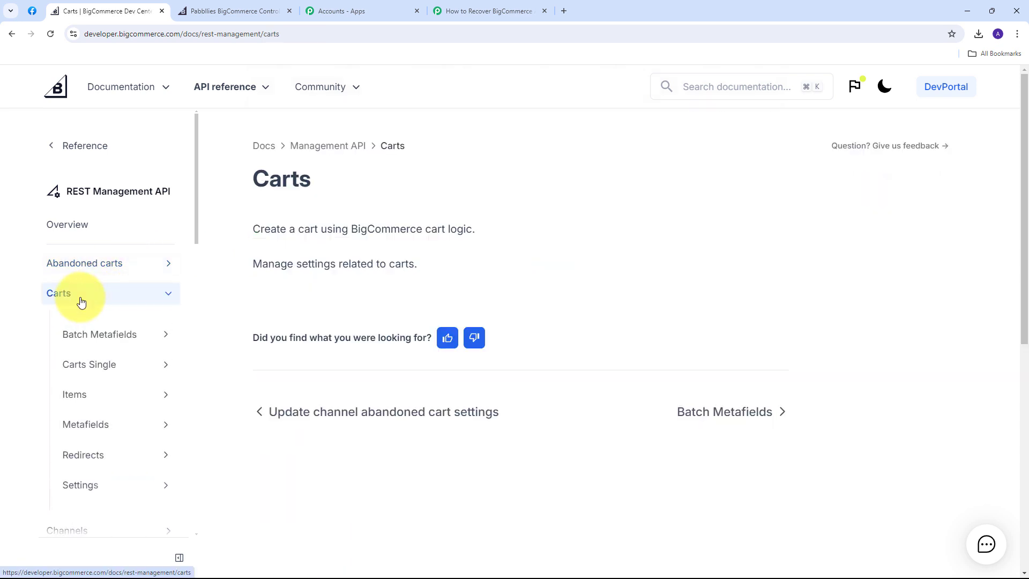
pyautogui.click(156, 371)
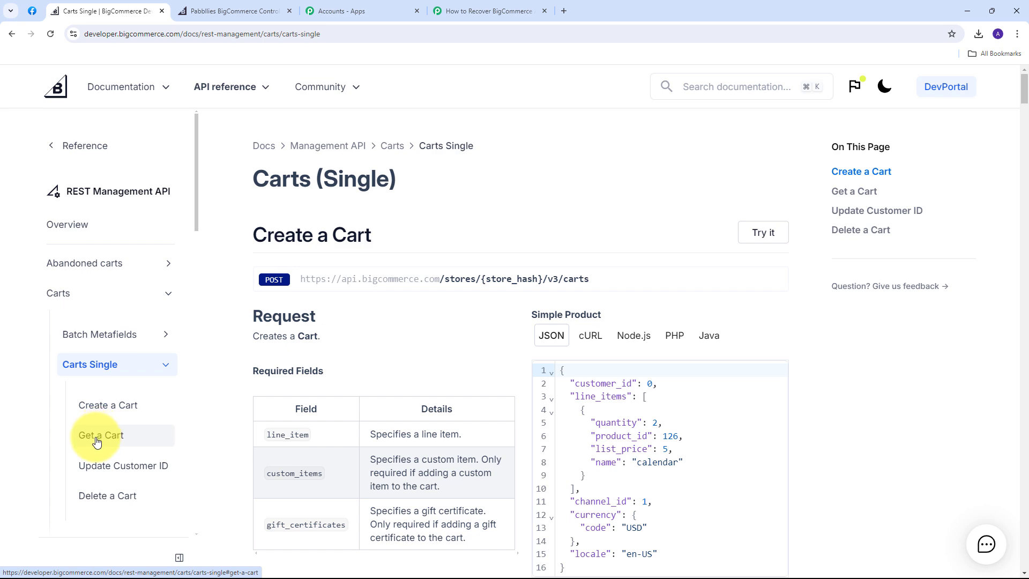
pyautogui.click(101, 436)
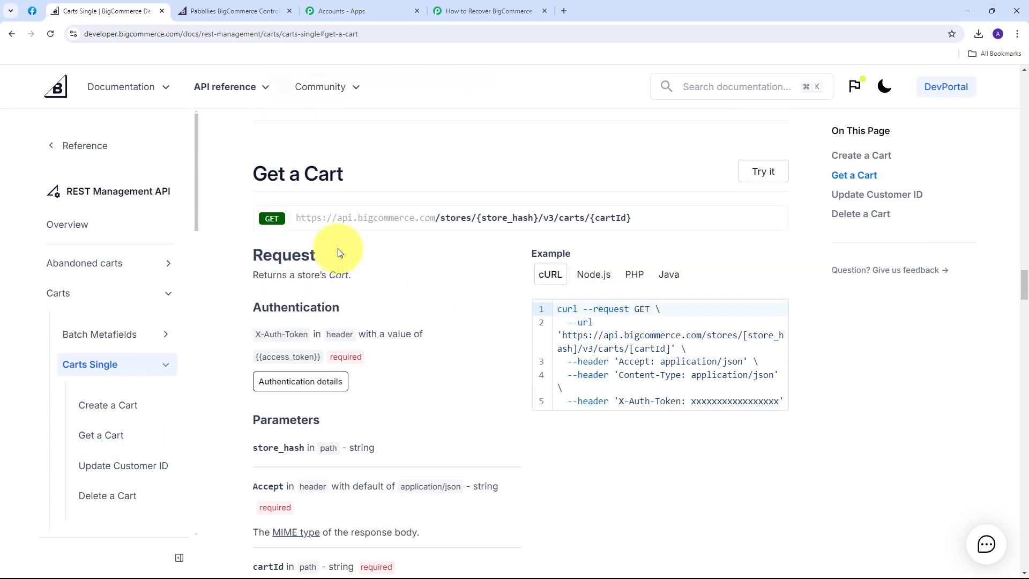
pyautogui.moveTo(661, 217); pyautogui.dragTo(282, 219)
pyautogui.hotkey('ctrl', 'c')
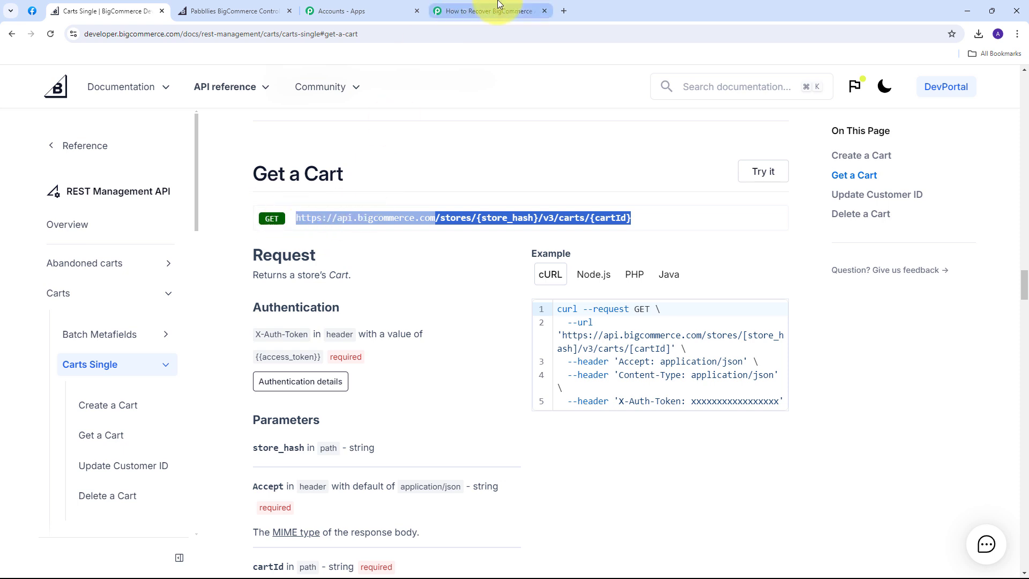
pyautogui.click(453, 10)
# - Paste the Get a Cart URL into API Endpoint URL and replace {store_hash} with the store hash
pyautogui.click(281, 308)
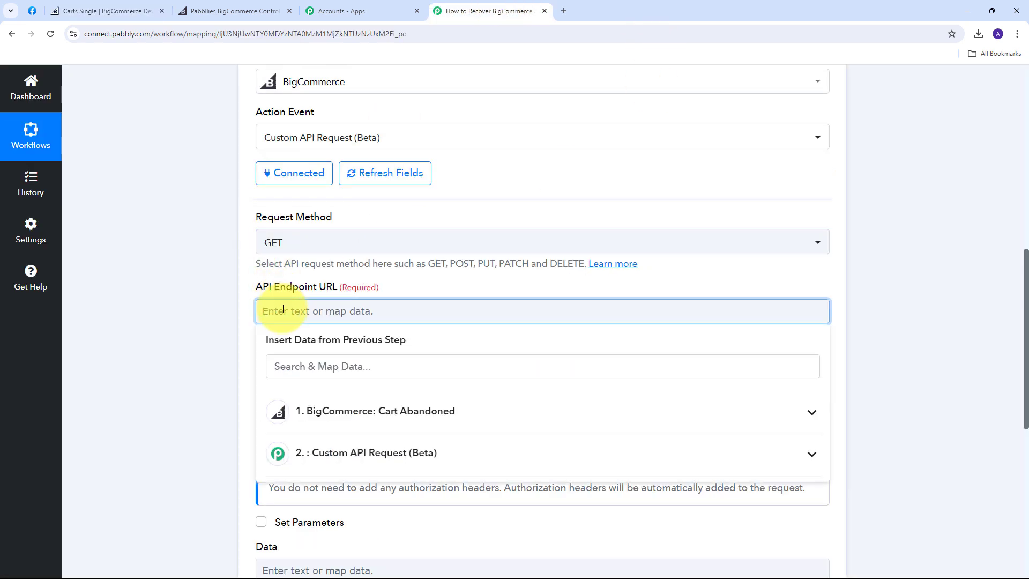
pyautogui.hotkey('ctrl', 'v')
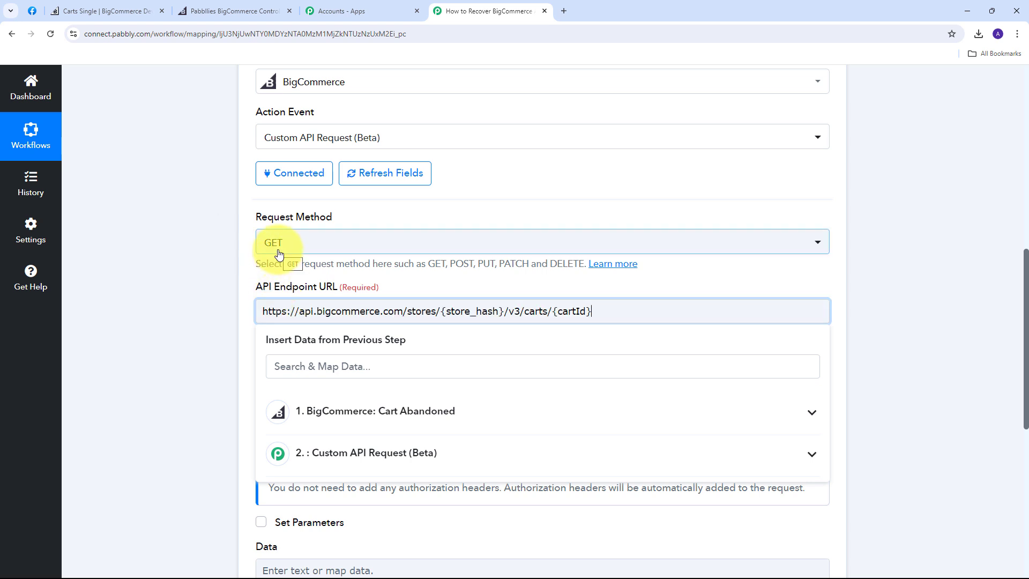
pyautogui.click(441, 311)
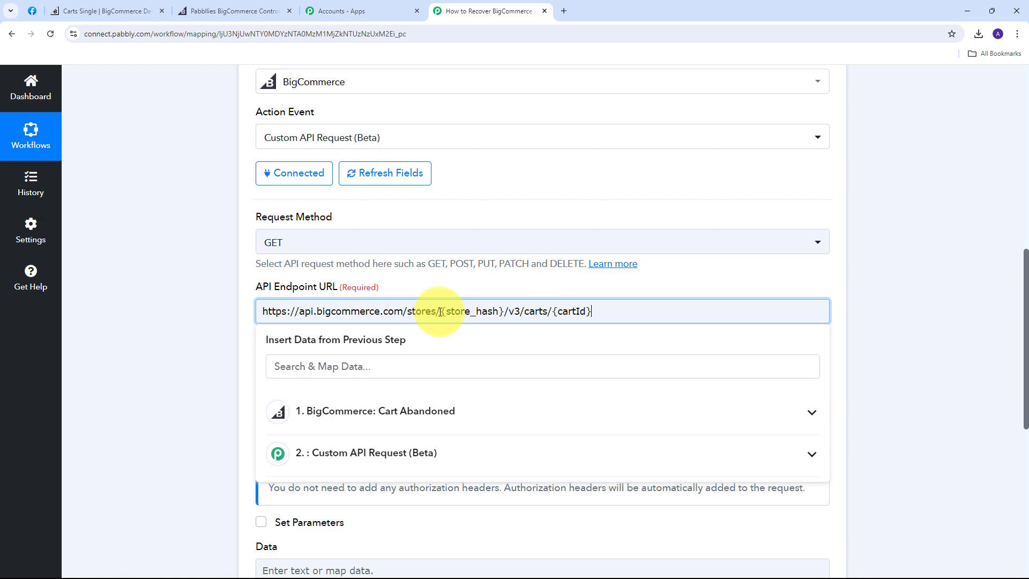
pyautogui.moveTo(441, 311); pyautogui.dragTo(503, 312)
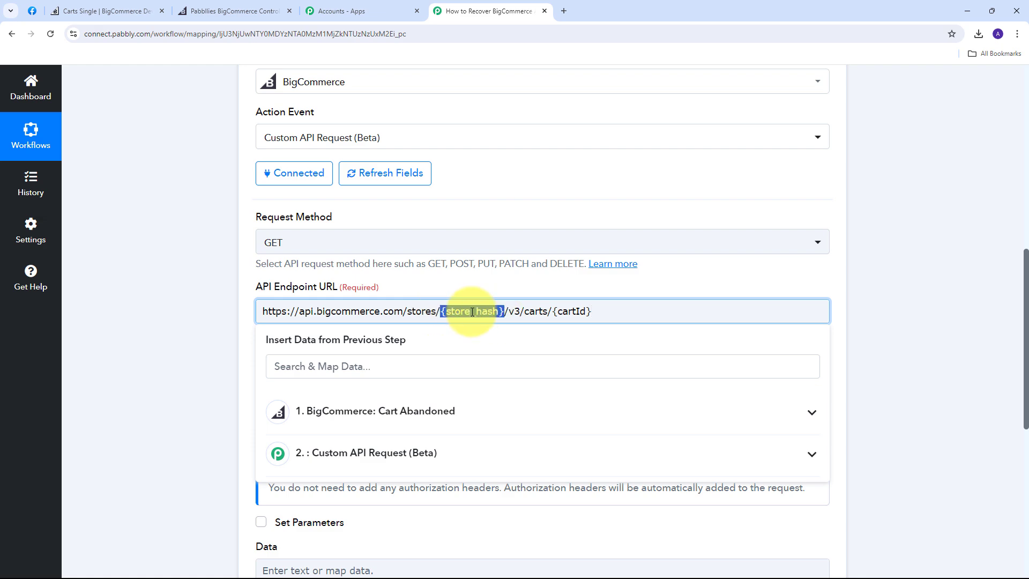
pyautogui.click(229, 11)
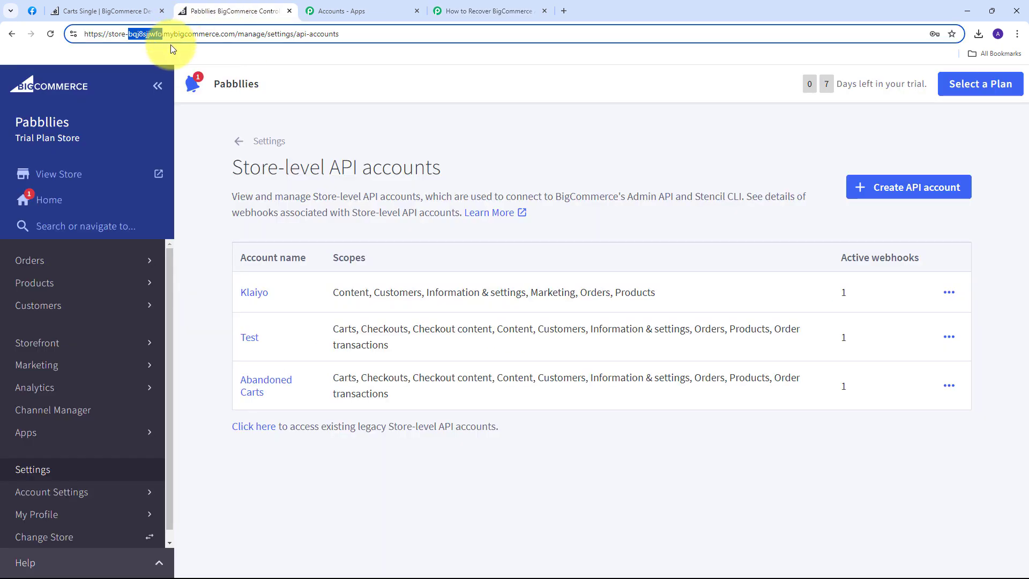
pyautogui.click(481, 10)
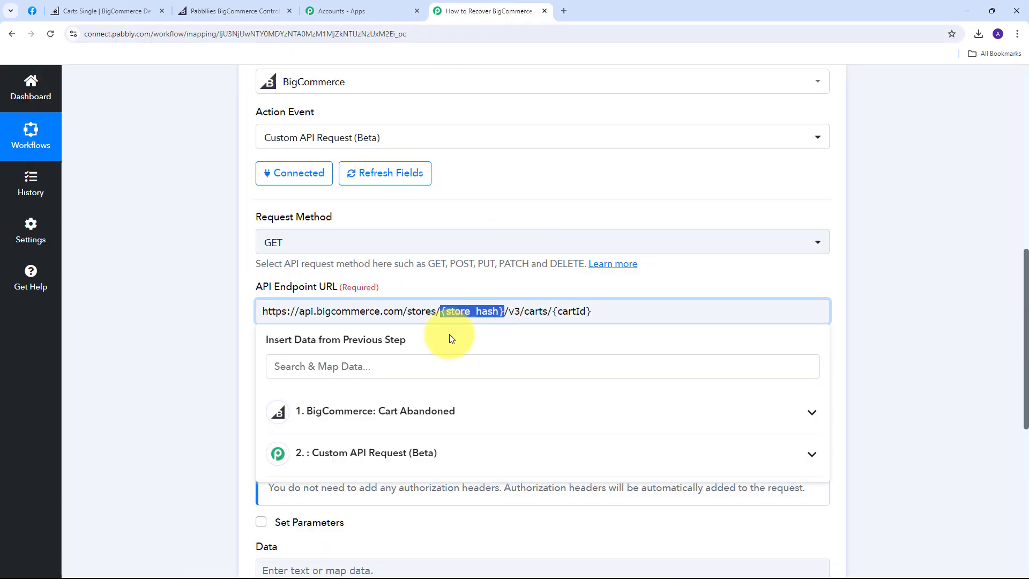
pyautogui.write('bqj8sjjwfo')
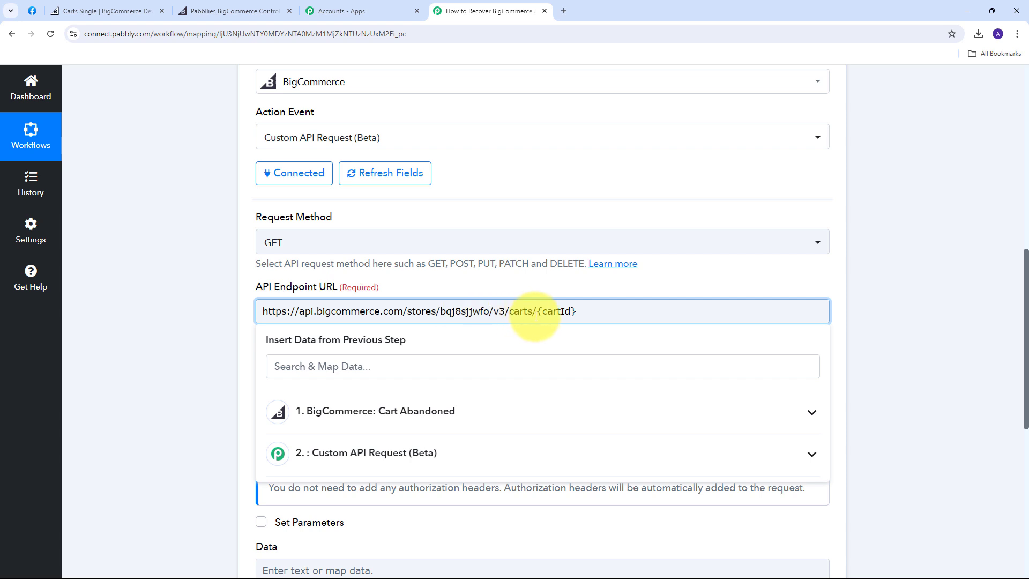
# - Replace the {cartId} placeholder with step 2's mapped Data Cart Id
pyautogui.moveTo(536, 312); pyautogui.dragTo(581, 314)
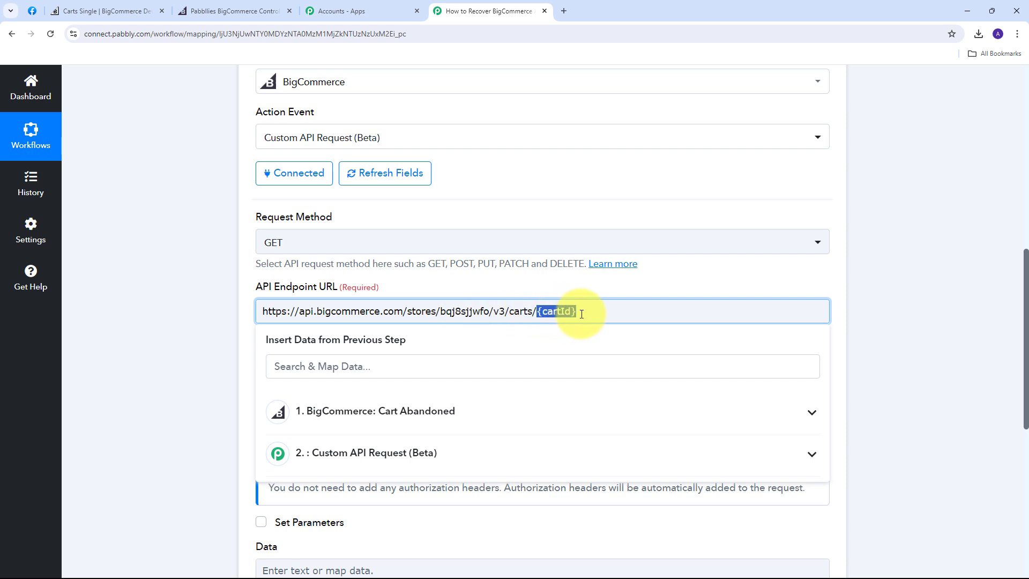
pyautogui.press('BackSpace')
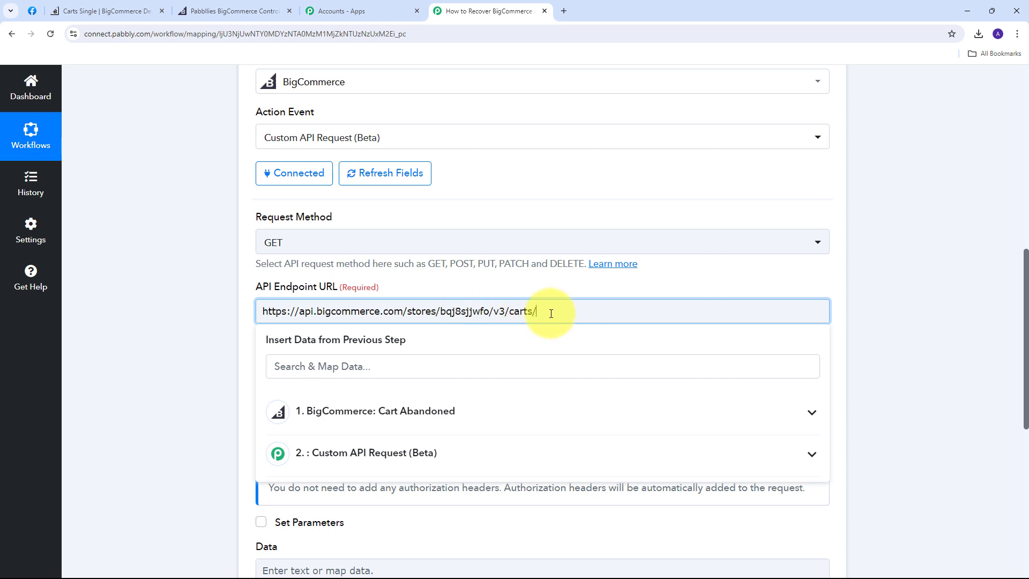
pyautogui.click(477, 455)
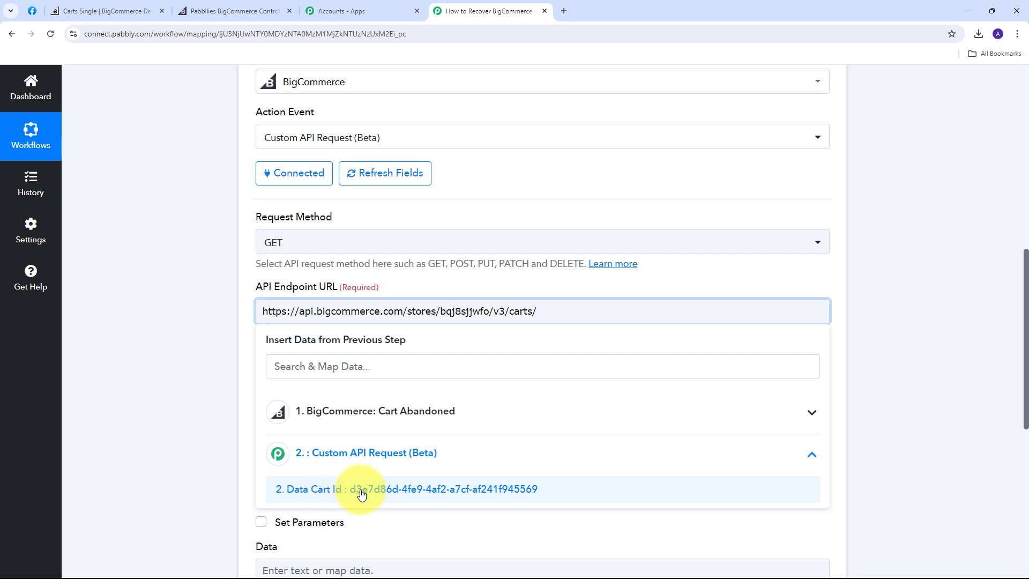
pyautogui.click(452, 491)
pyautogui.click(135, 335)
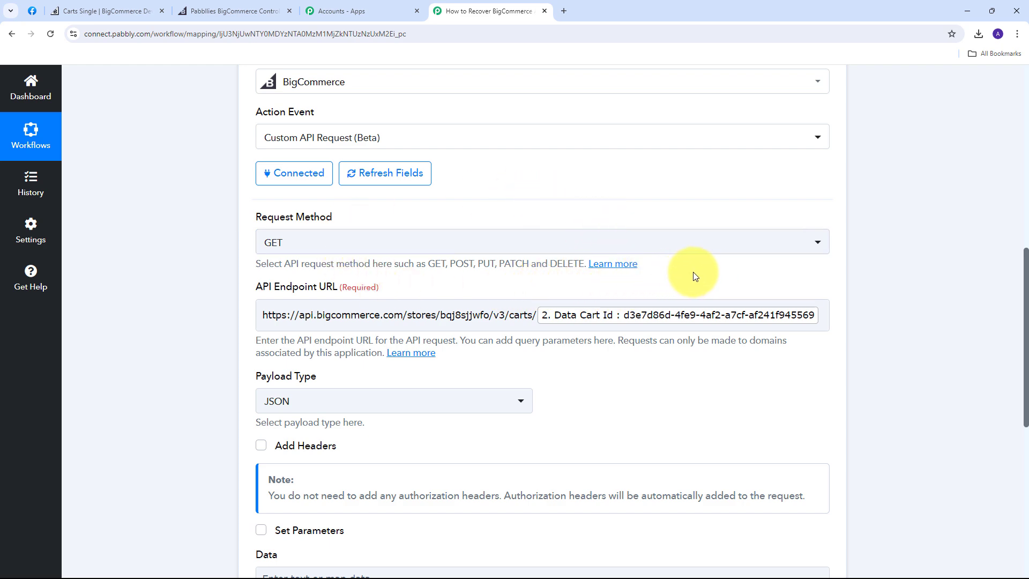
pyautogui.scroll(-8, 690, 268)
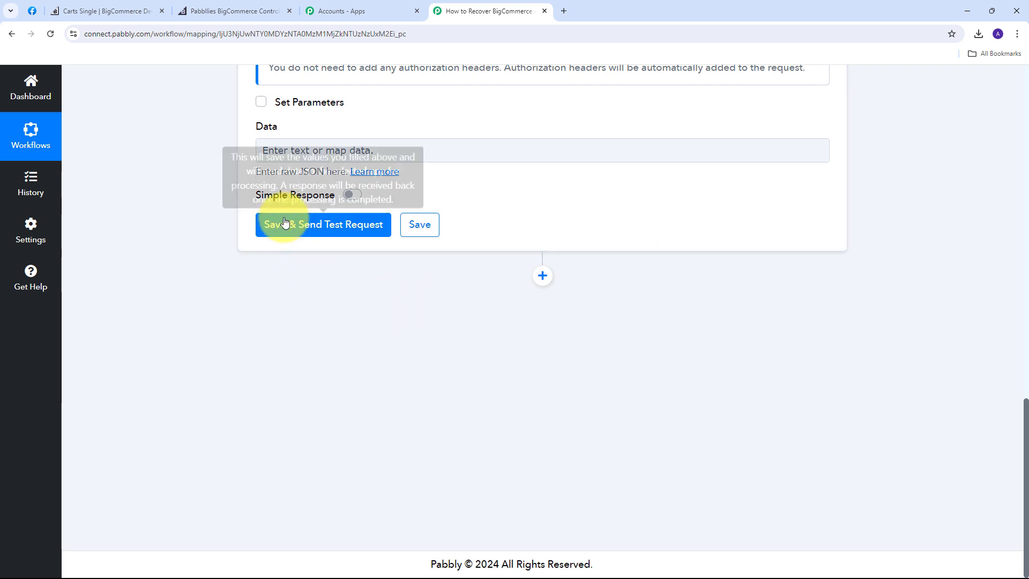
pyautogui.click(354, 196)
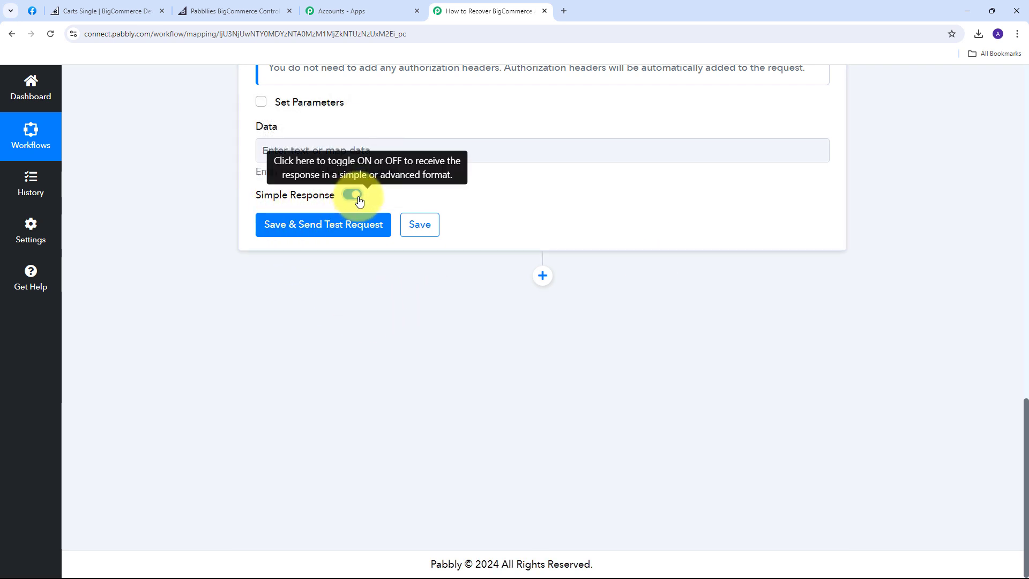
pyautogui.click(312, 231)
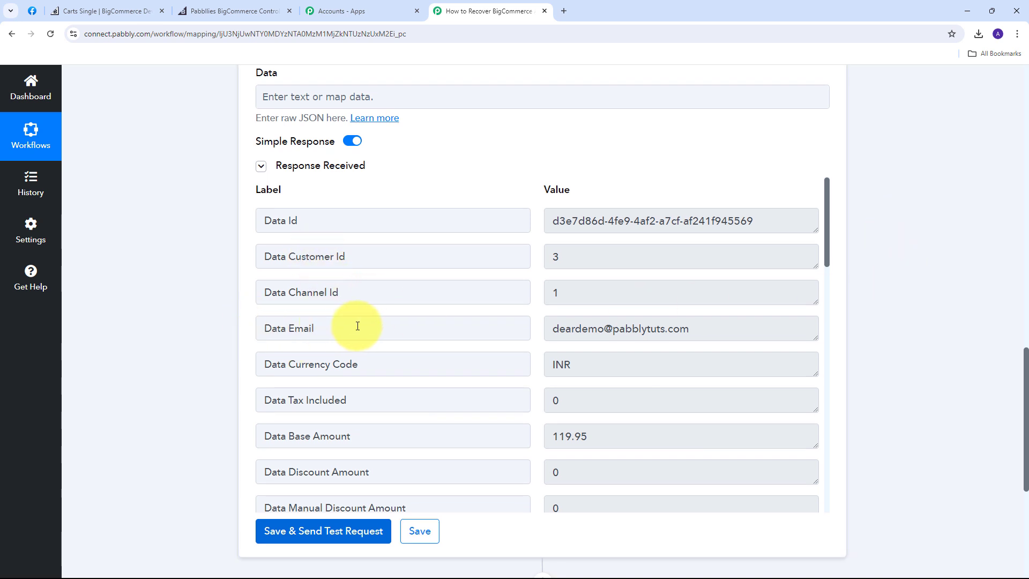
pyautogui.moveTo(787, 238); pyautogui.dragTo(362, 336)
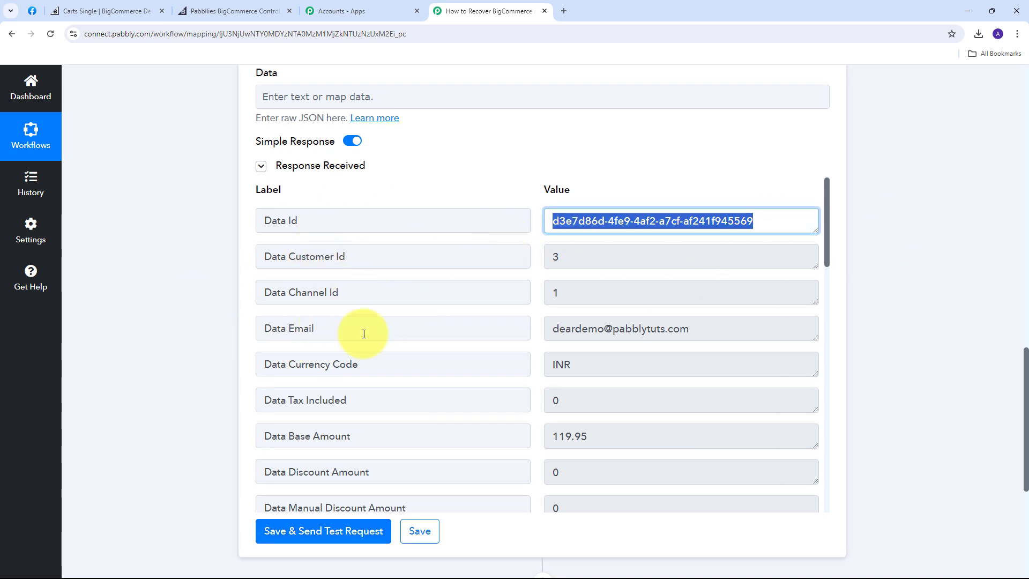
pyautogui.moveTo(714, 333); pyautogui.dragTo(542, 337)
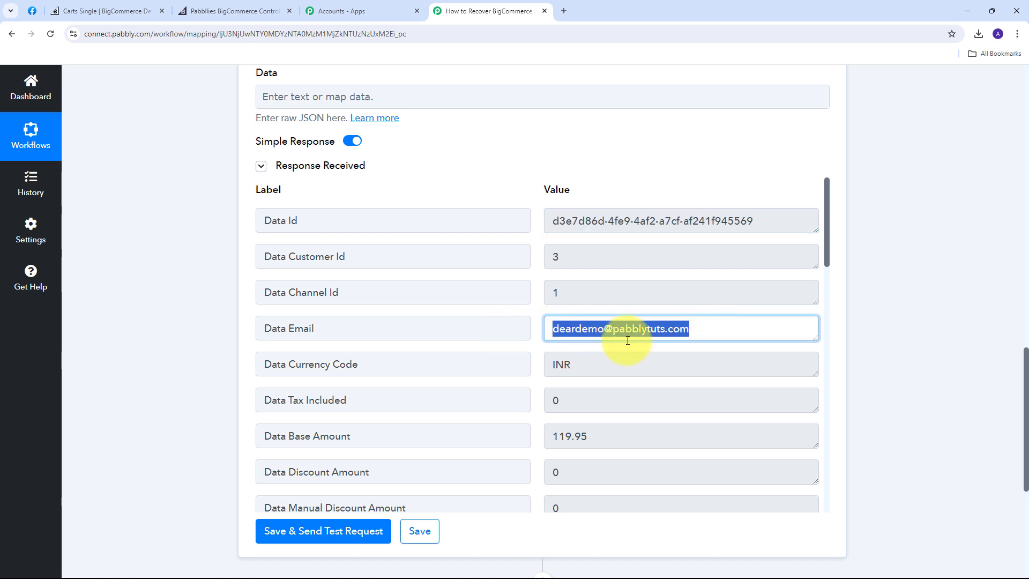
pyautogui.scroll(-2, 626, 338)
pyautogui.moveTo(621, 329); pyautogui.dragTo(521, 329)
pyautogui.scroll(-4, 606, 329)
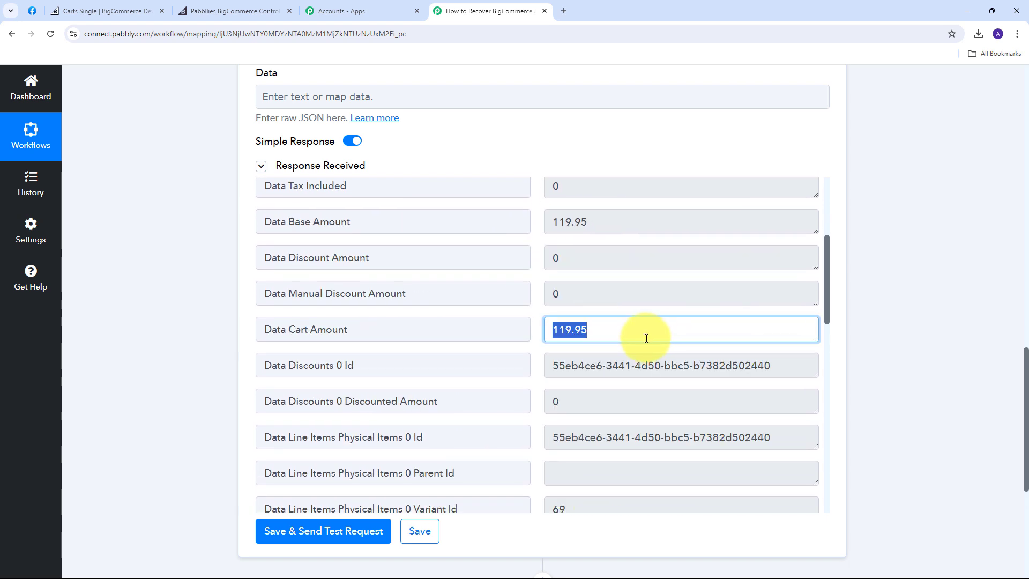
pyautogui.scroll(-6, 648, 328)
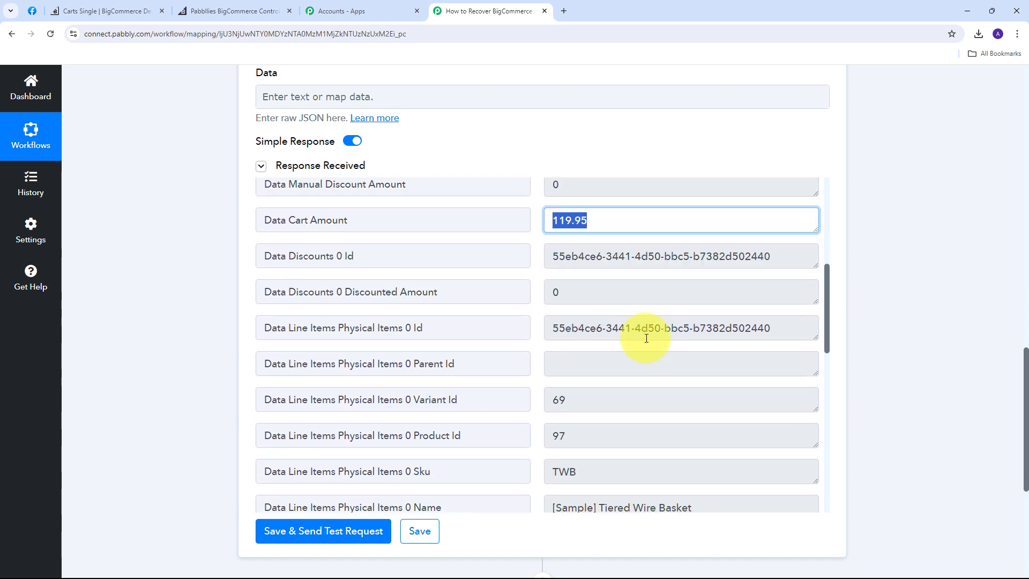
pyautogui.moveTo(815, 357); pyautogui.dragTo(815, 417)
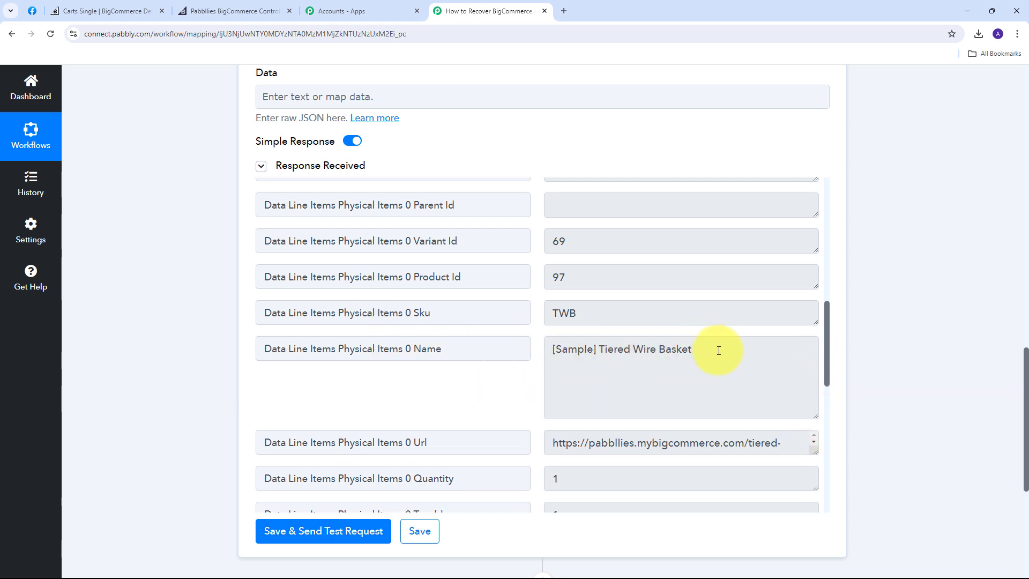
pyautogui.scroll(-1, 719, 350)
pyautogui.click(685, 307)
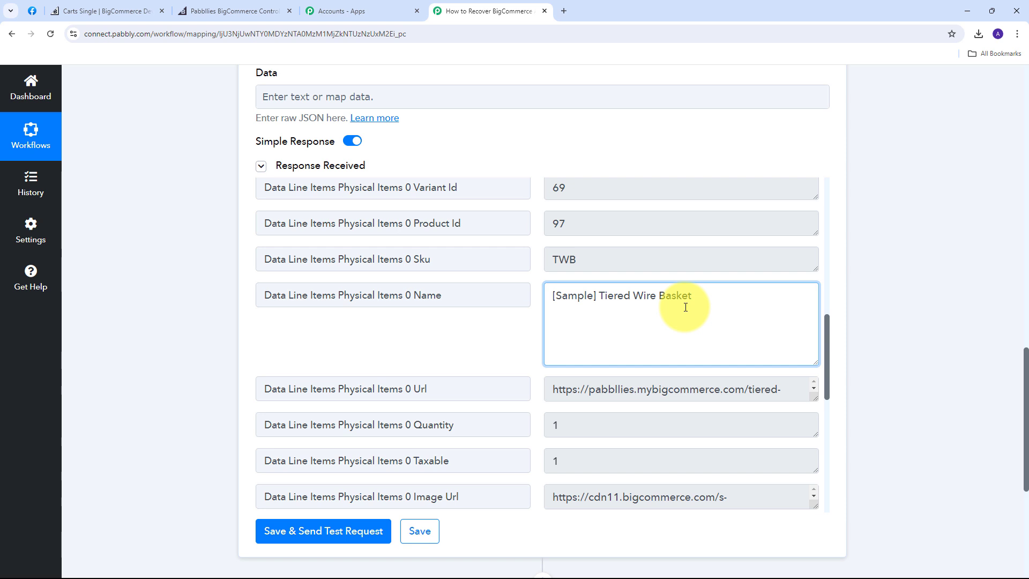
pyautogui.scroll(-8, 685, 307)
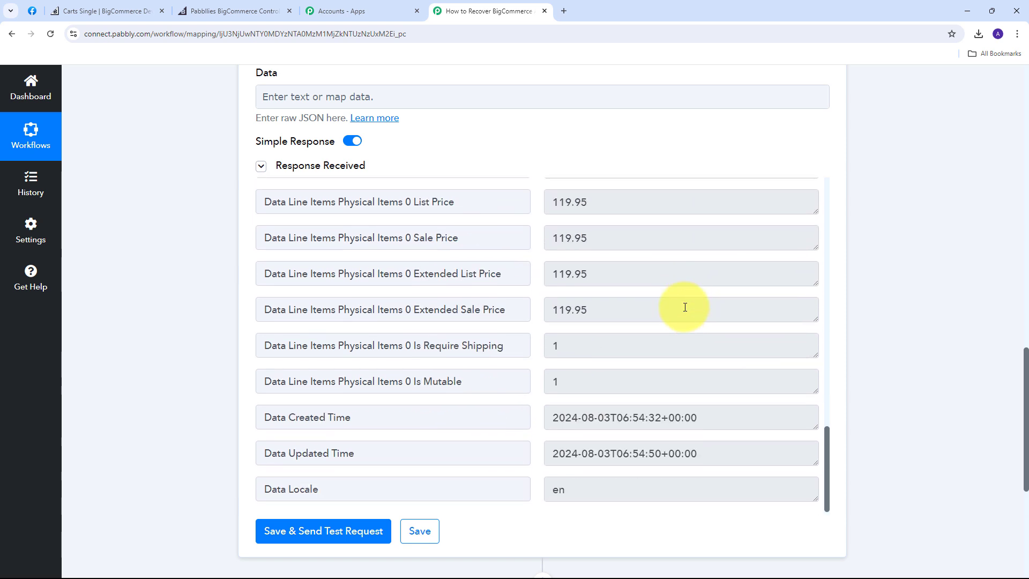
pyautogui.moveTo(827, 468); pyautogui.dragTo(826, 374)
pyautogui.moveTo(740, 345); pyautogui.dragTo(462, 322)
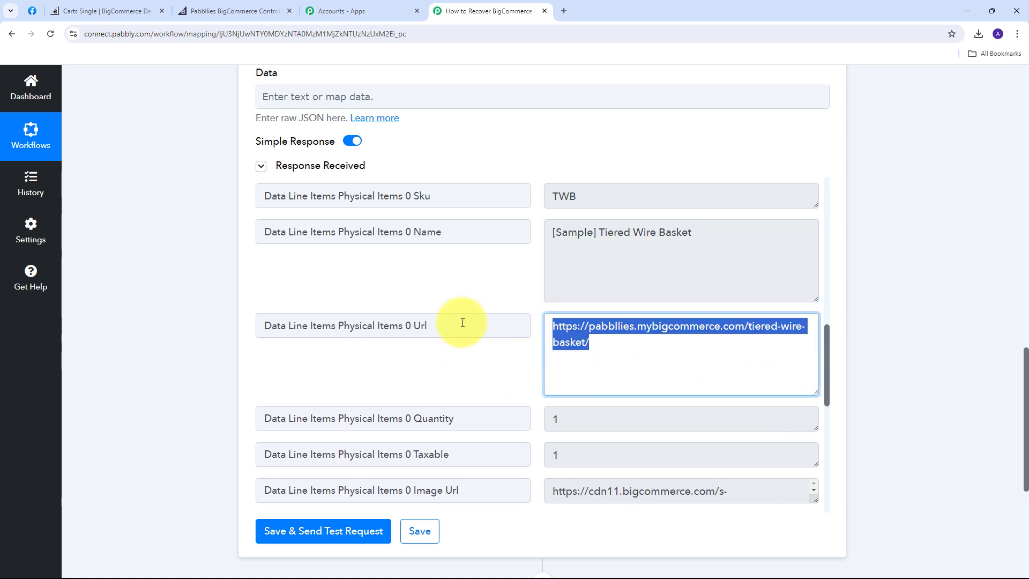
pyautogui.click(507, 278)
pyautogui.scroll(10, 509, 277)
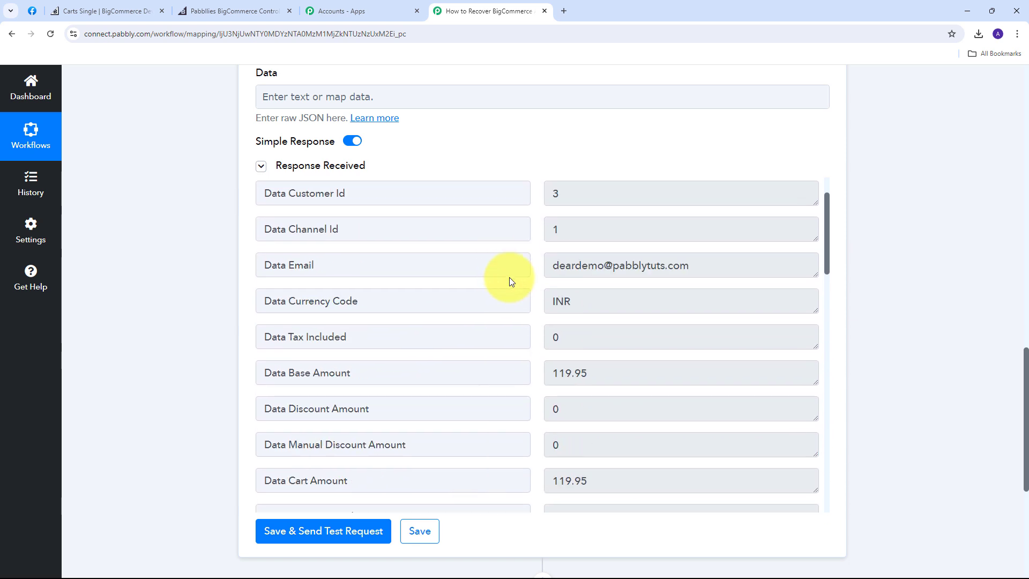
pyautogui.scroll(2, 509, 278)
pyautogui.moveTo(638, 249); pyautogui.dragTo(506, 252)
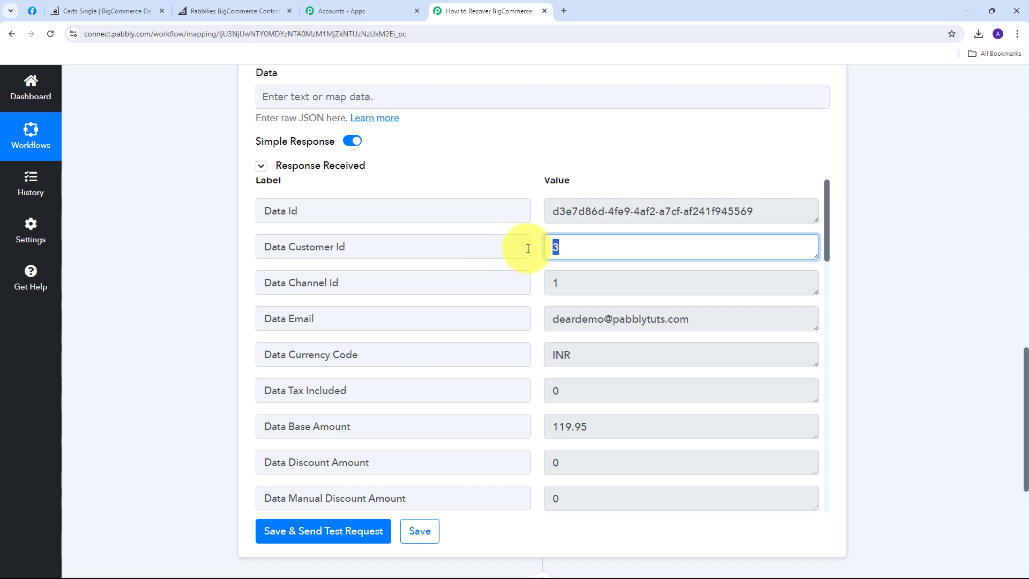
pyautogui.click(535, 251)
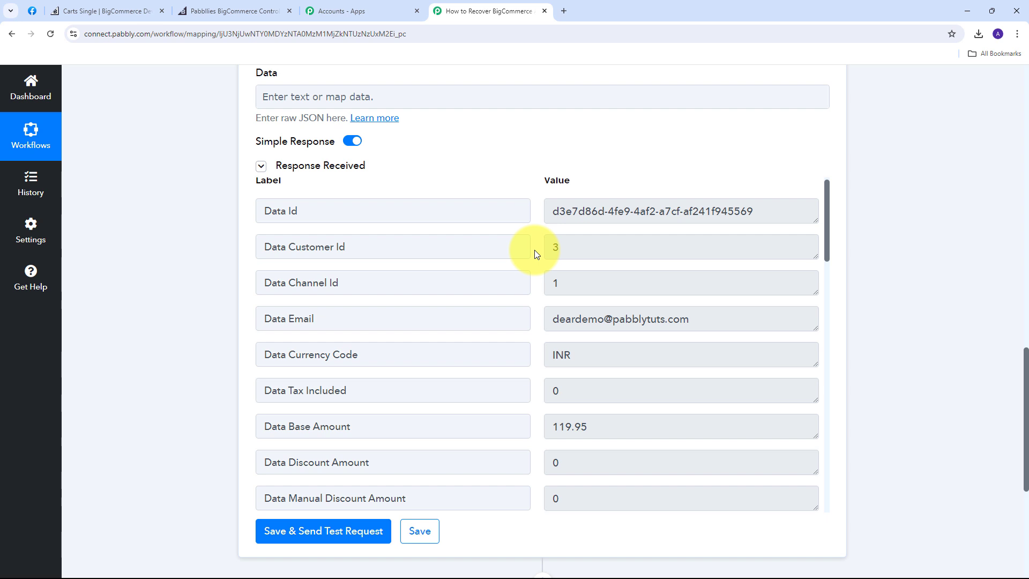
pyautogui.moveTo(579, 245); pyautogui.dragTo(510, 246)
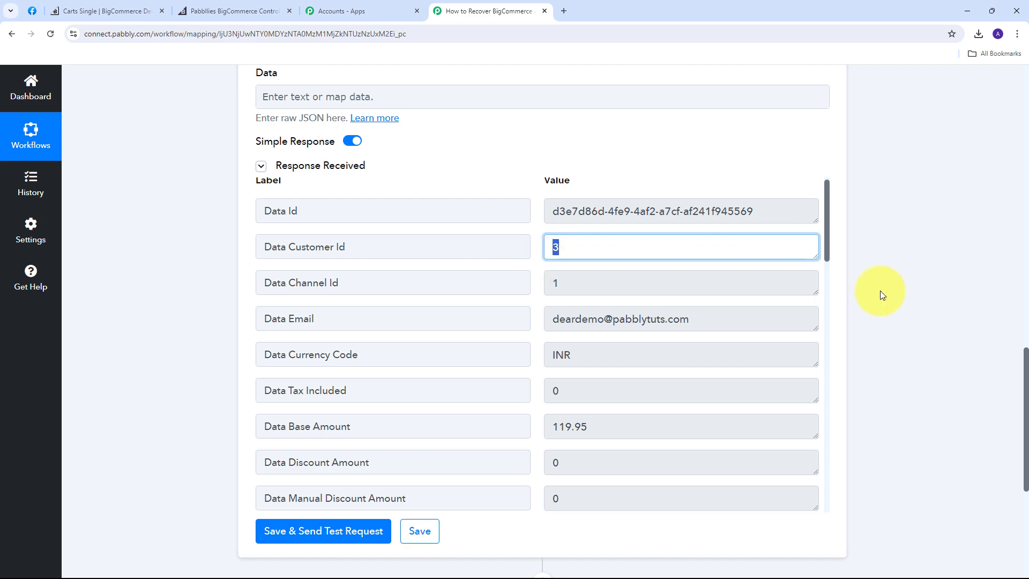
pyautogui.scroll(-5, 880, 291)
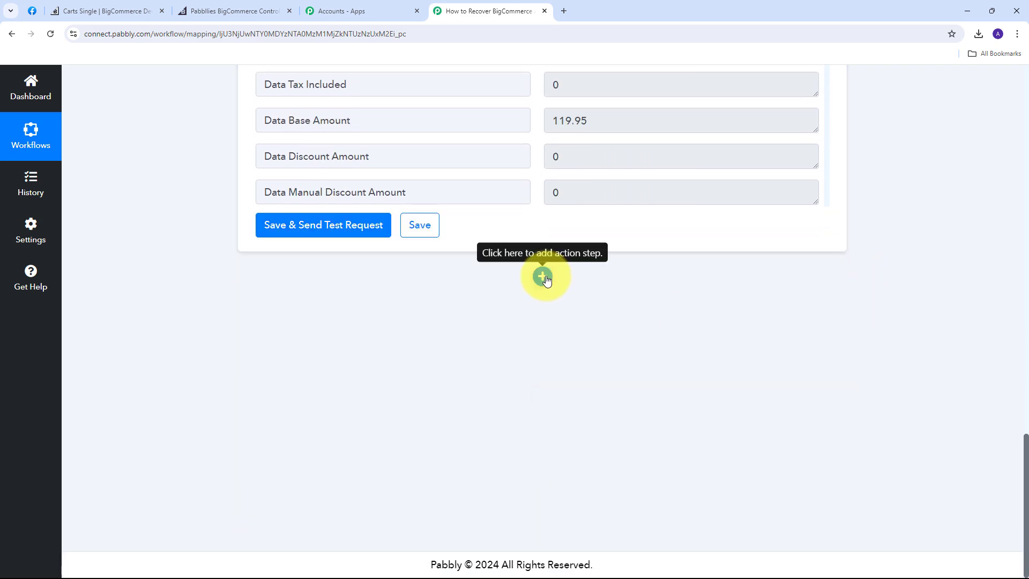
# - Add a BigCommerce 'Get Customer By Id' step after step 3 and save it with the existing BigCommerce connection
pyautogui.click(543, 277)
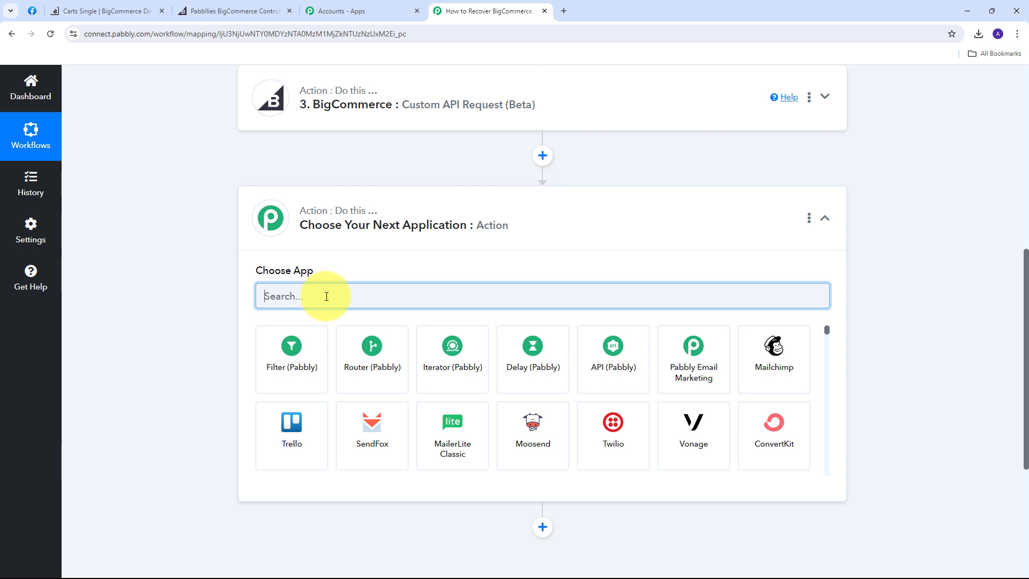
pyautogui.write('BigCommerce')
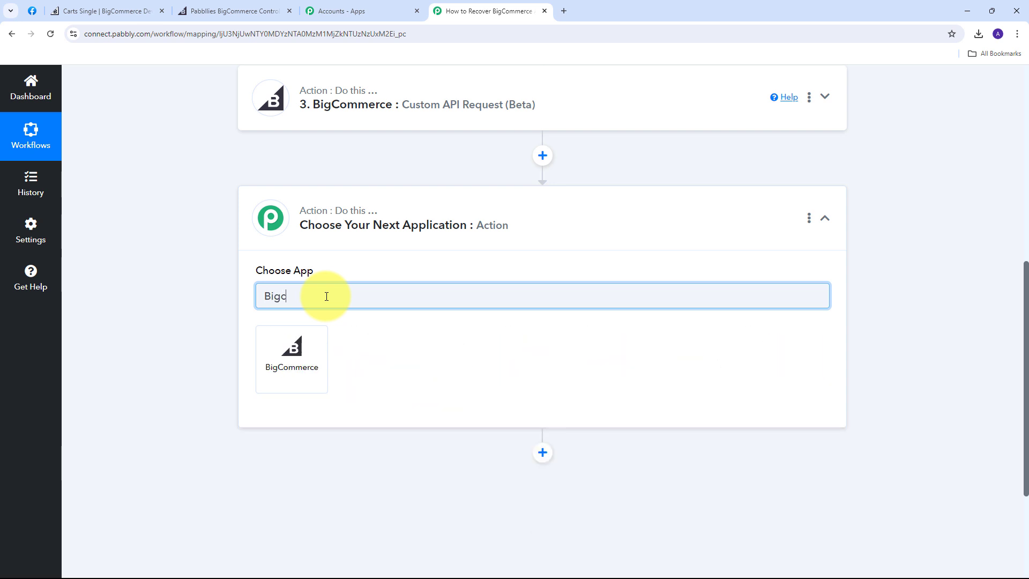
pyautogui.click(305, 356)
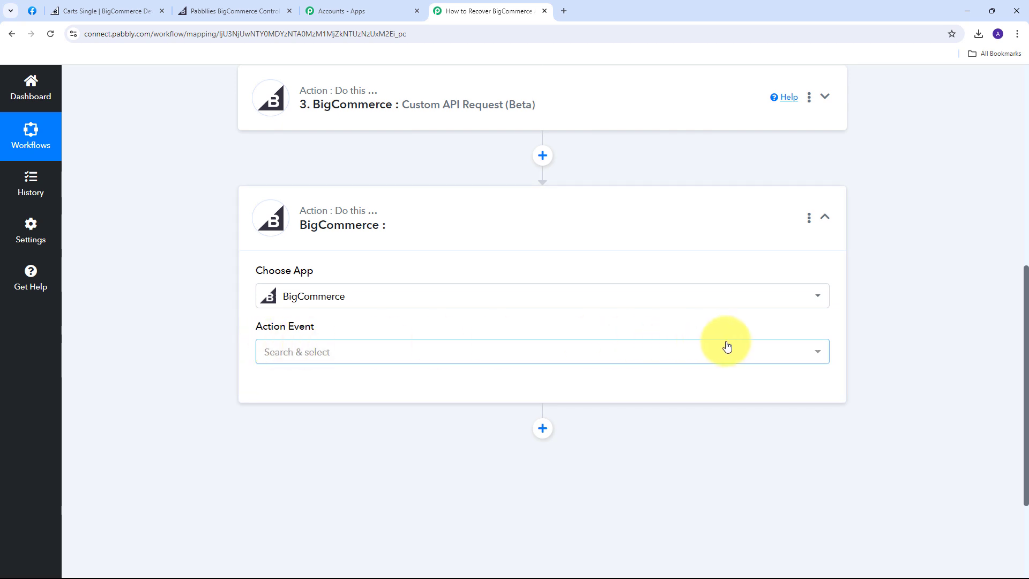
pyautogui.click(494, 367)
pyautogui.click(502, 352)
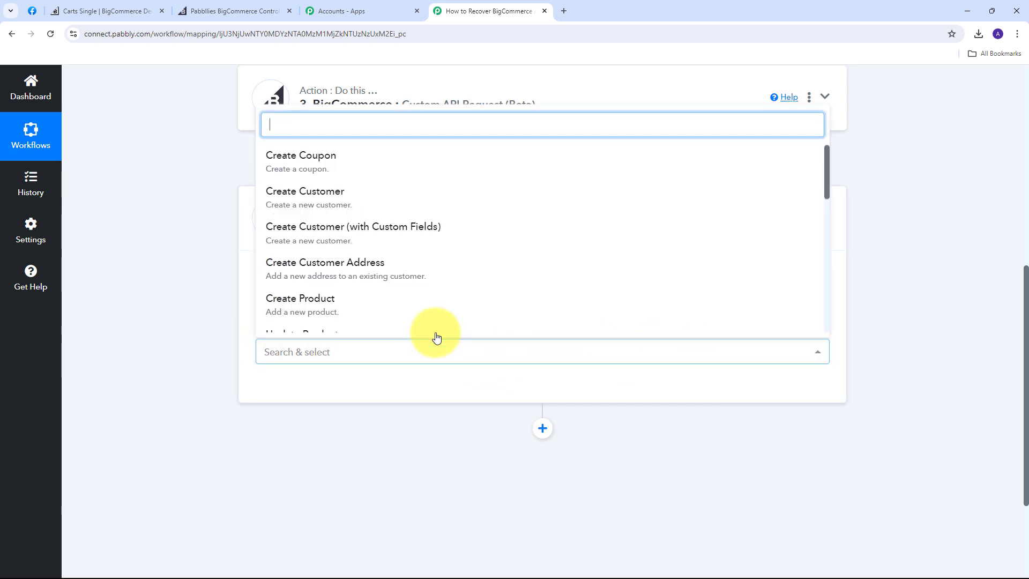
pyautogui.scroll(-4, 375, 187)
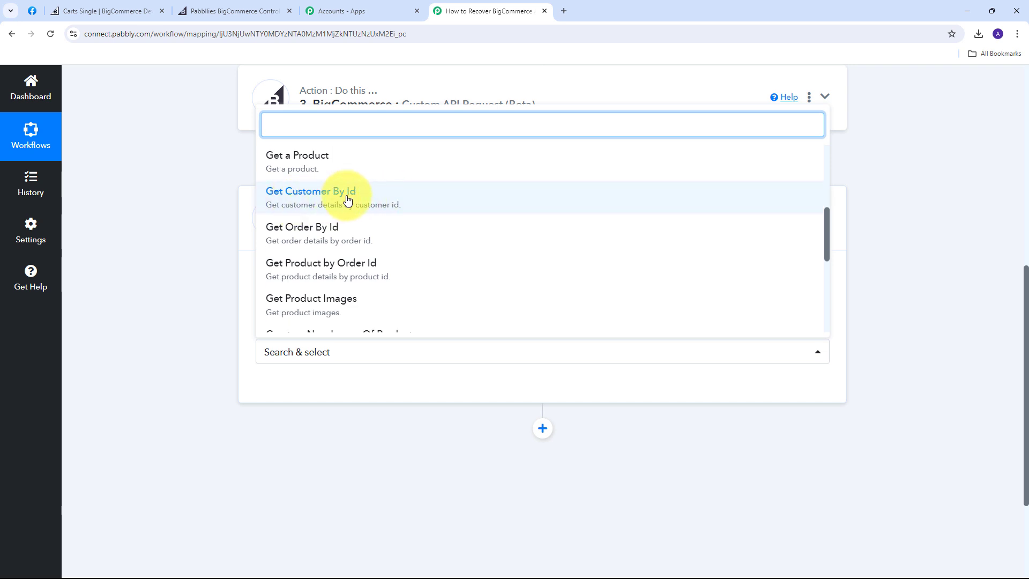
pyautogui.click(347, 200)
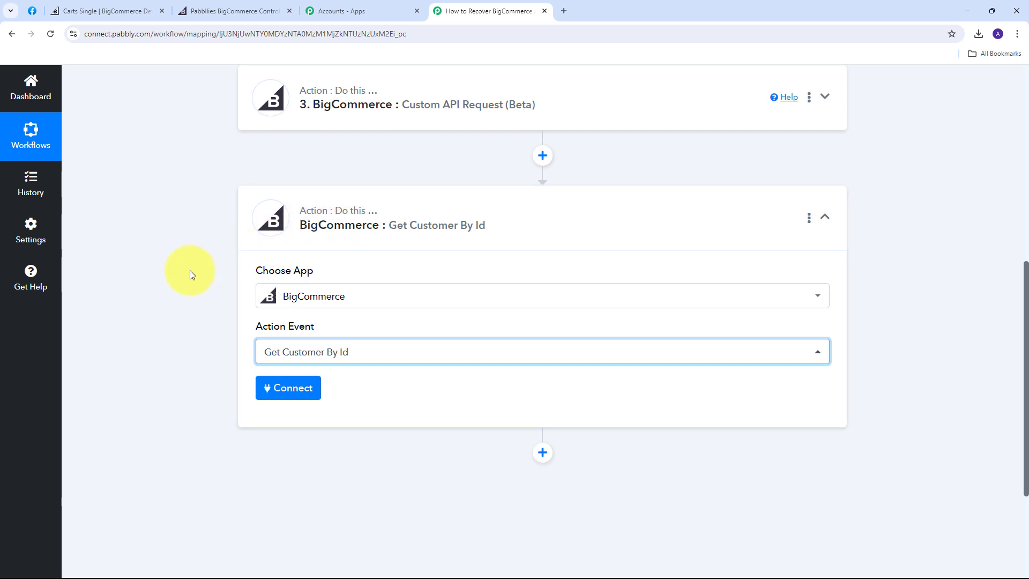
pyautogui.click(293, 388)
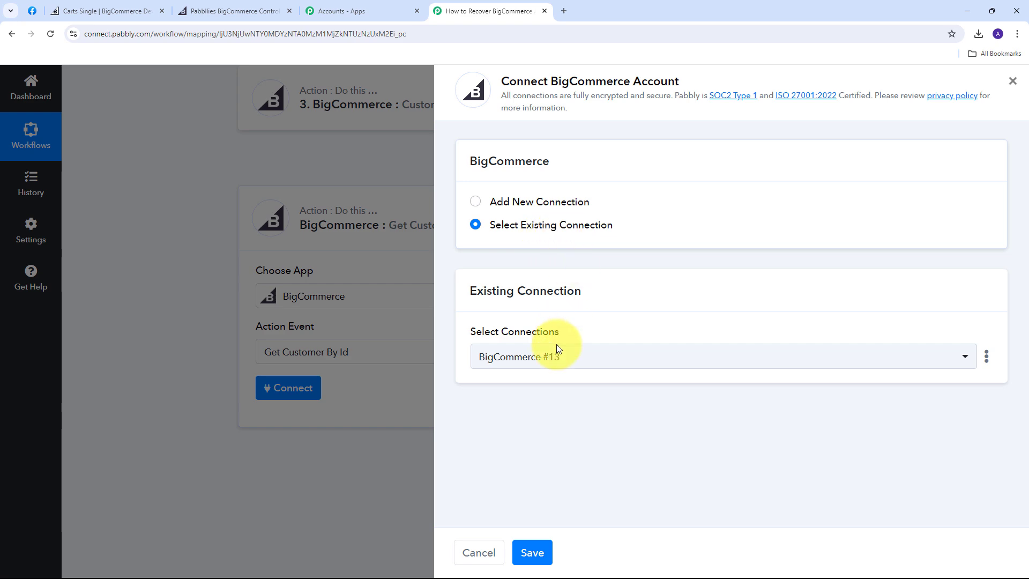
pyautogui.click(530, 550)
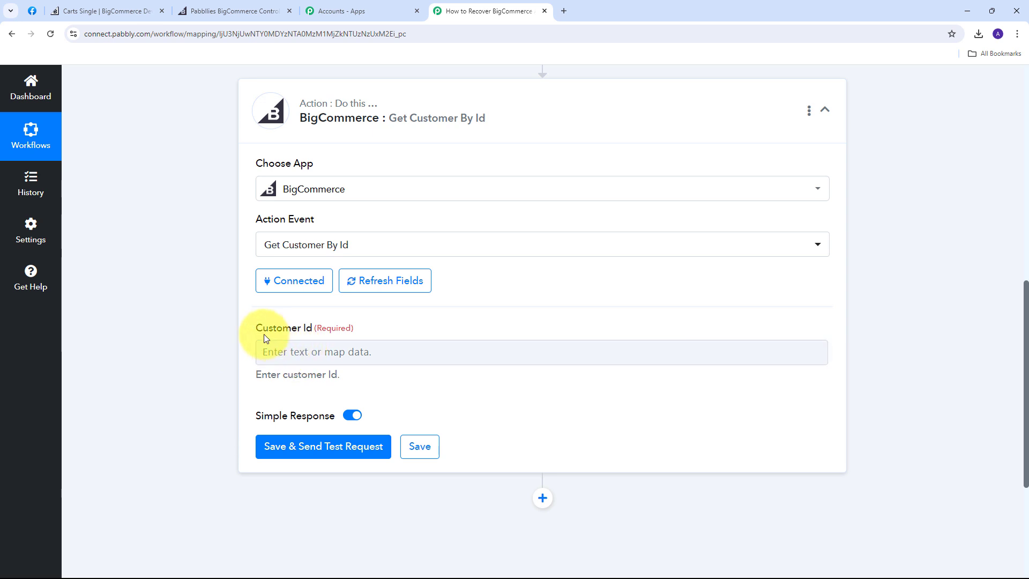
# - Map step 3's Data Customer Id into the Customer Id field
pyautogui.click(322, 352)
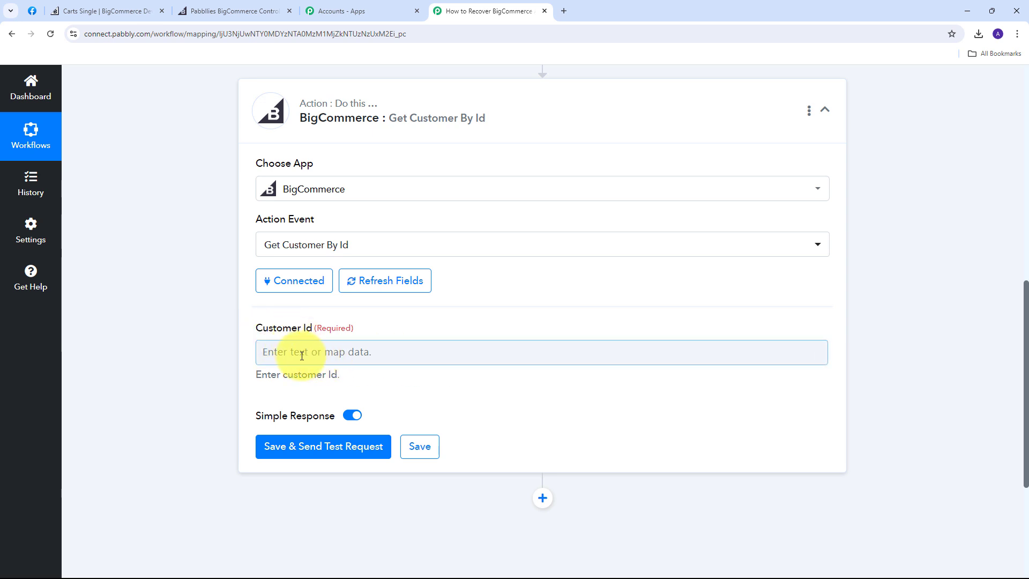
pyautogui.scroll(-1, 503, 390)
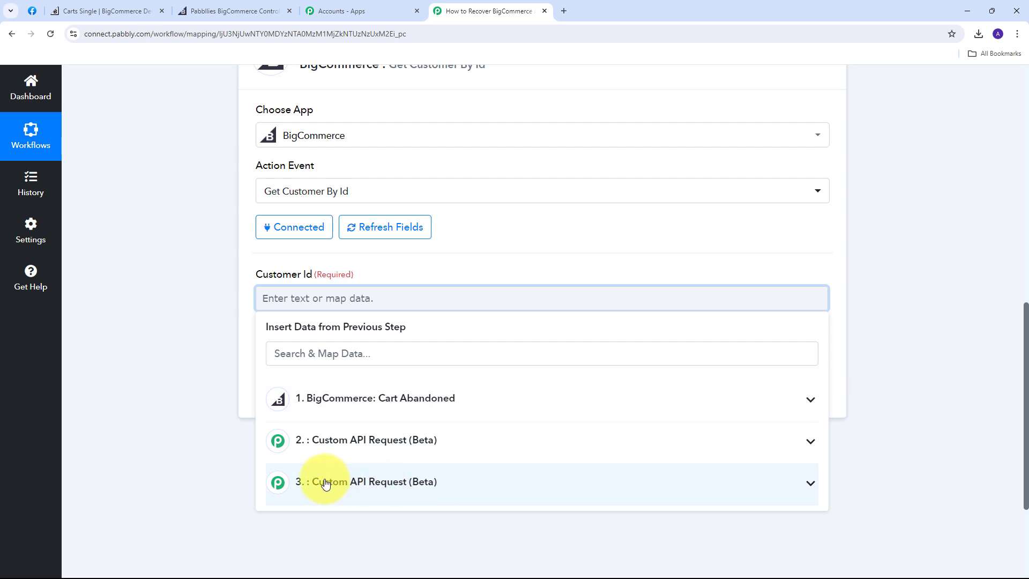
pyautogui.click(459, 482)
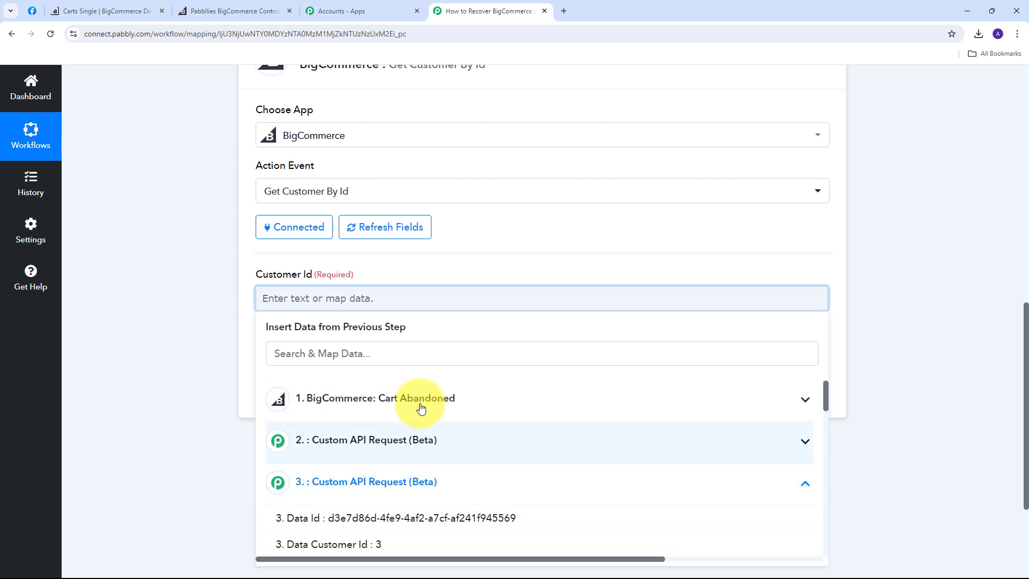
pyautogui.scroll(-3, 421, 408)
pyautogui.scroll(2, 357, 429)
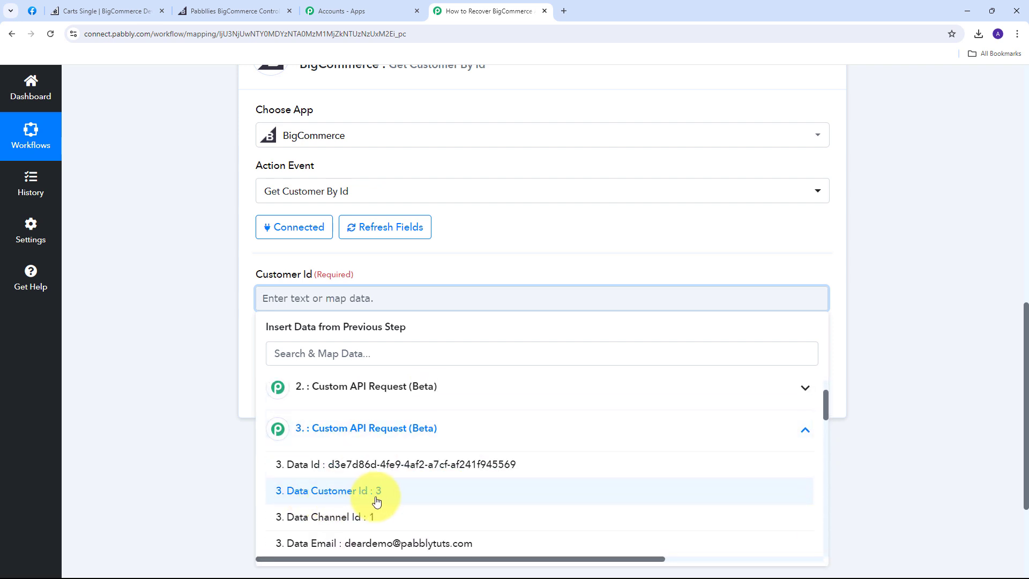
pyautogui.click(380, 493)
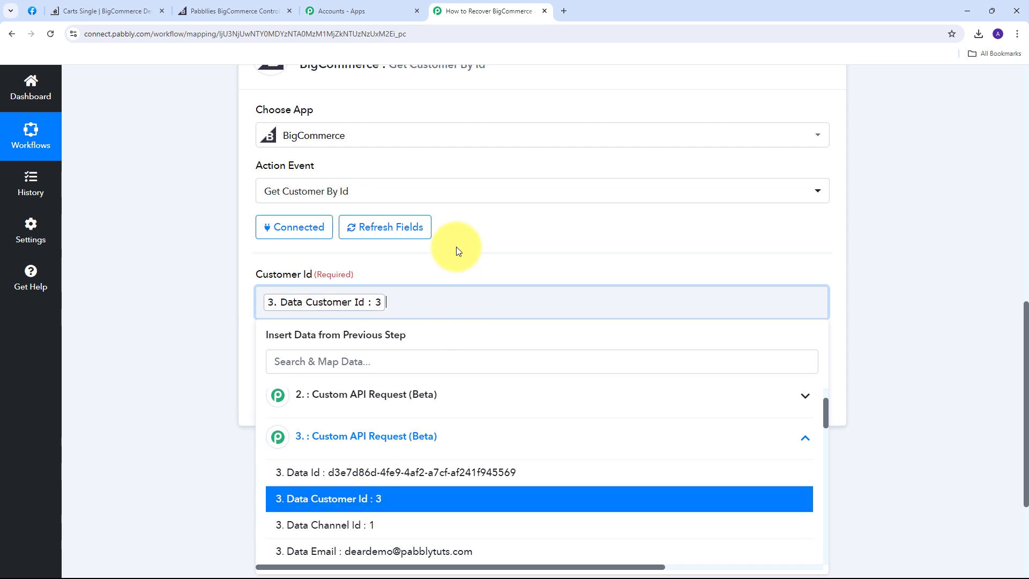
pyautogui.click(455, 246)
pyautogui.scroll(-1, 456, 246)
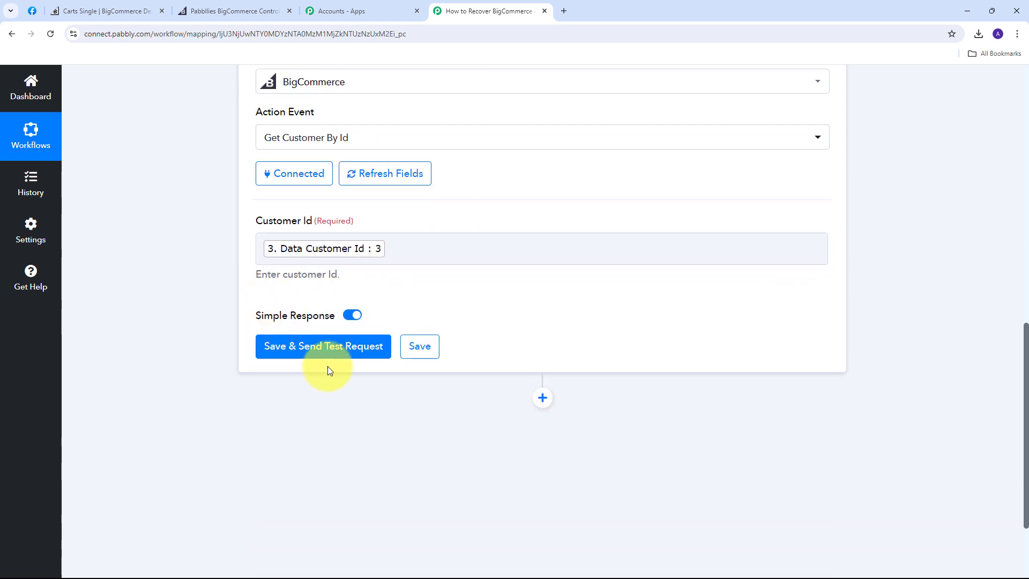
# - Save and test the step, checking the returned first name, last name, e-mail and phone
pyautogui.click(333, 351)
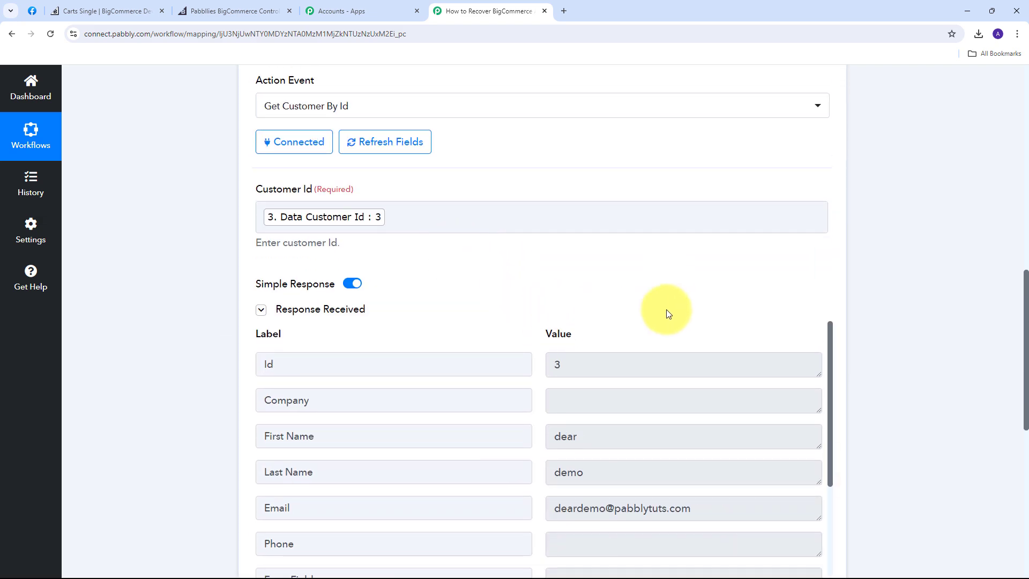
pyautogui.scroll(-6, 701, 275)
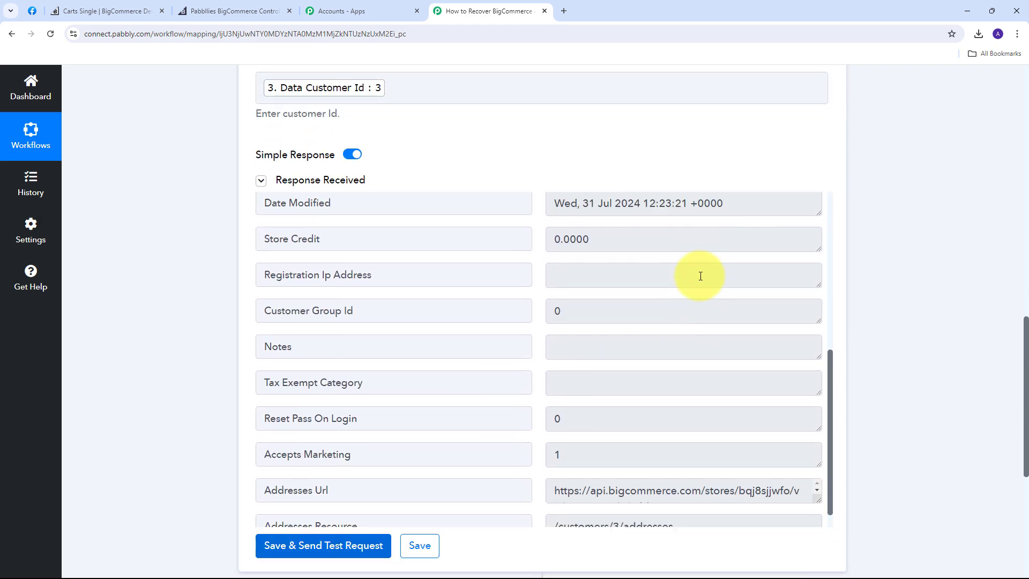
pyautogui.scroll(5, 701, 275)
pyautogui.scroll(1, 700, 276)
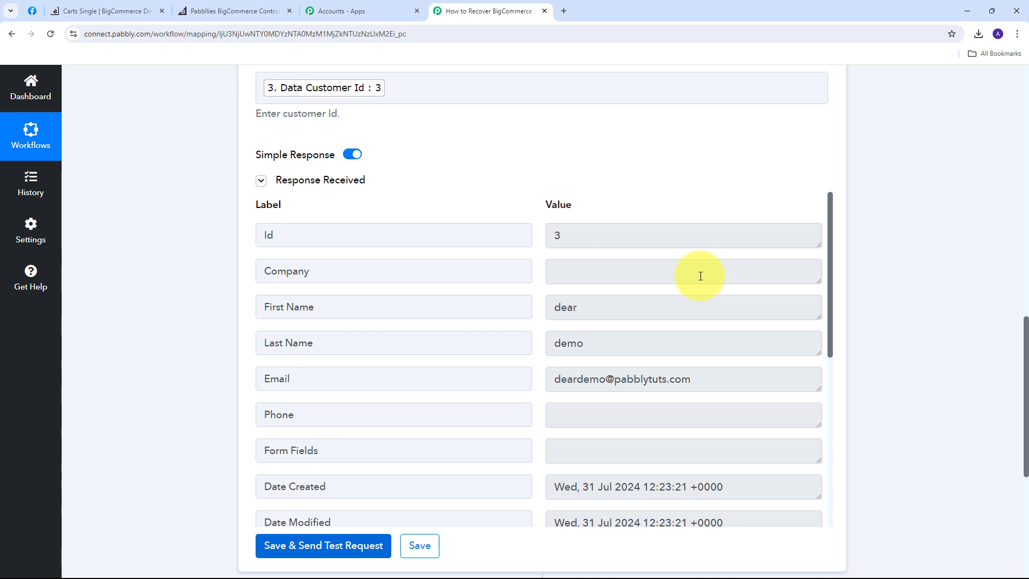
pyautogui.scroll(-1, 700, 276)
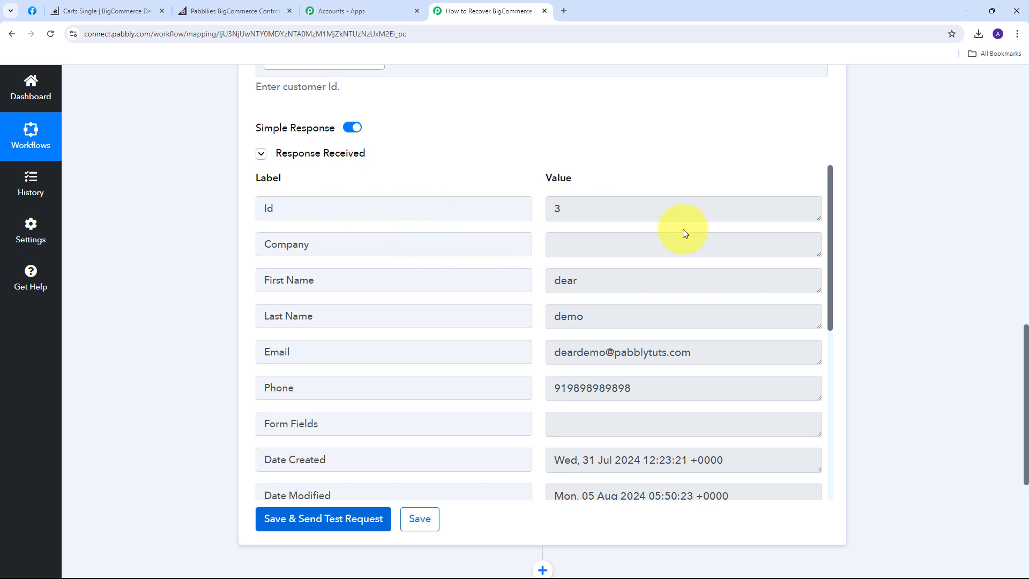
pyautogui.doubleClick(645, 284)
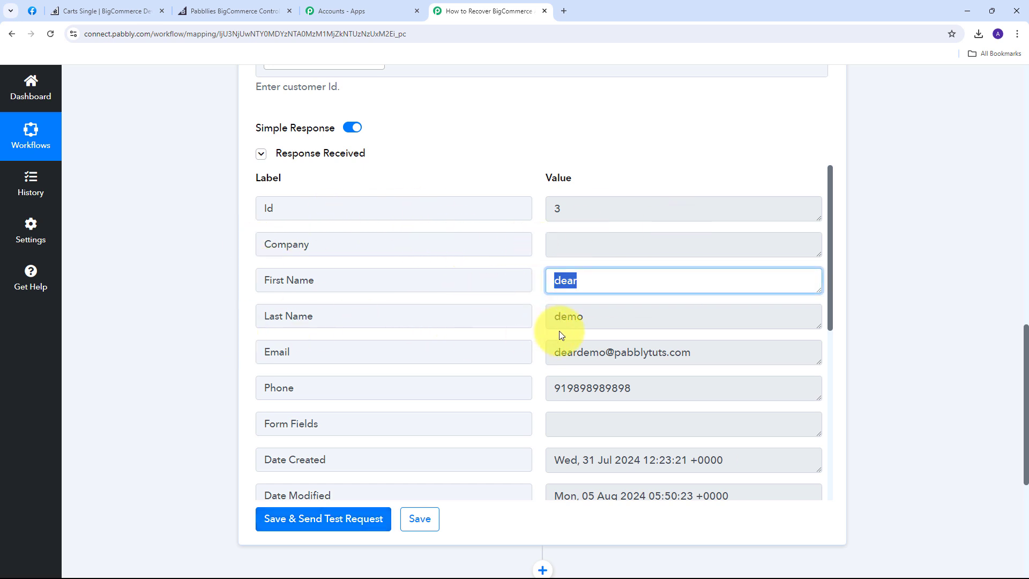
pyautogui.doubleClick(625, 317)
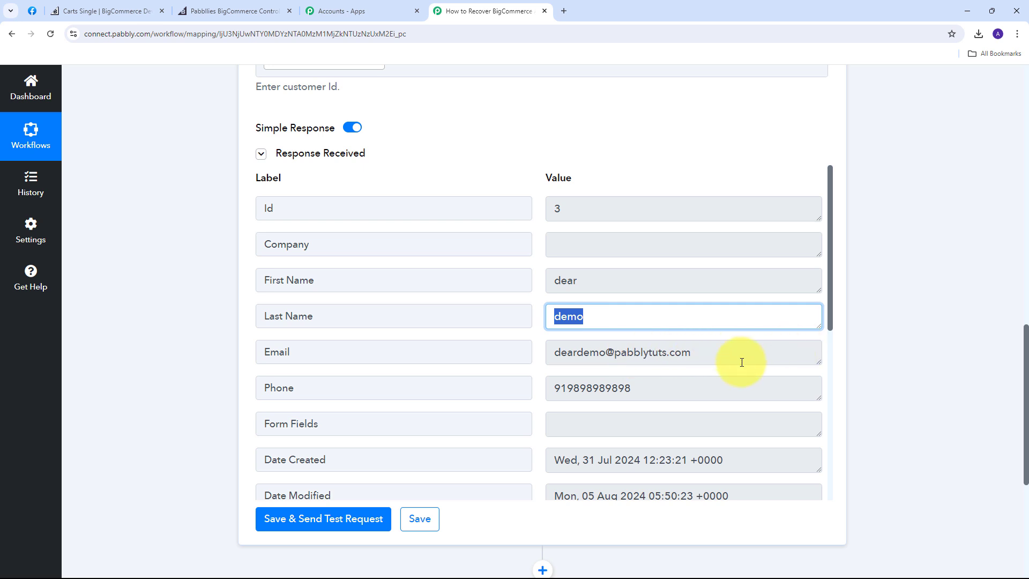
pyautogui.moveTo(742, 359); pyautogui.dragTo(524, 355)
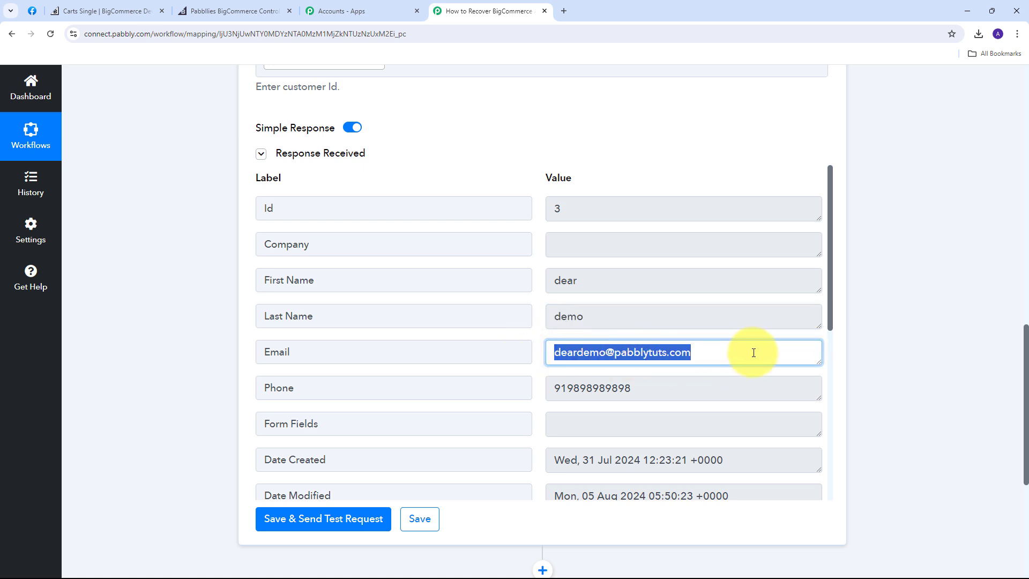
pyautogui.moveTo(693, 395); pyautogui.dragTo(434, 400)
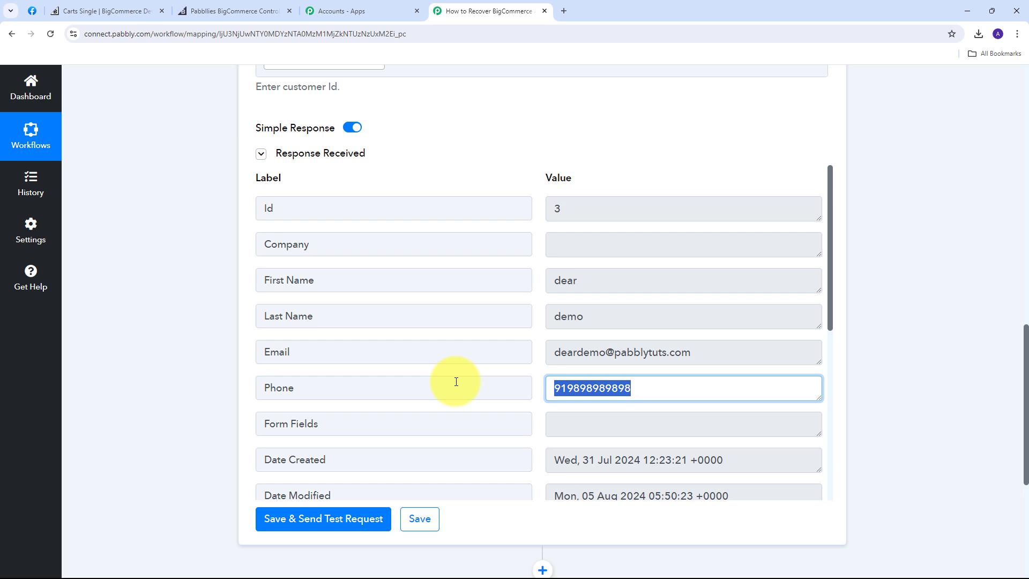
pyautogui.scroll(5, 456, 381)
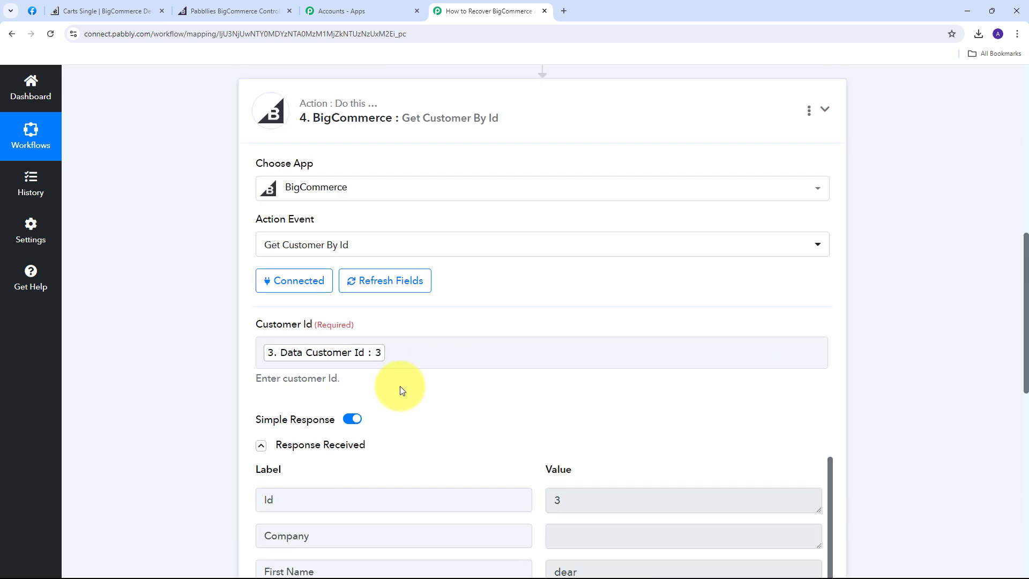
pyautogui.scroll(5, 592, 284)
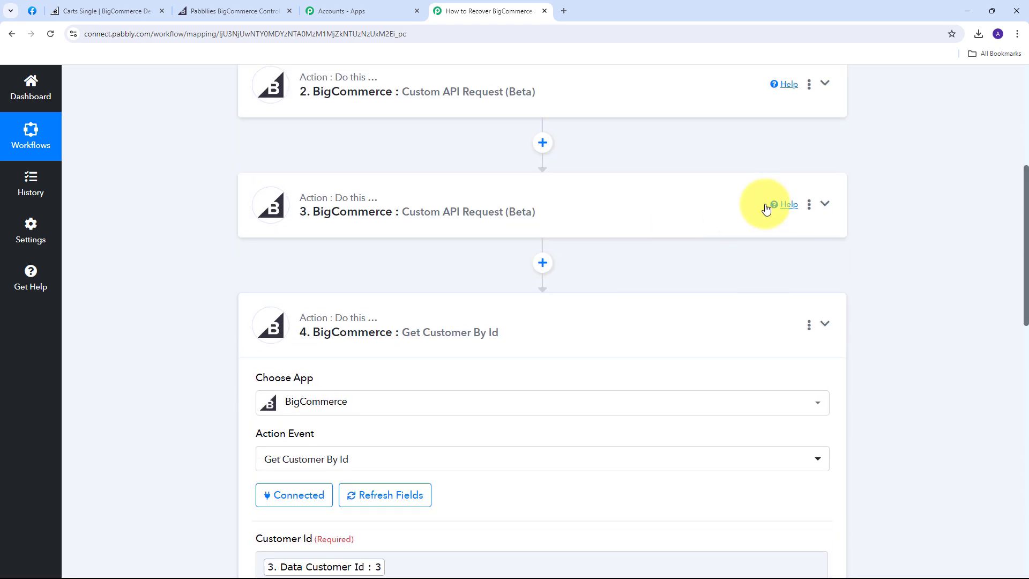
pyautogui.click(824, 203)
pyautogui.scroll(-6, 594, 262)
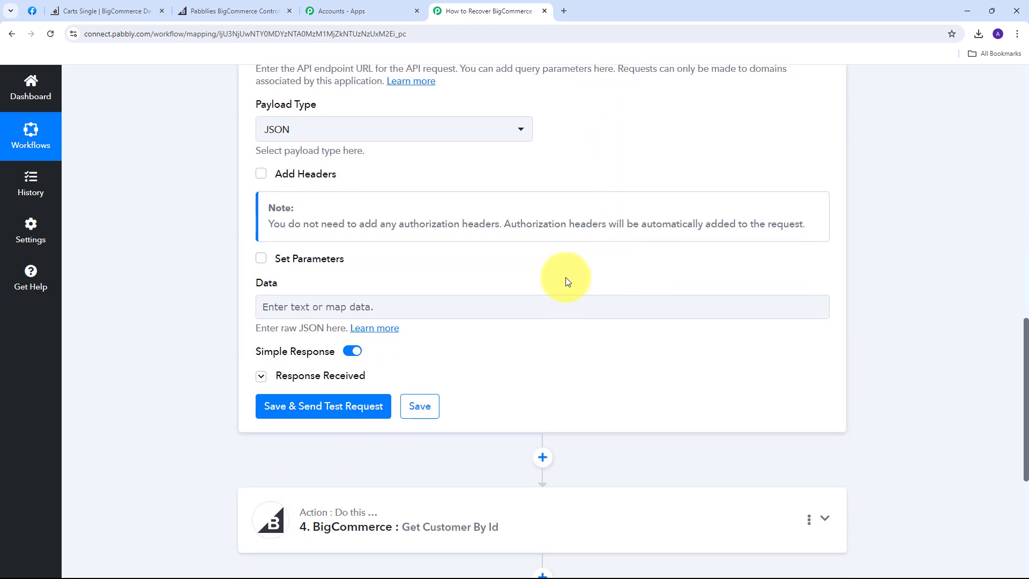
pyautogui.click(278, 375)
pyautogui.scroll(-2, 740, 317)
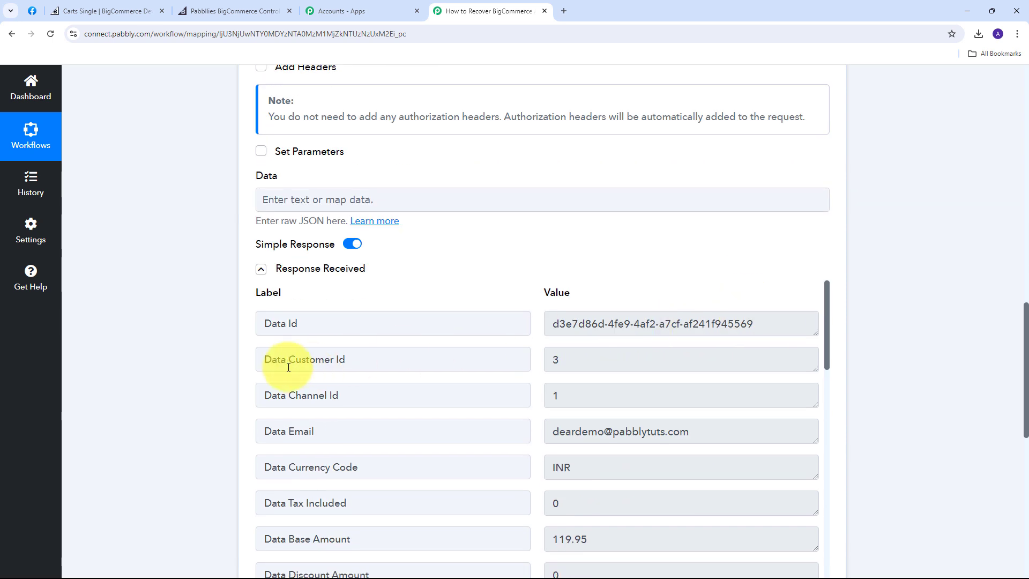
pyautogui.doubleClick(574, 358)
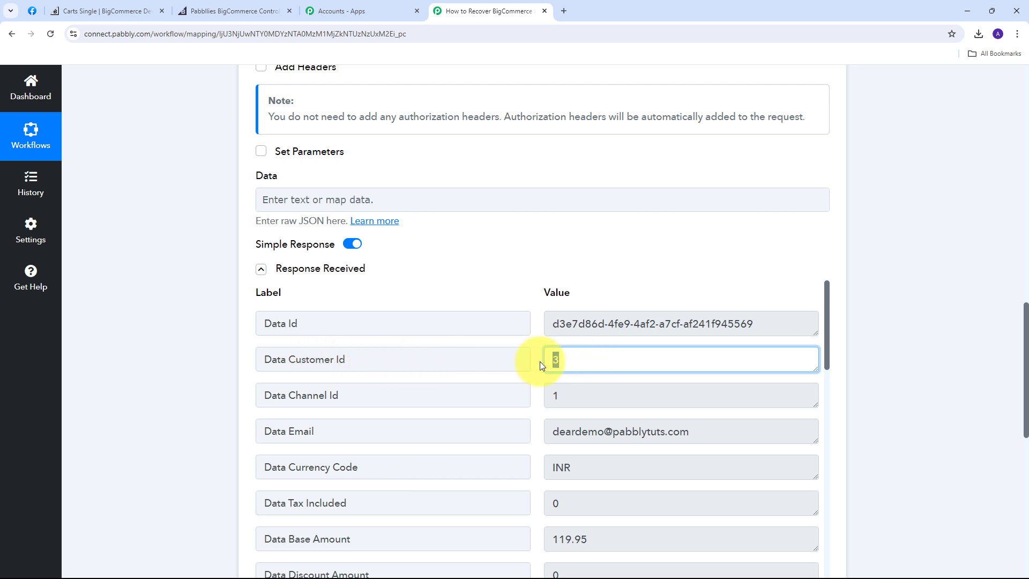
pyautogui.scroll(-5, 539, 361)
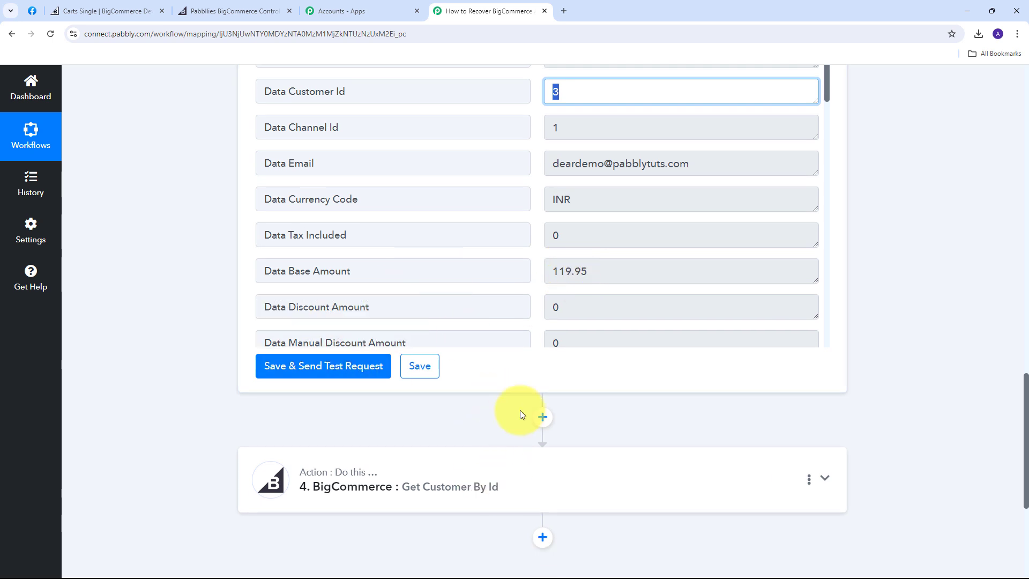
pyautogui.scroll(2, 671, 375)
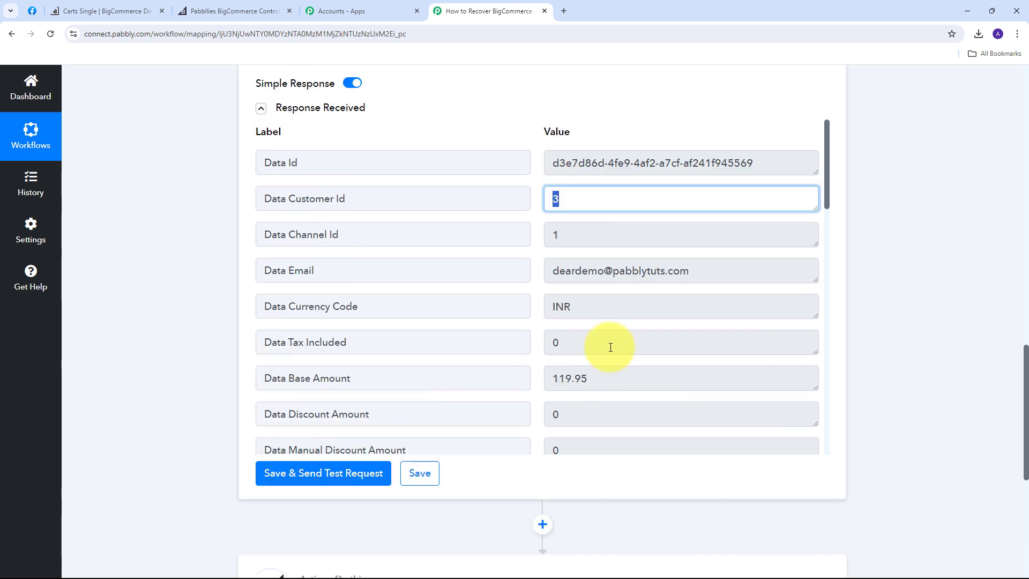
pyautogui.scroll(-1, 808, 301)
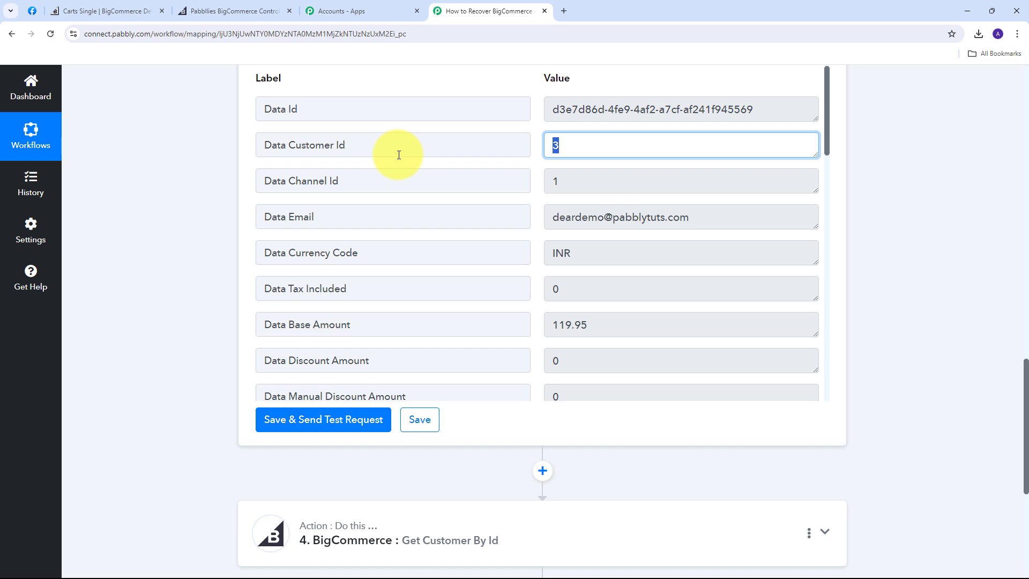
pyautogui.scroll(-1, 399, 155)
pyautogui.scroll(-3, 881, 229)
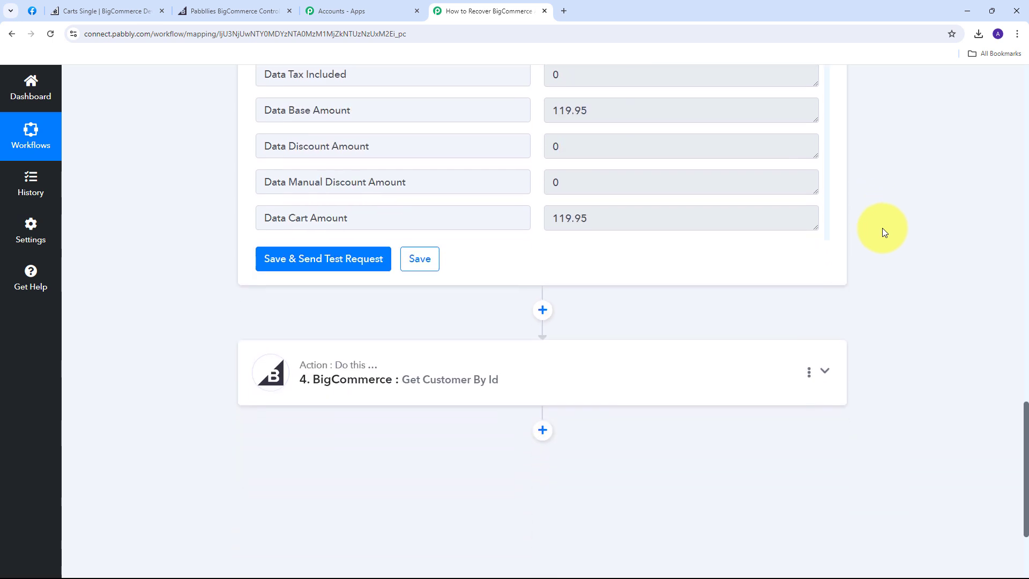
# - Insert a Filter (Pabbly) step with the Filter Values action event before Get Customer By Id
pyautogui.click(542, 310)
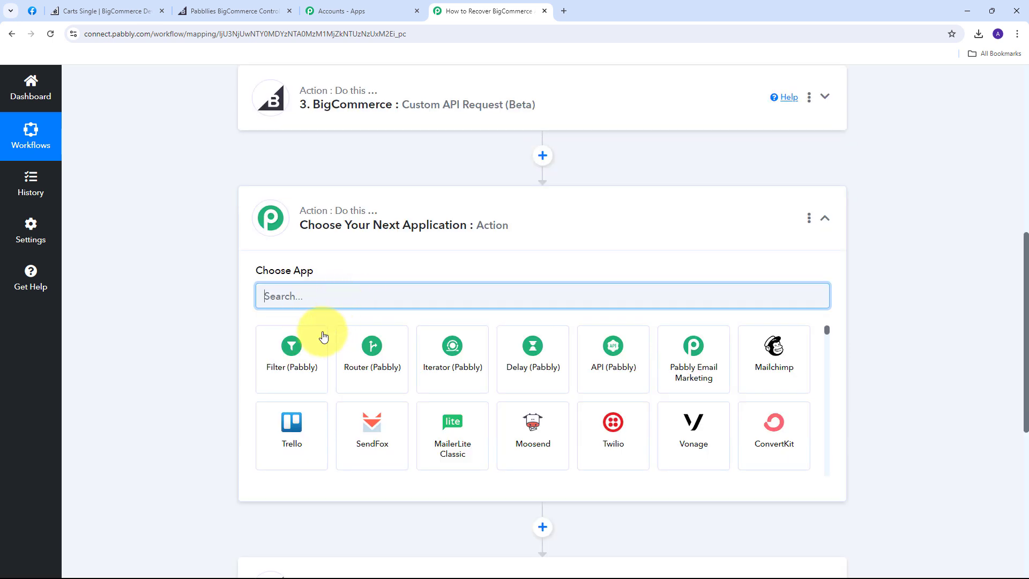
pyautogui.click(296, 357)
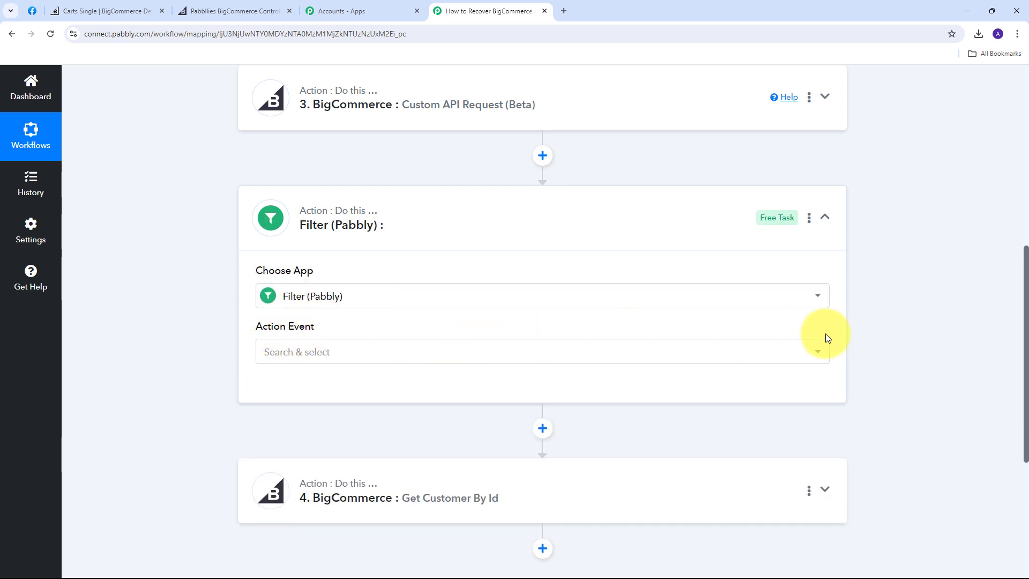
pyautogui.click(633, 353)
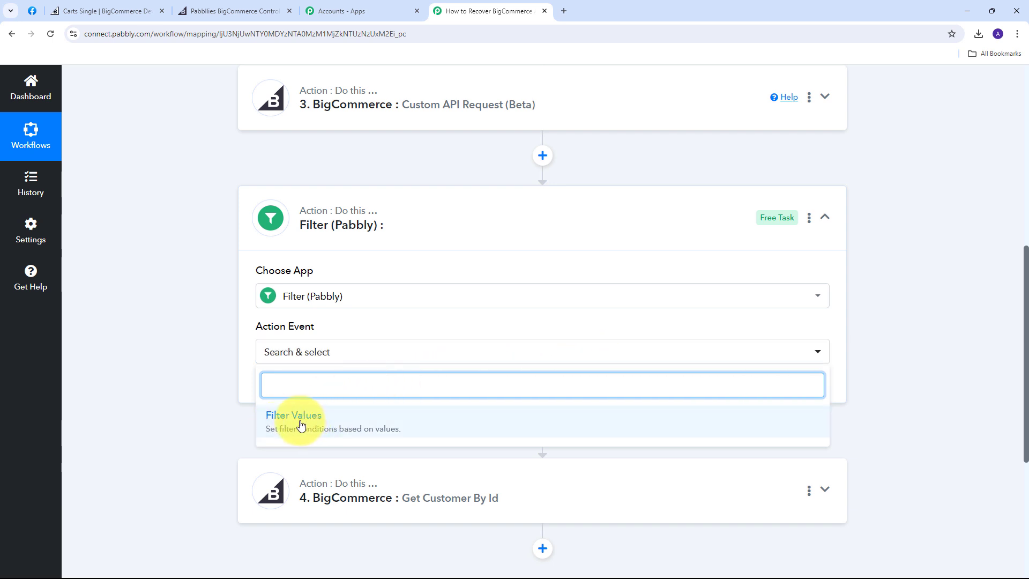
pyautogui.click(300, 425)
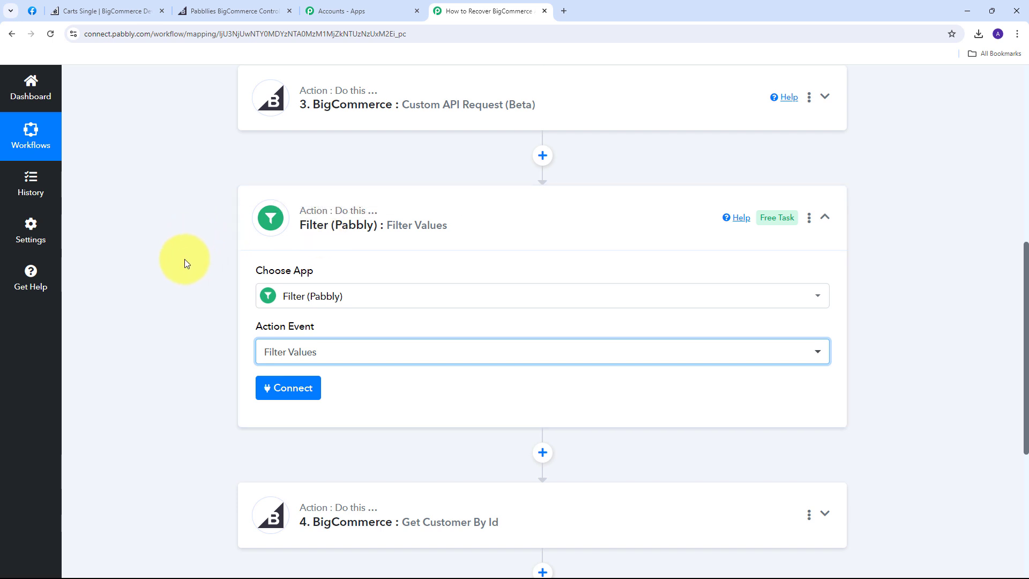
pyautogui.click(292, 388)
# - Choose step 3's Data Customer Id as the field to filter on
pyautogui.scroll(-3, 505, 277)
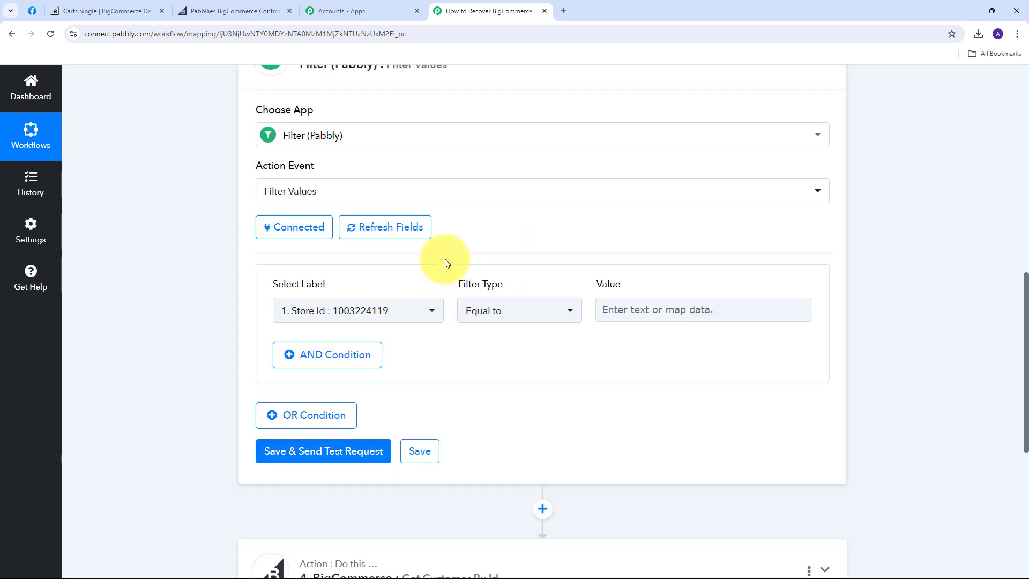
pyautogui.moveTo(327, 269)
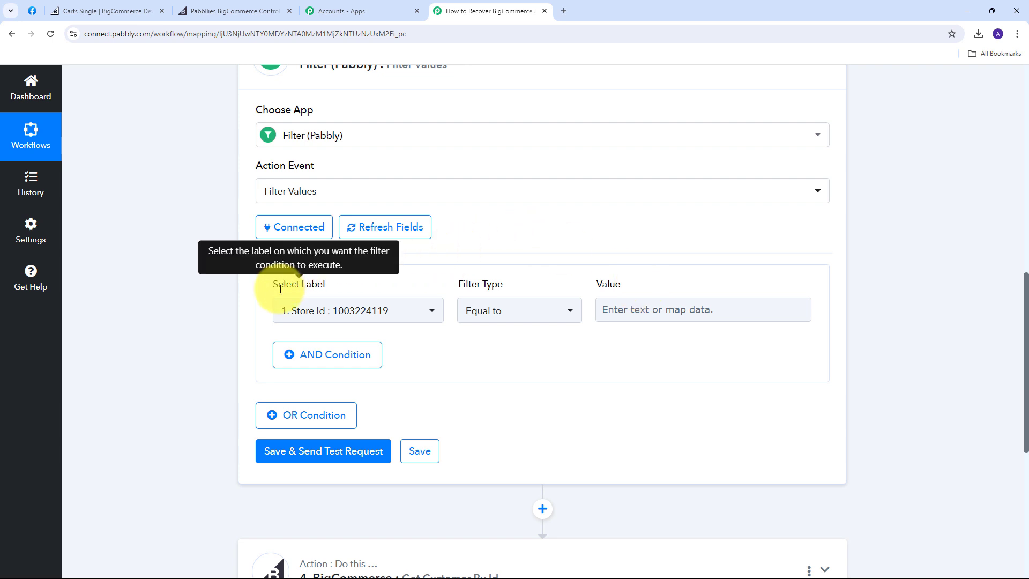
pyautogui.click(418, 318)
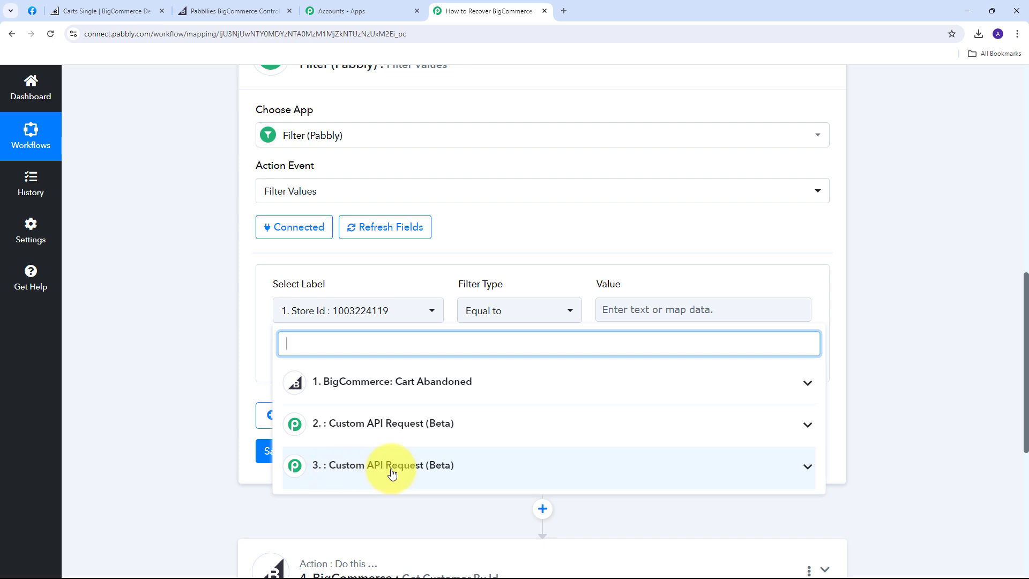
pyautogui.click(449, 468)
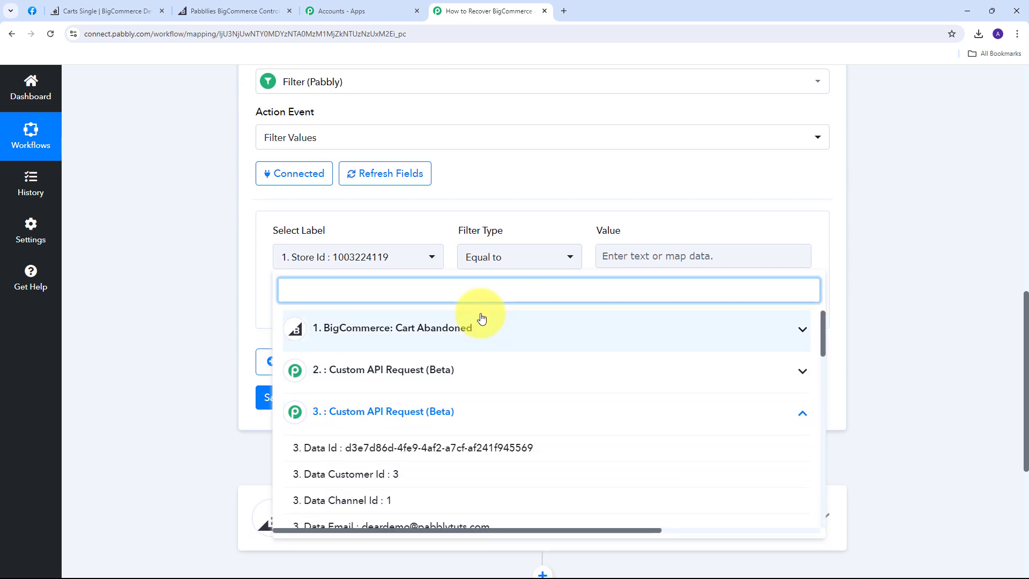
pyautogui.scroll(-1, 434, 397)
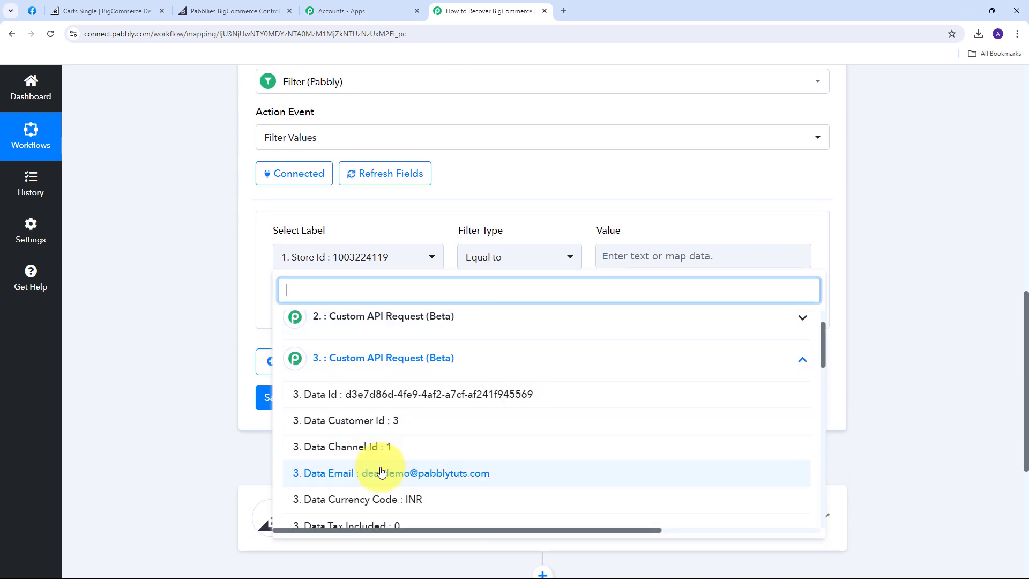
pyautogui.click(369, 425)
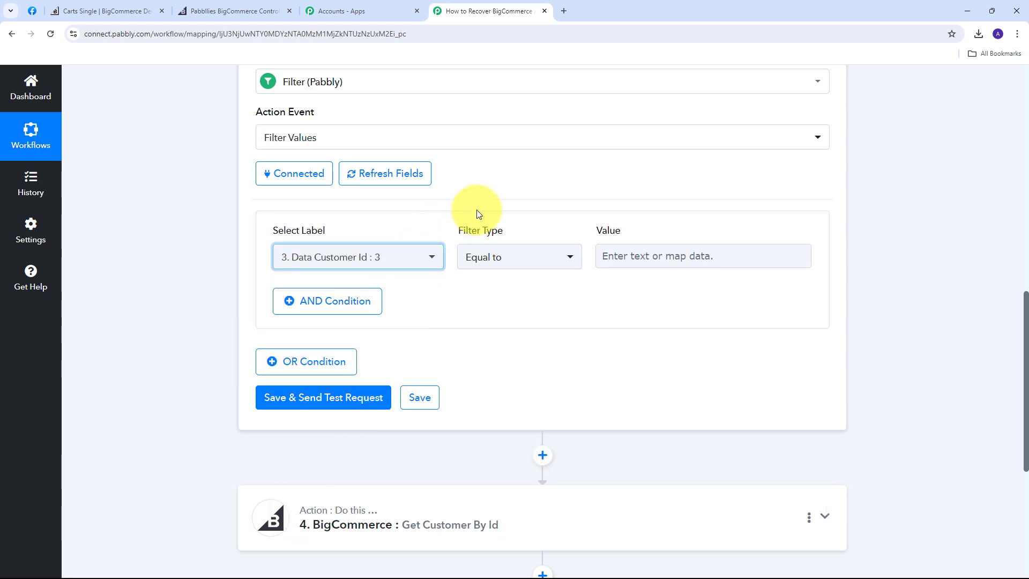
# - Set the filter comparison to 'Does not equal to' with the value 0
pyautogui.click(566, 261)
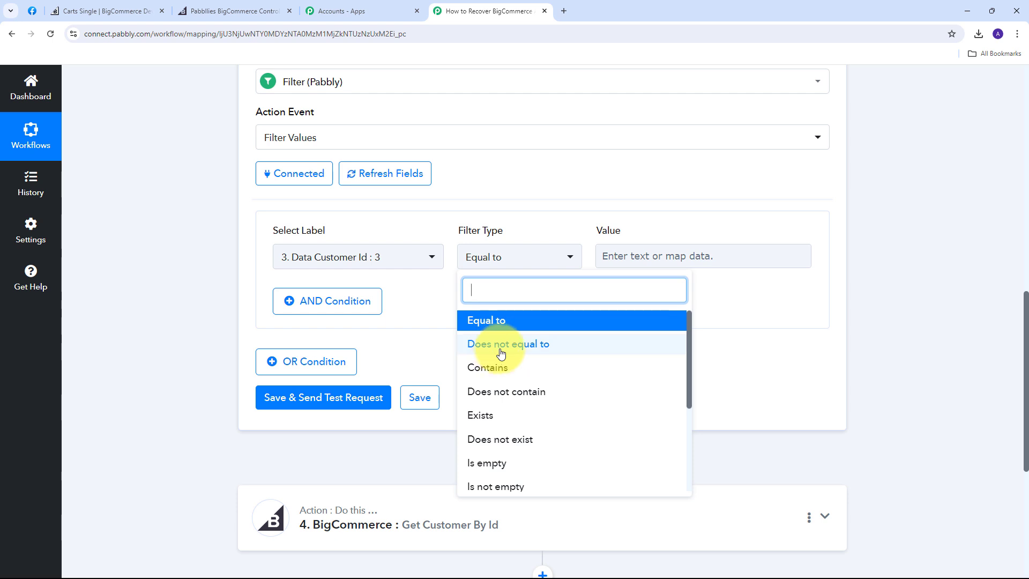
pyautogui.click(518, 350)
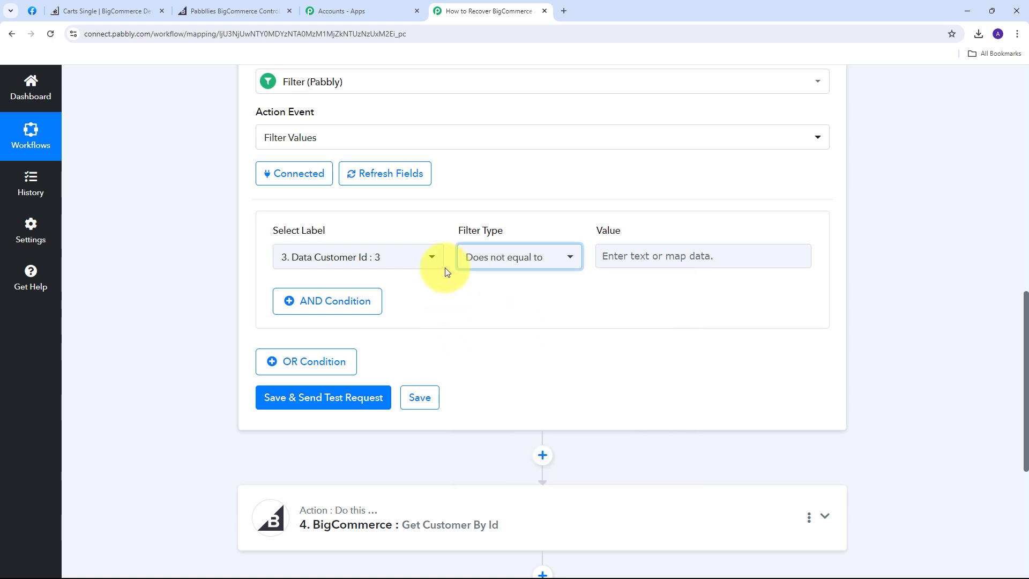
pyautogui.click(616, 256)
pyautogui.write('0')
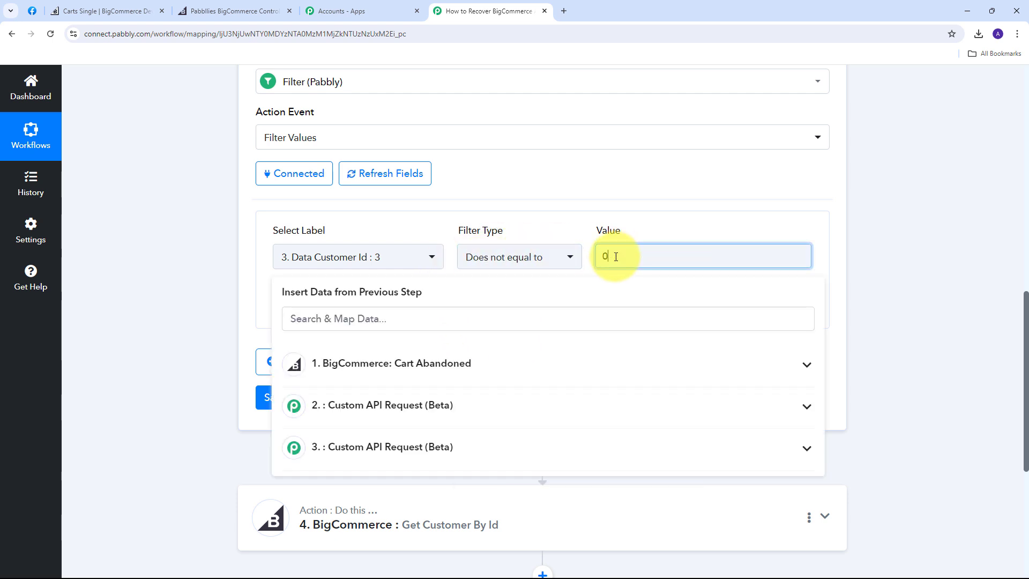
pyautogui.click(583, 218)
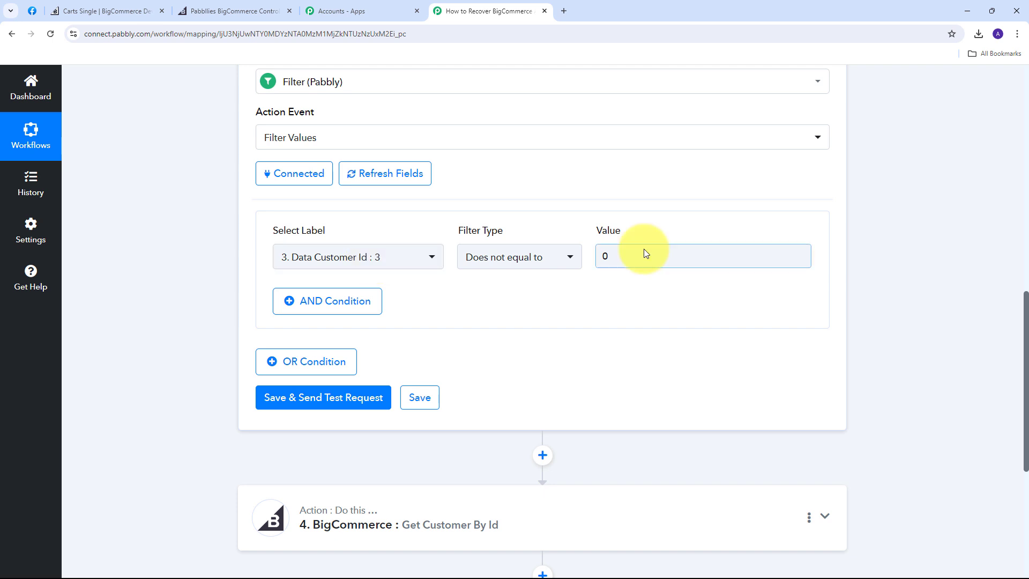
pyautogui.click(618, 256)
pyautogui.click(590, 259)
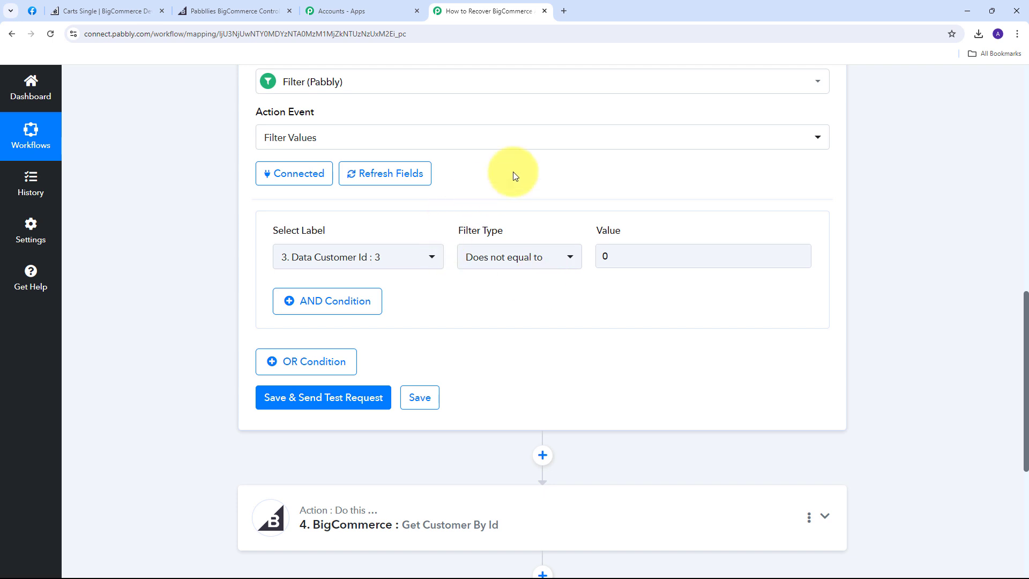
pyautogui.scroll(-2, 557, 268)
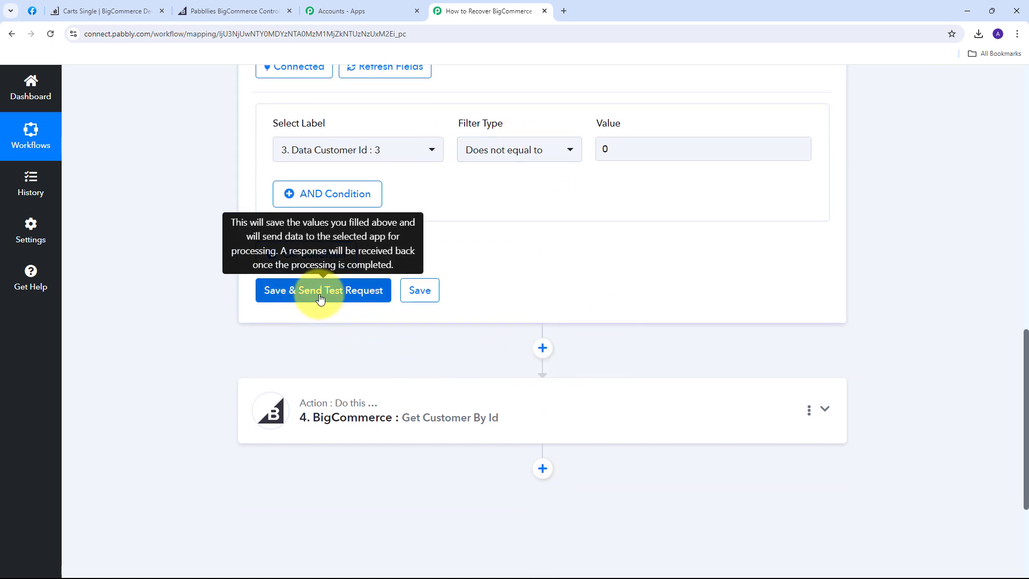
# - Save and test the filter, confirming the success status and 'Condition is true' message
pyautogui.click(338, 290)
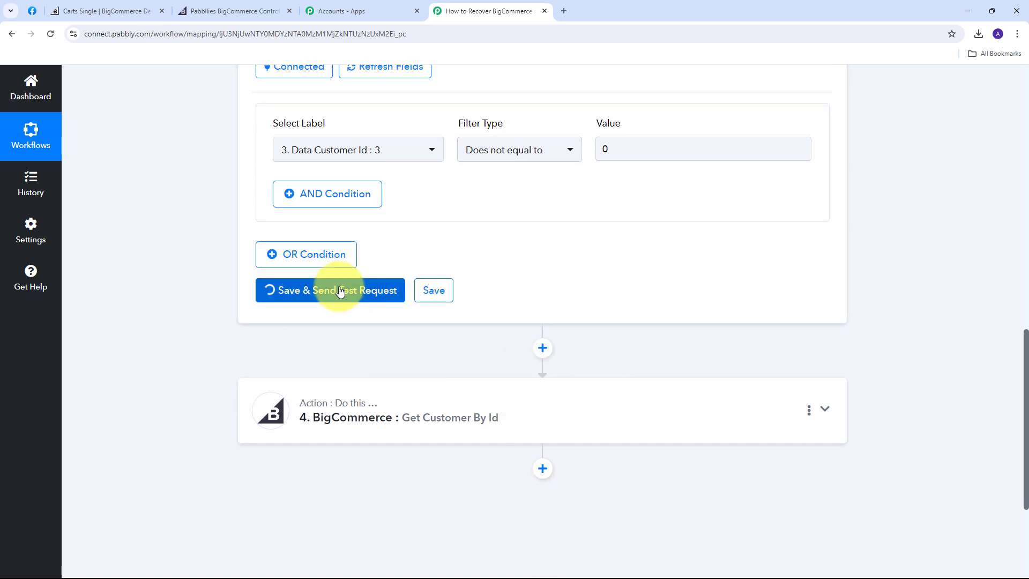
pyautogui.scroll(-1, 610, 285)
pyautogui.moveTo(610, 284); pyautogui.dragTo(455, 284)
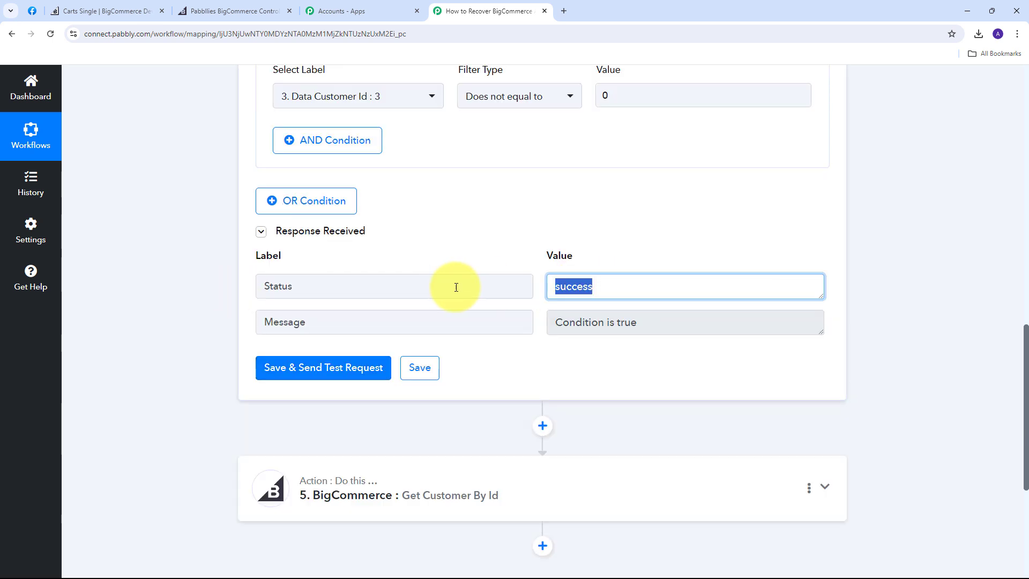
pyautogui.moveTo(654, 319); pyautogui.dragTo(532, 333)
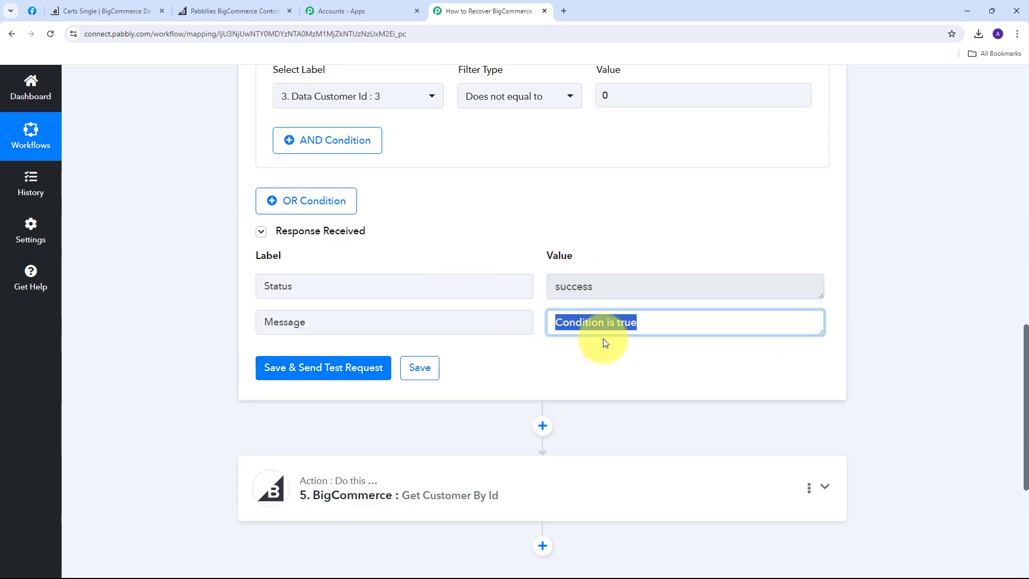
pyautogui.scroll(2, 558, 341)
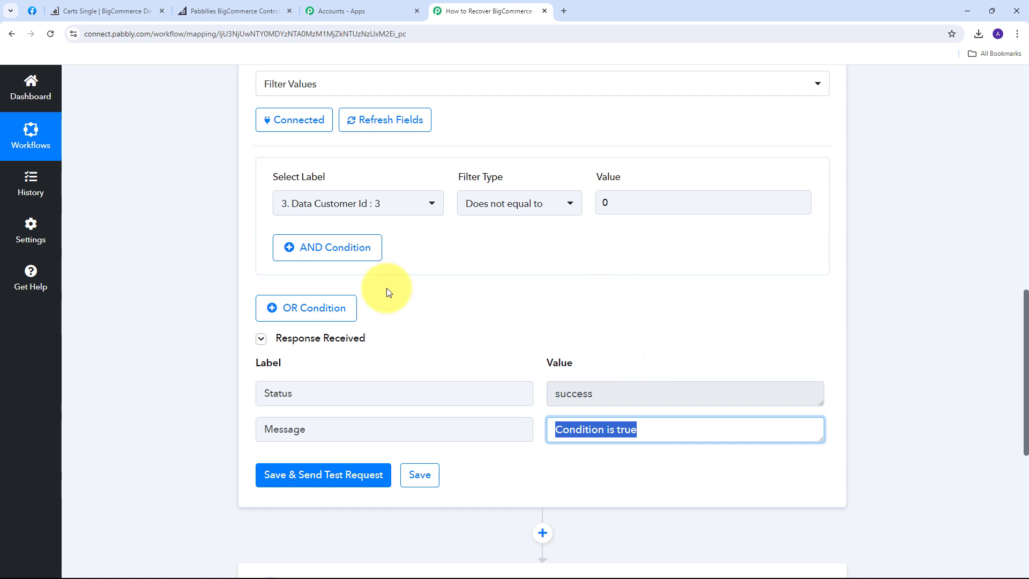
pyautogui.scroll(-4, 509, 309)
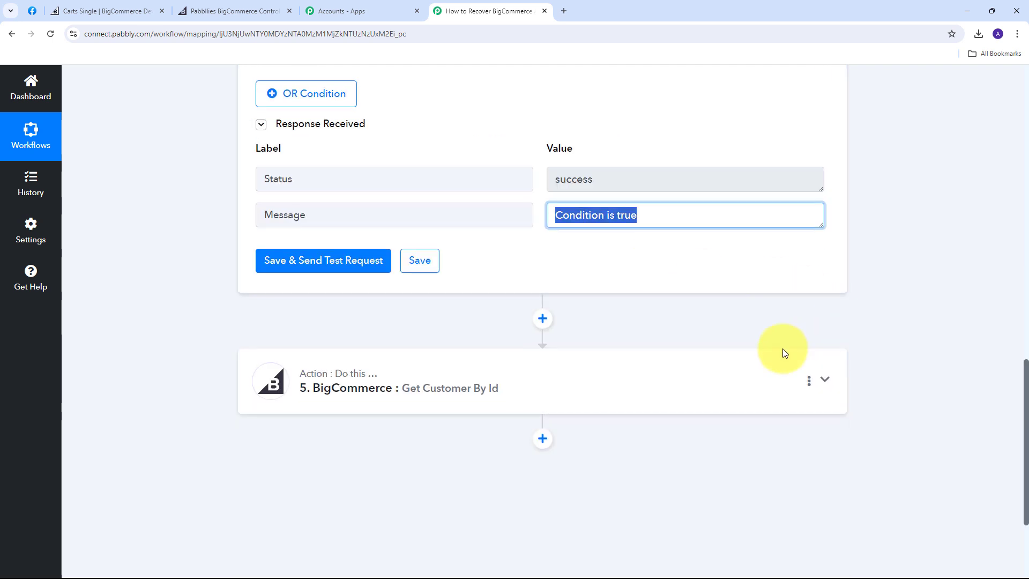
# - Expand the Get Customer By Id step, now step 5, and review its settings
pyautogui.click(740, 389)
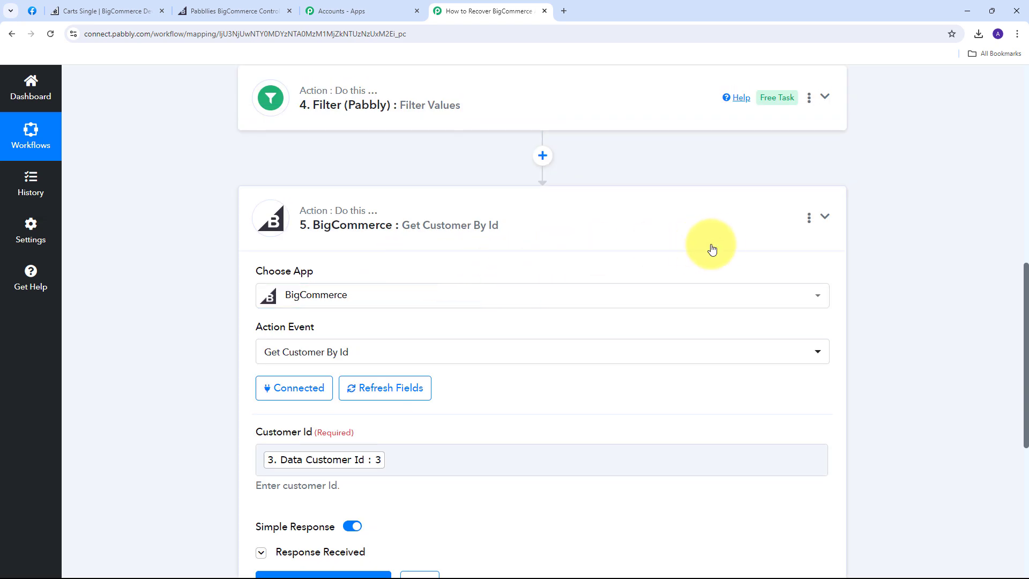
pyautogui.scroll(-2, 715, 247)
pyautogui.scroll(-2, 471, 371)
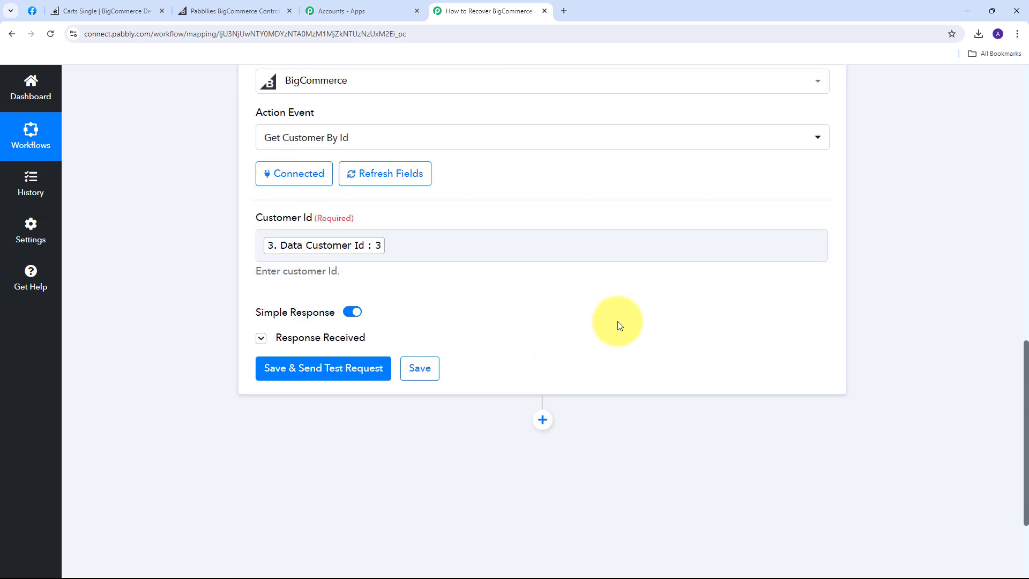
pyautogui.scroll(2, 375, 262)
pyautogui.scroll(-1, 584, 335)
pyautogui.scroll(-1, 584, 336)
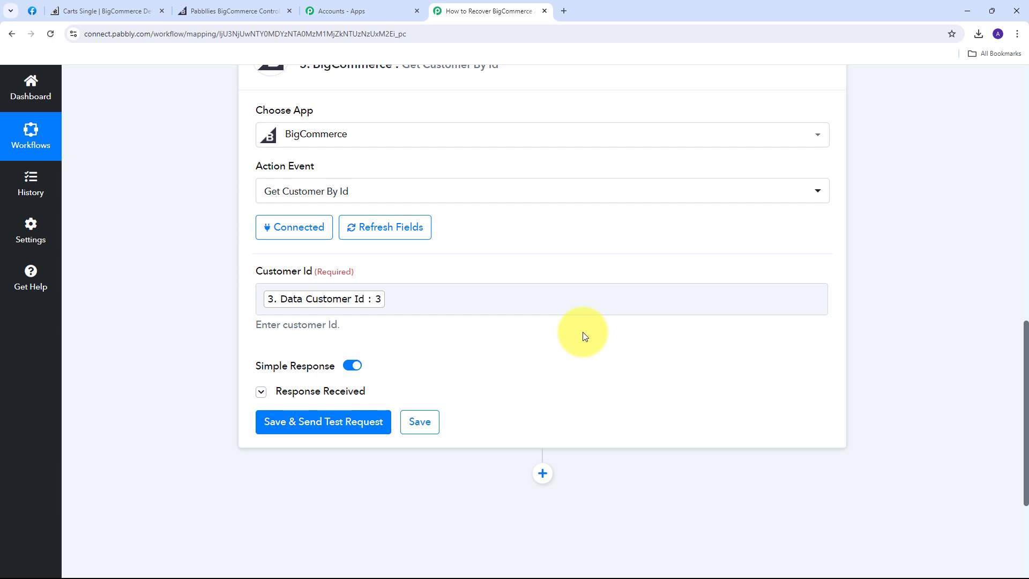
pyautogui.scroll(-2, 921, 276)
pyautogui.scroll(-3, 918, 276)
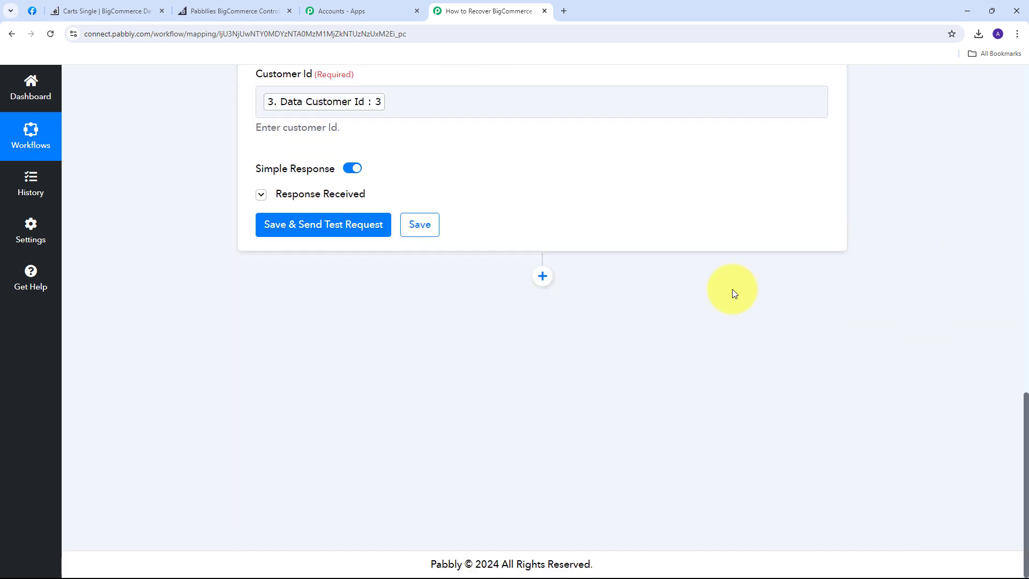
# - Add a WhatsApp Cloud API step with the Send Template Message action event after Get Customer By Id
pyautogui.click(544, 279)
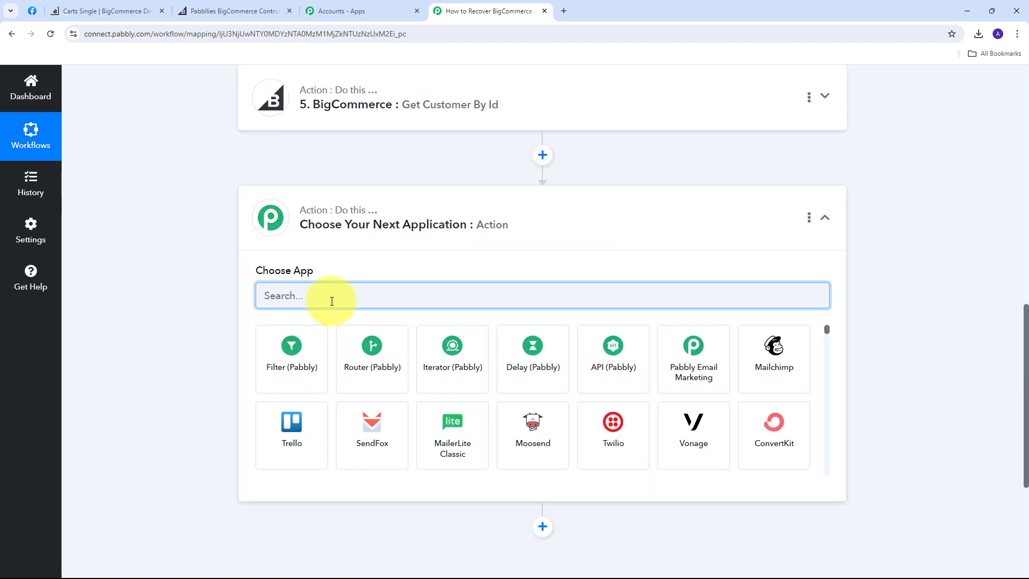
pyautogui.write('Wha')
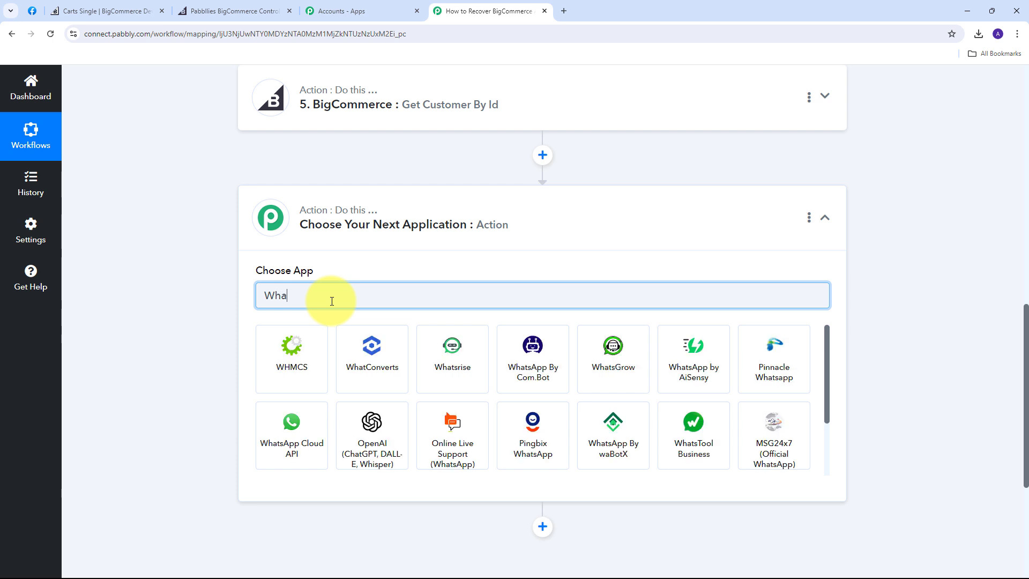
pyautogui.write('tsApp')
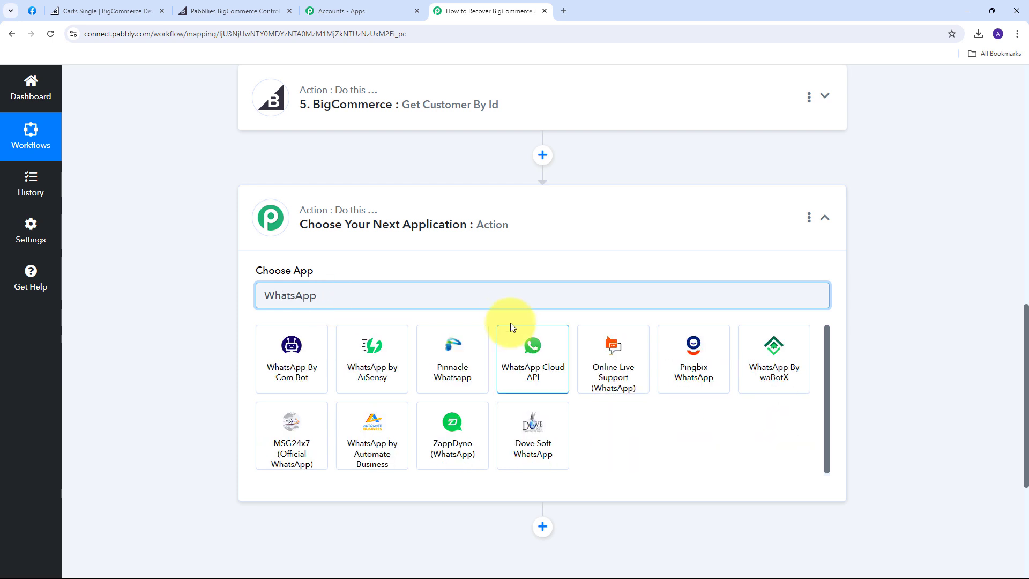
pyautogui.click(531, 357)
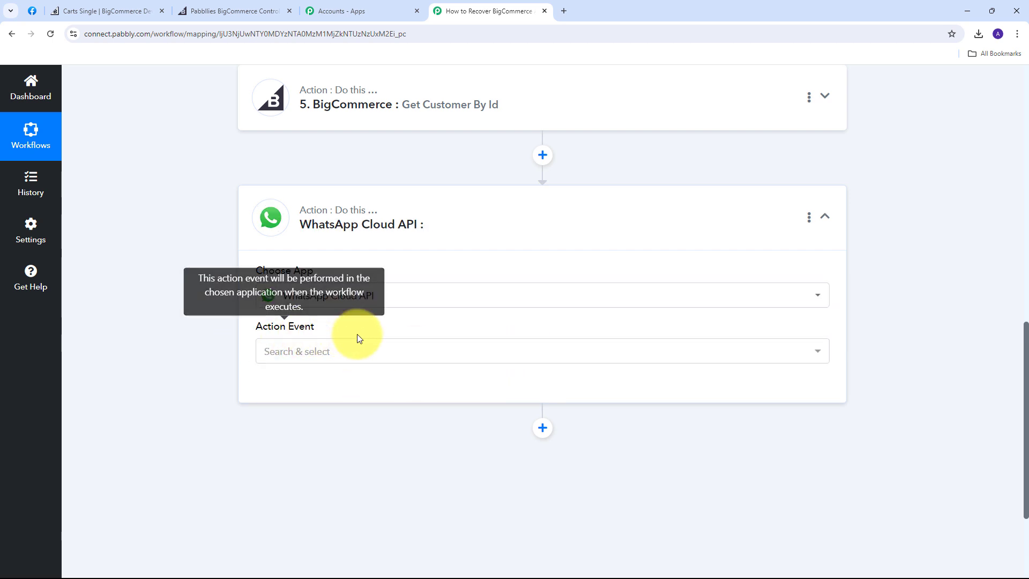
pyautogui.click(648, 350)
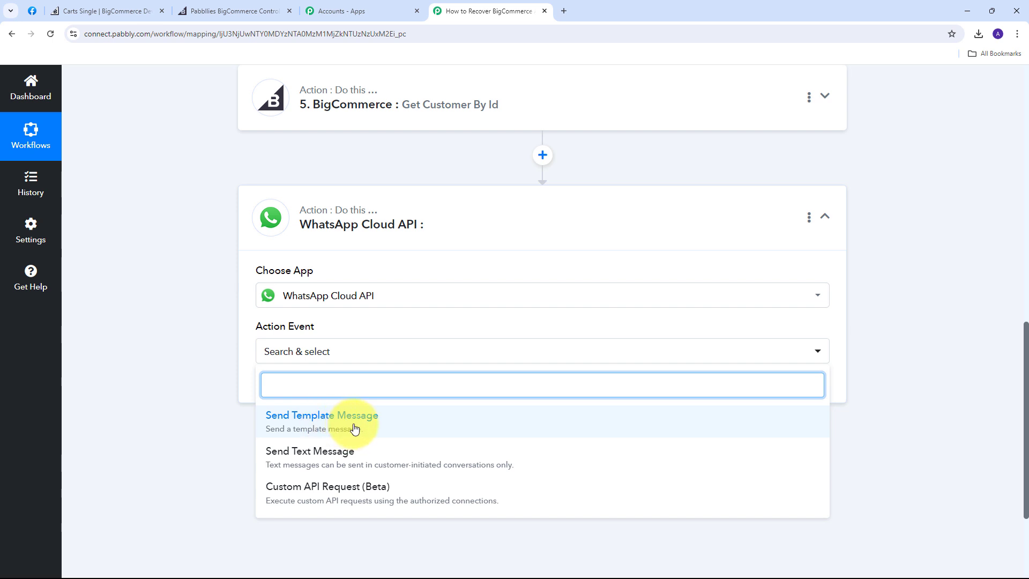
pyautogui.click(355, 427)
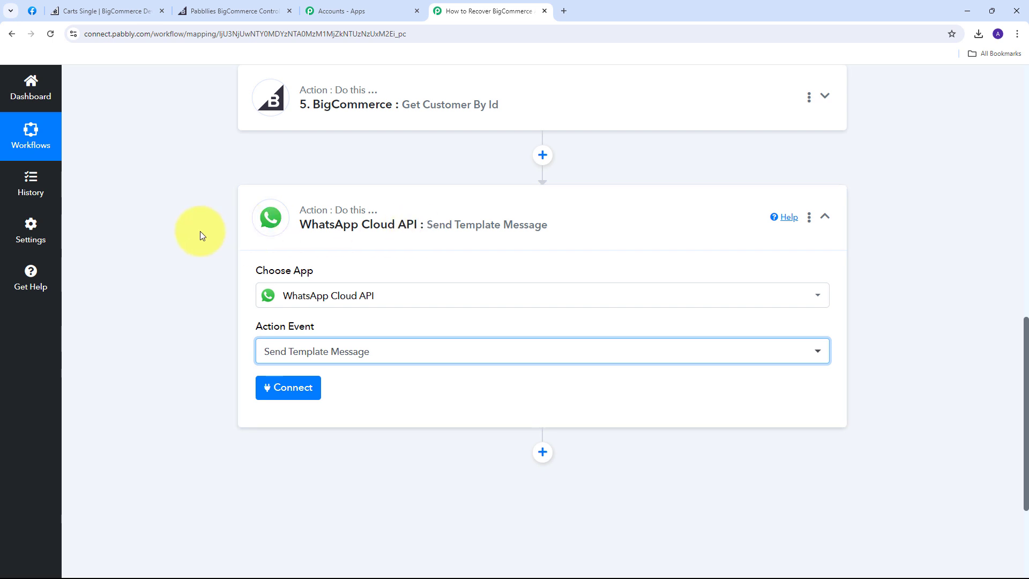
# - Start a brand-new WhatsApp Cloud API account connection instead of reusing one
pyautogui.click(298, 396)
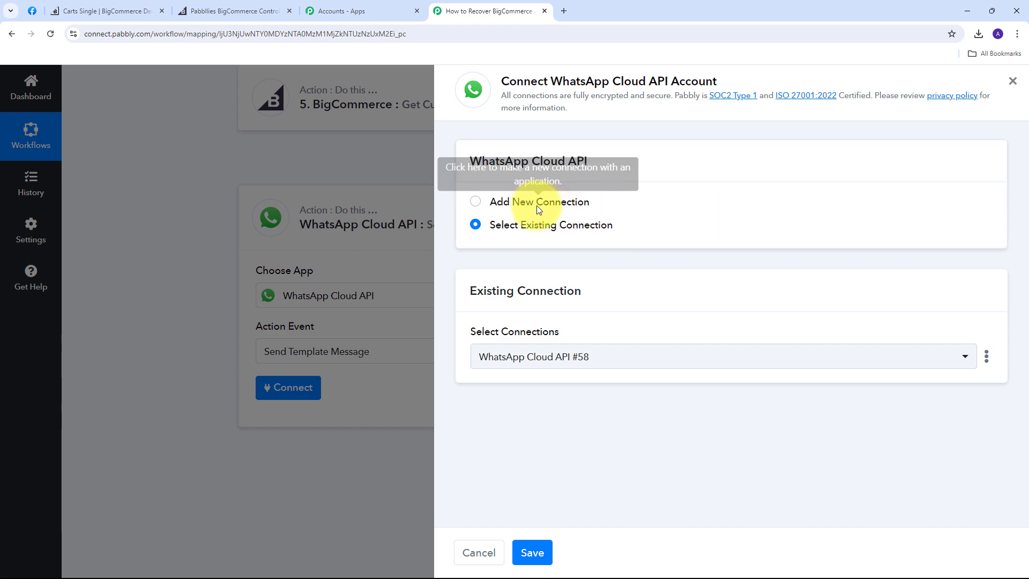
pyautogui.click(530, 204)
pyautogui.scroll(-3, 544, 204)
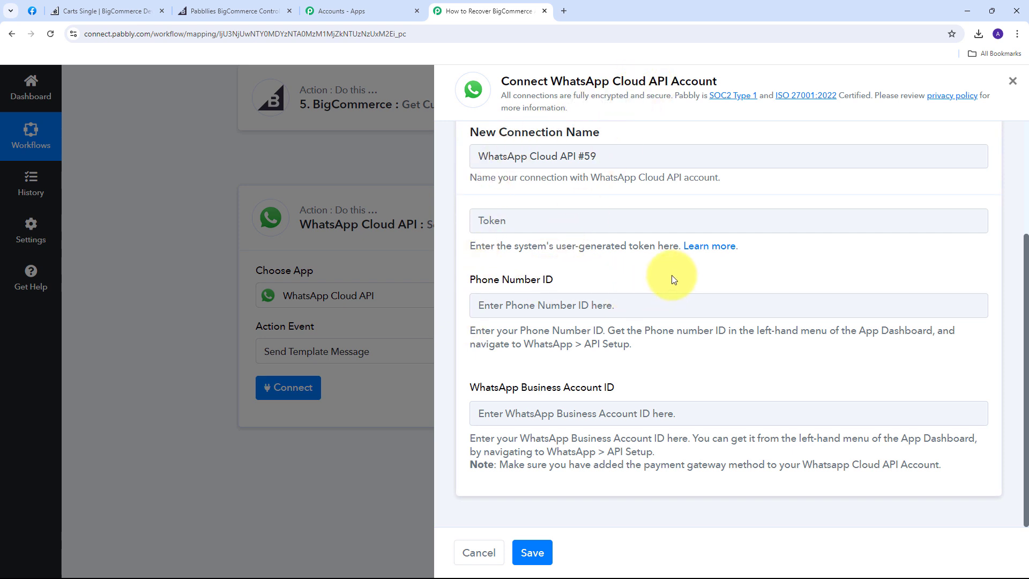
# - Browse the Pabbly Forum's WhatsApp Cloud API token setup videos, then return to the connection form
pyautogui.click(715, 250)
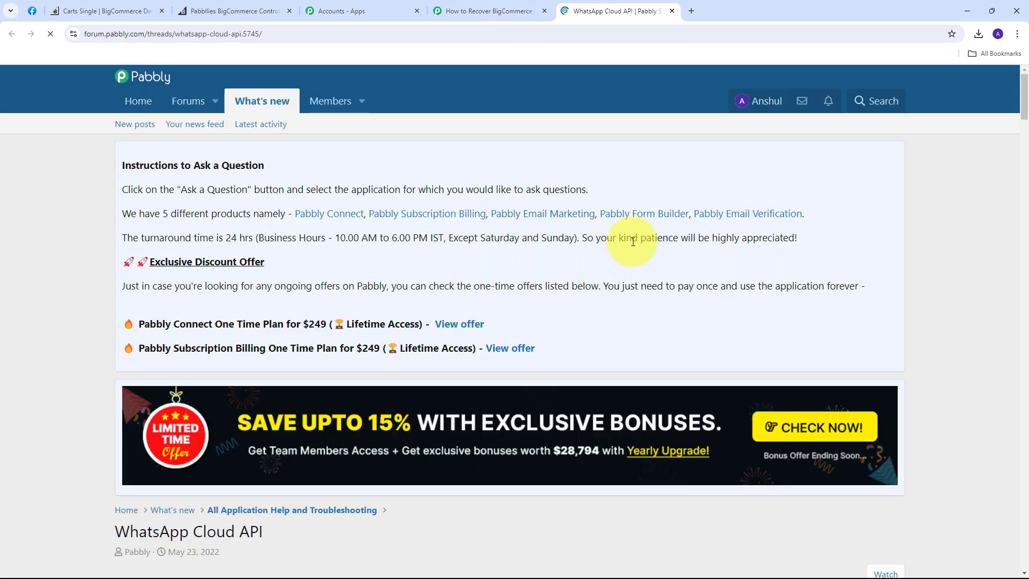
pyautogui.scroll(-6, 633, 244)
pyautogui.scroll(-8, 633, 243)
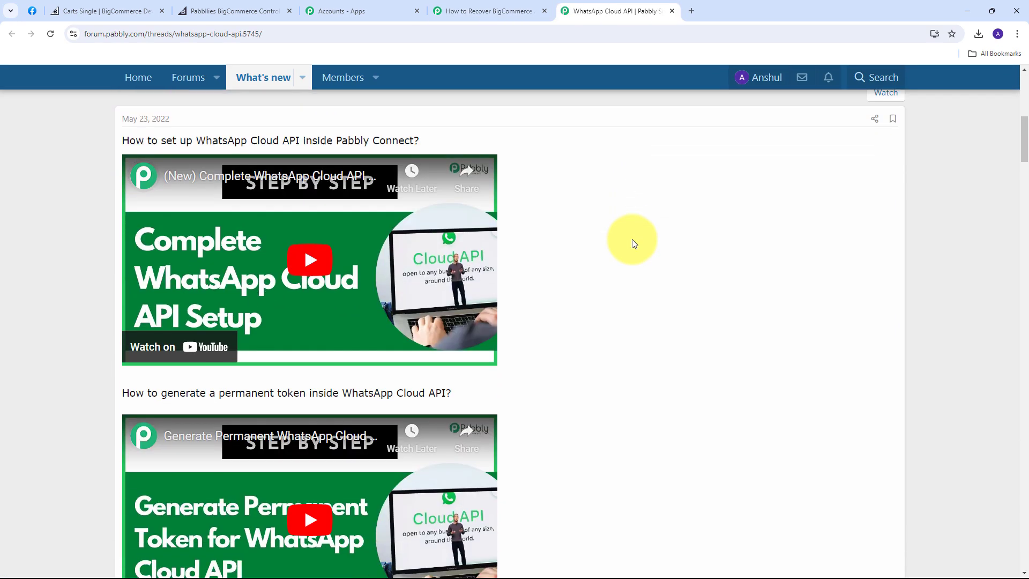
pyautogui.scroll(6, 632, 240)
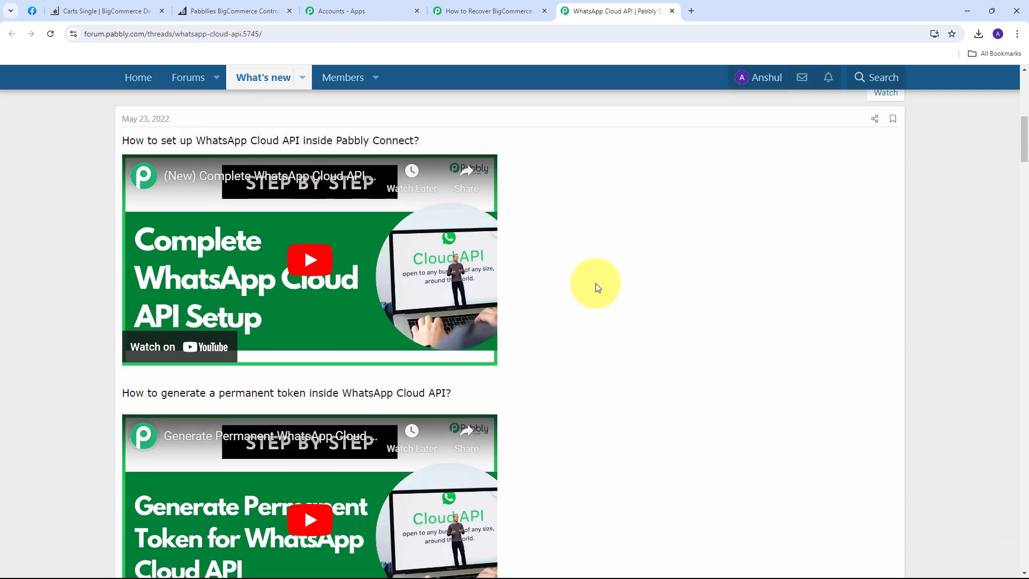
pyautogui.scroll(-1, 627, 254)
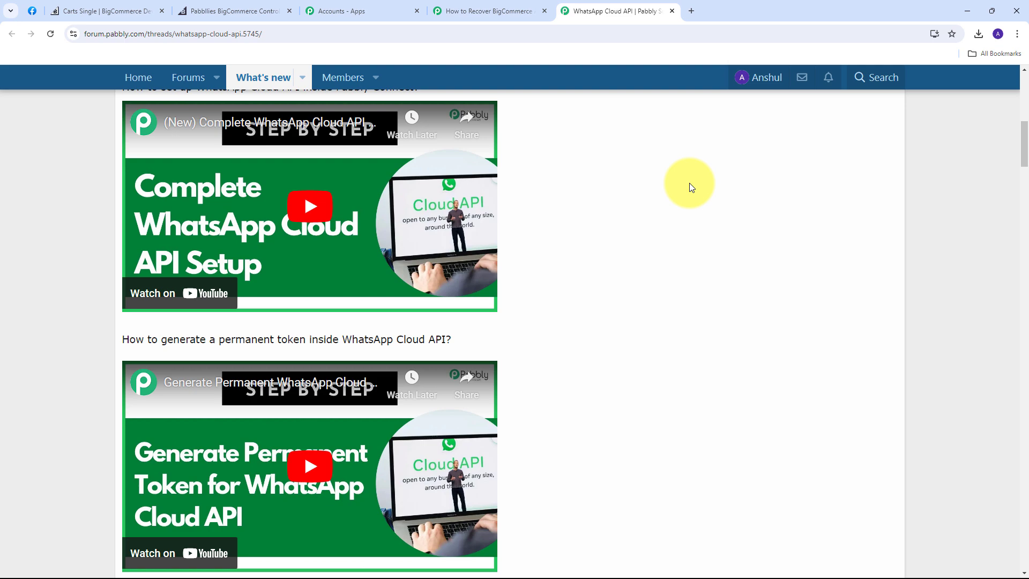
pyautogui.scroll(-6, 617, 332)
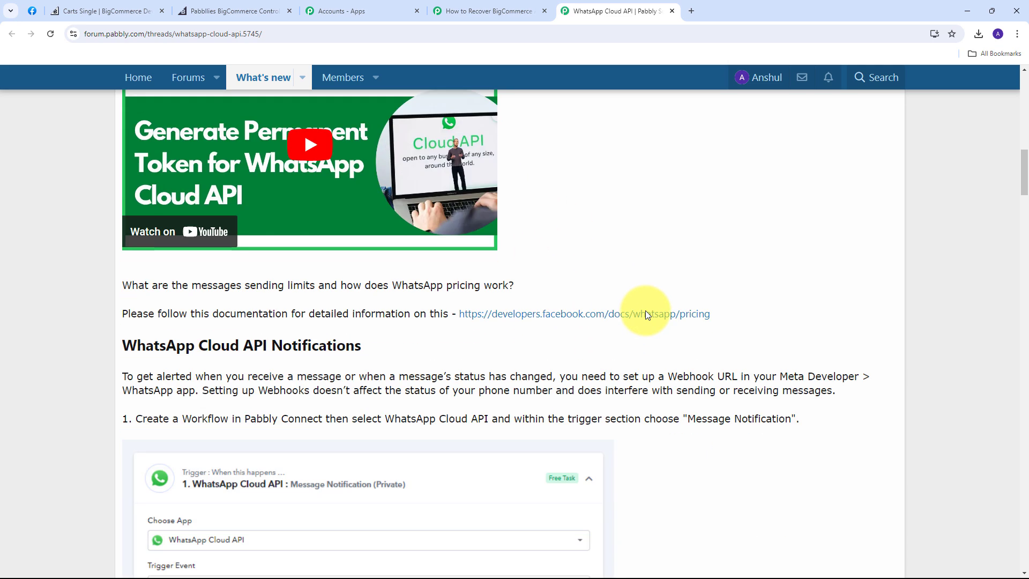
pyautogui.scroll(7, 645, 314)
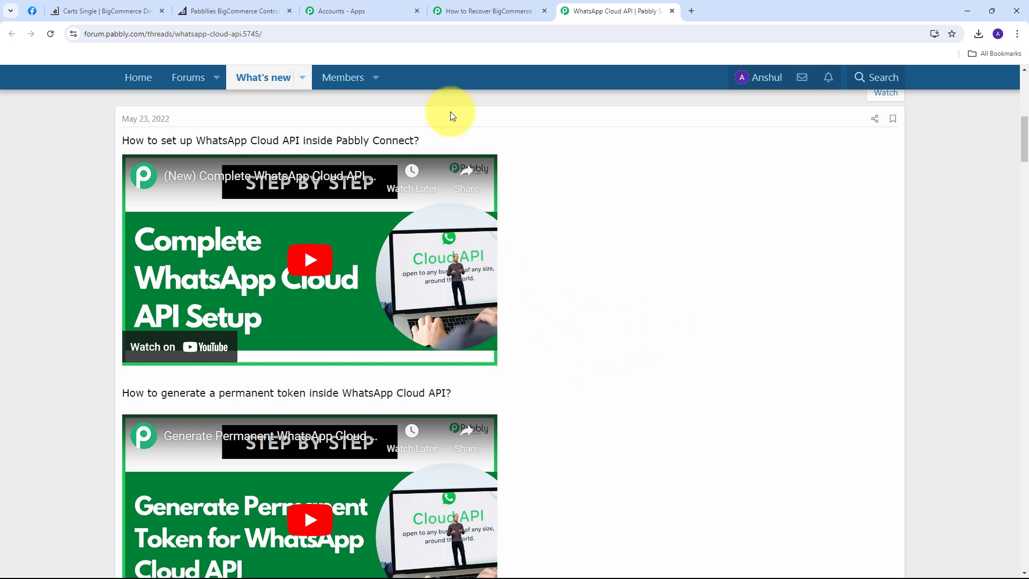
pyautogui.click(477, 10)
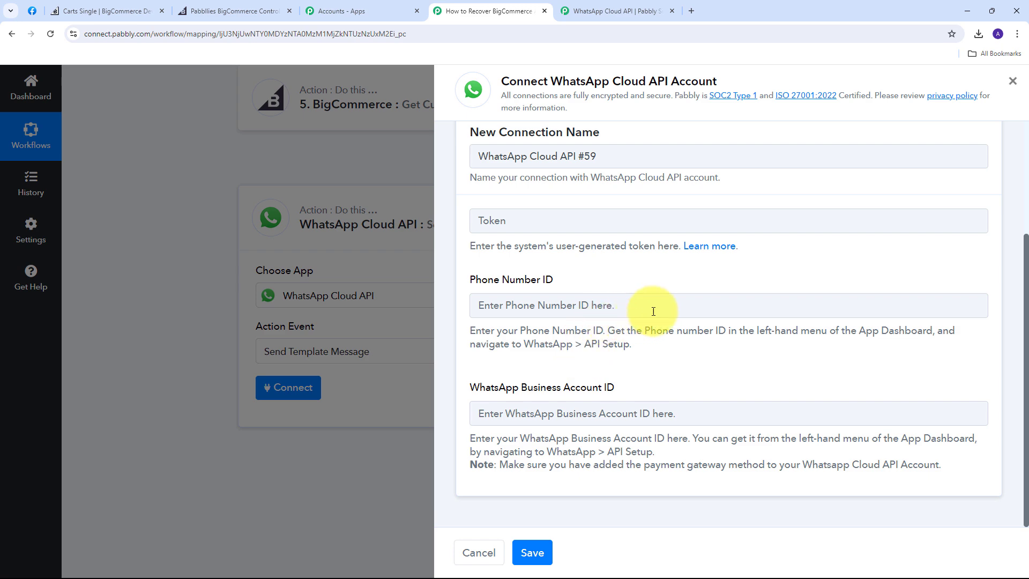
# - On Meta's API Setup page, generate a fresh temporary access token for the connection
pyautogui.click(31, 11)
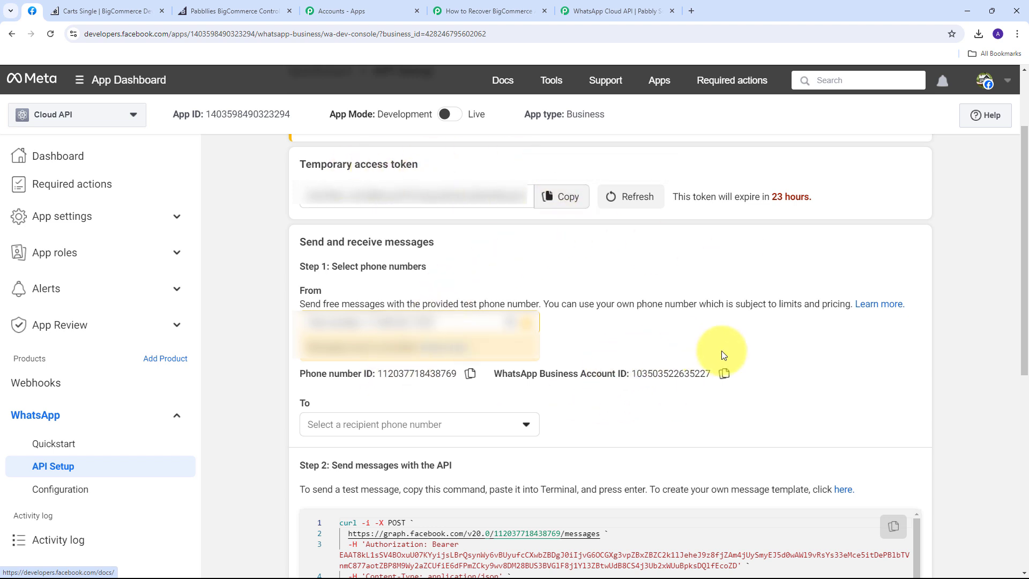
pyautogui.click(634, 203)
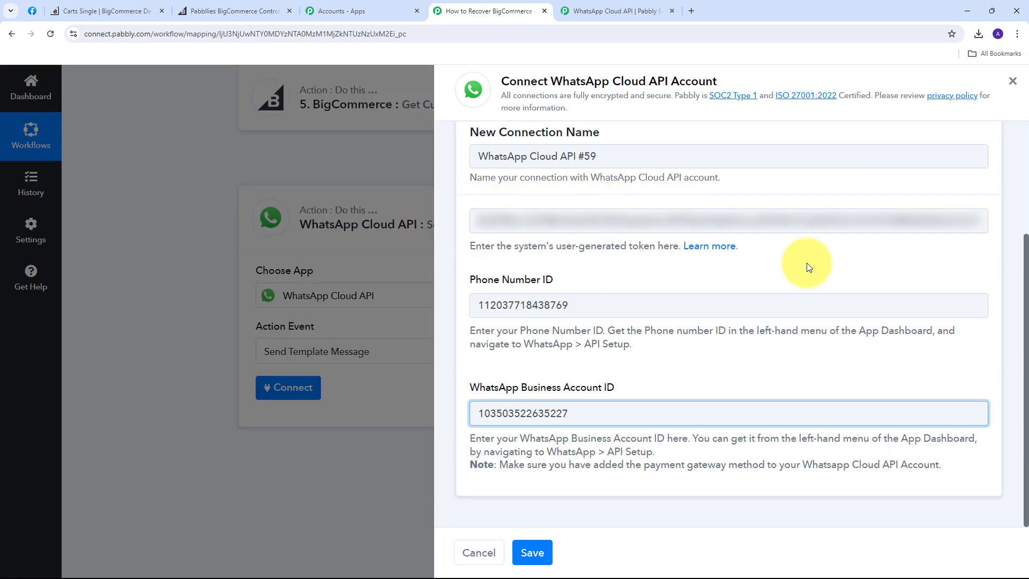
# - Save the WhatsApp connection and review the loaded abandoned_carts (en) template fields
pyautogui.click(532, 553)
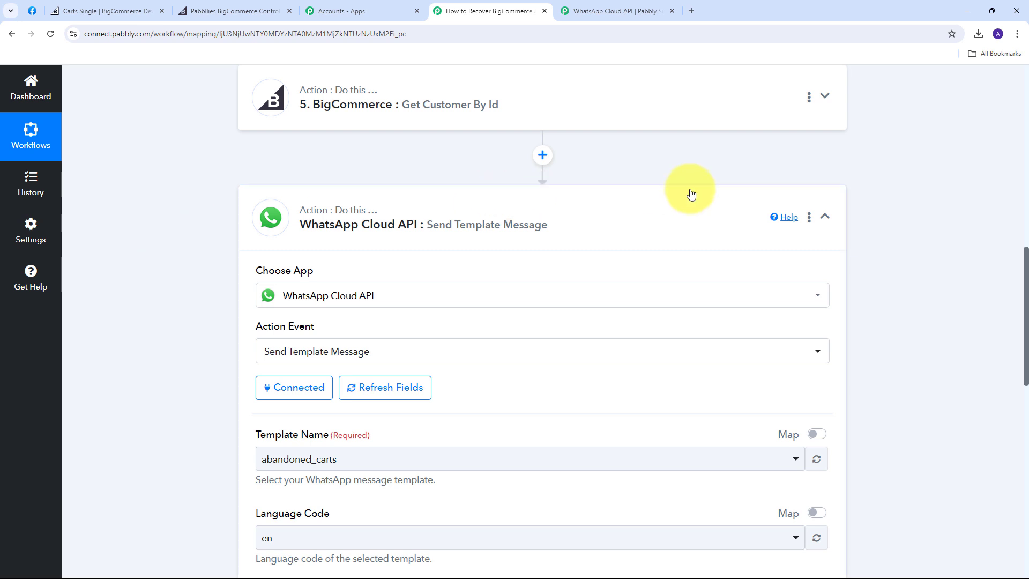
pyautogui.scroll(-5, 689, 191)
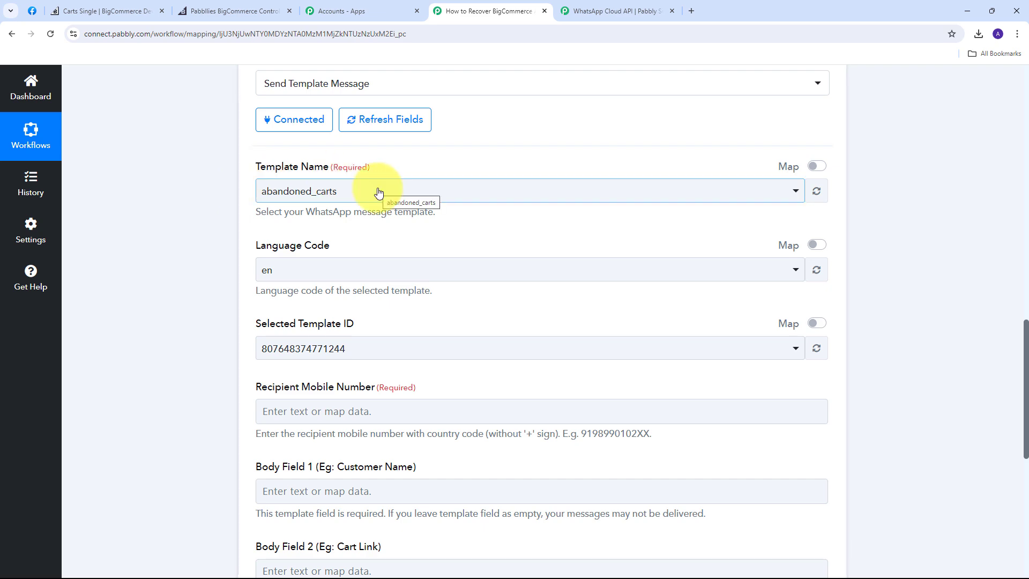
pyautogui.click(32, 11)
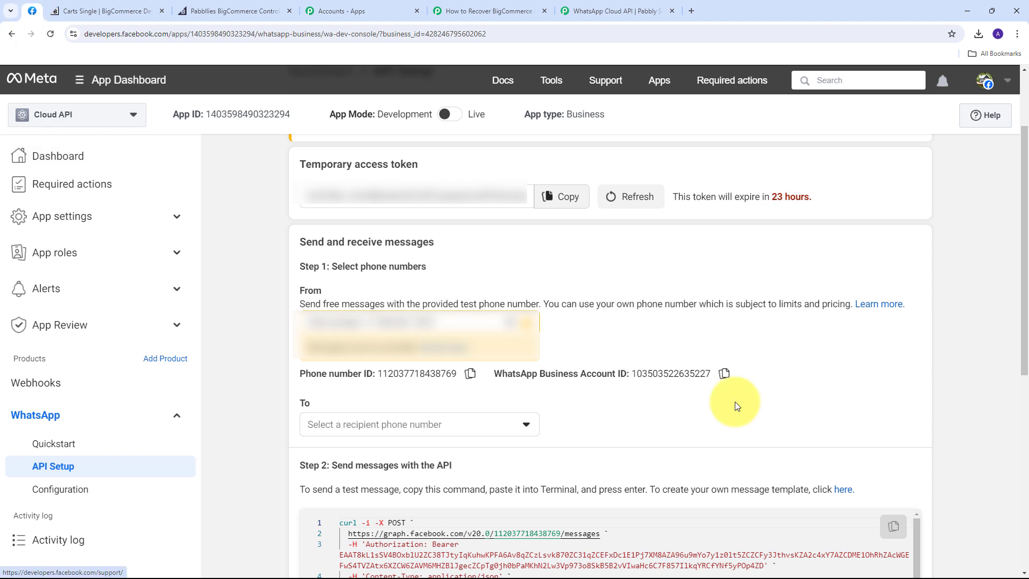
# - Open the WhatsApp Manager message templates list
pyautogui.click(843, 490)
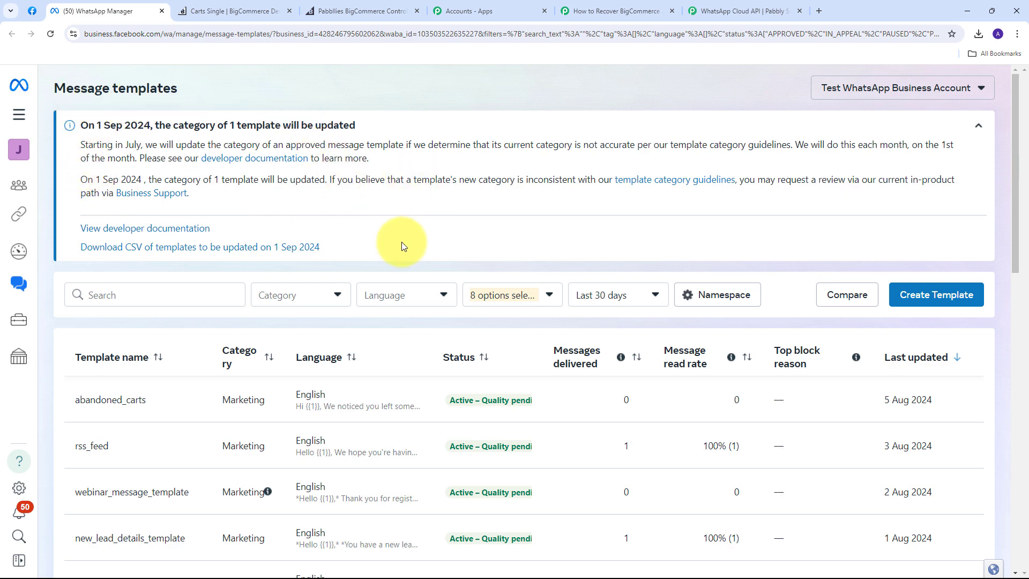
pyautogui.scroll(-5, 229, 280)
pyautogui.scroll(3, 352, 305)
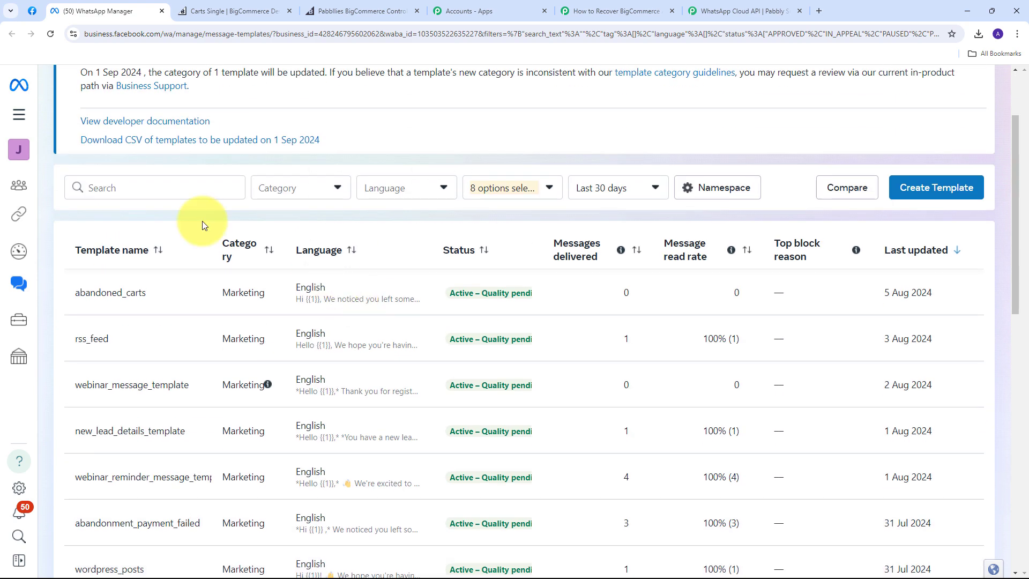
pyautogui.scroll(1, 208, 259)
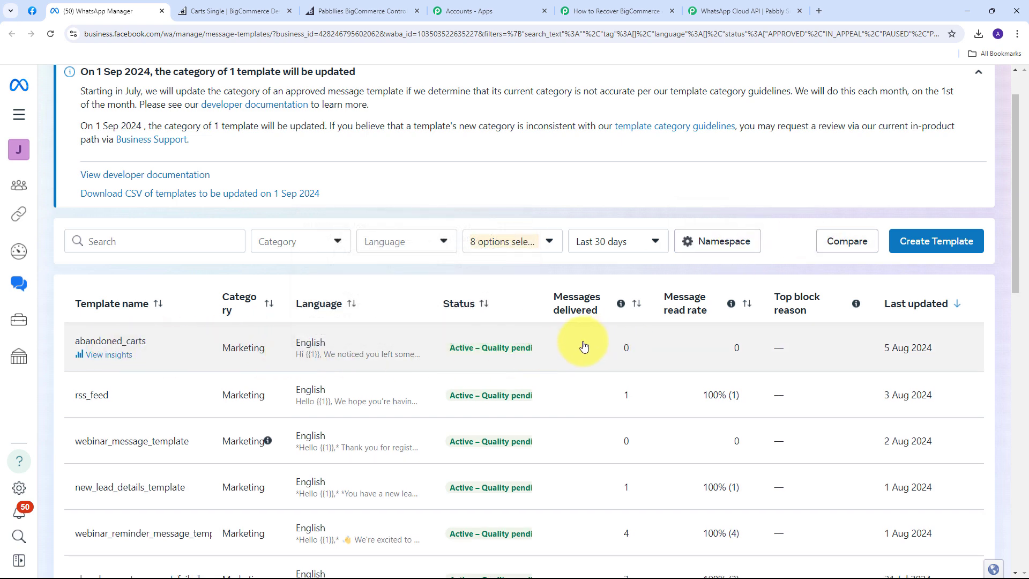
# - Inspect the abandoned_carts template preview, including the store name PABBLLIES
pyautogui.click(118, 345)
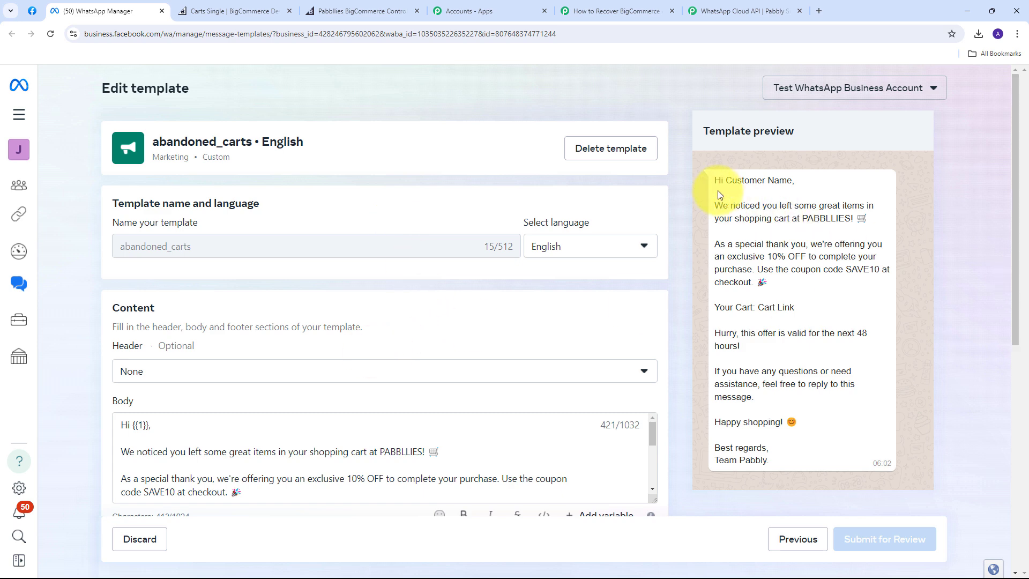
pyautogui.moveTo(716, 180); pyautogui.dragTo(857, 402)
pyautogui.click(891, 482)
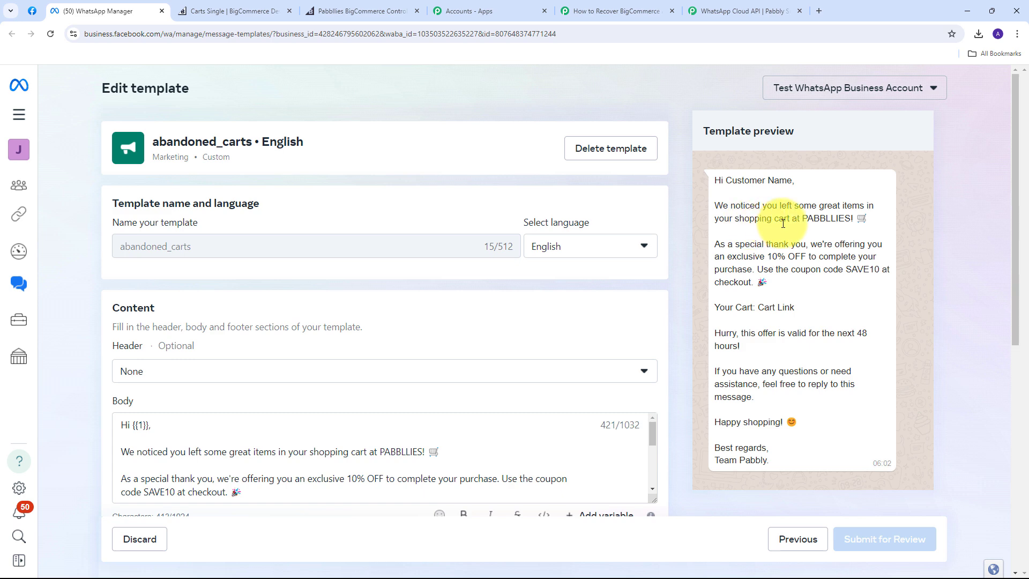
pyautogui.moveTo(802, 219); pyautogui.dragTo(851, 219)
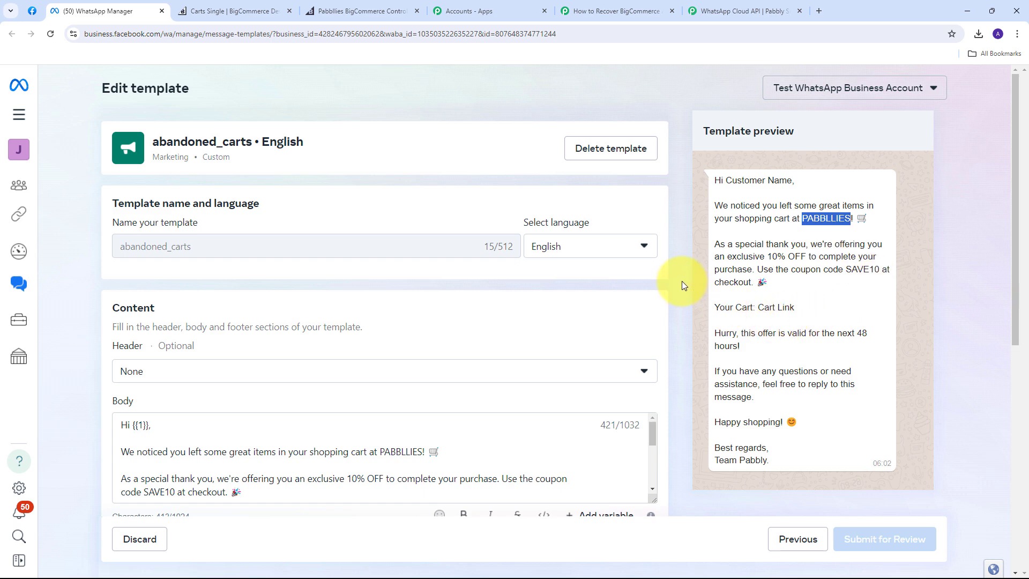
pyautogui.click(599, 8)
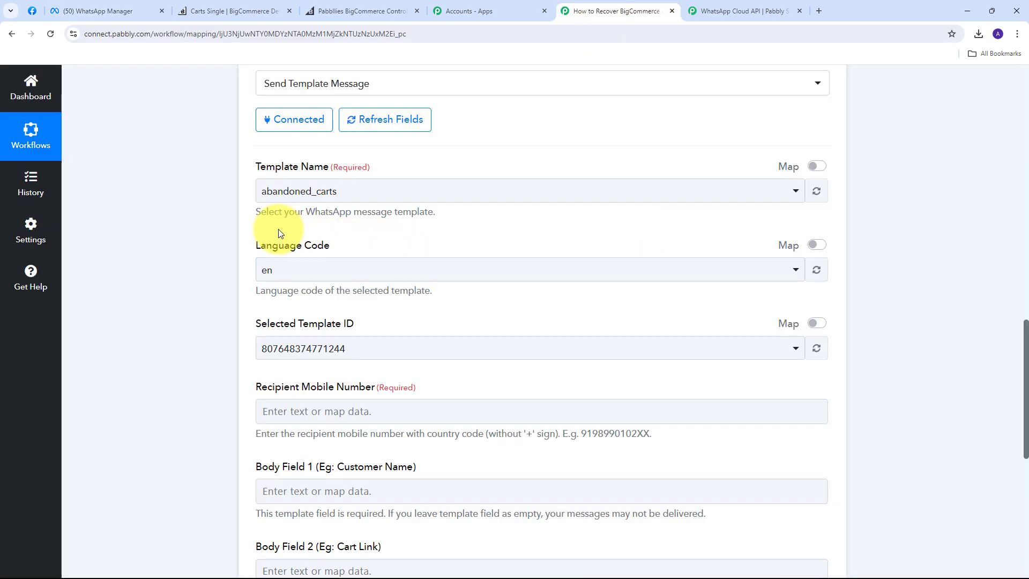
pyautogui.click(704, 194)
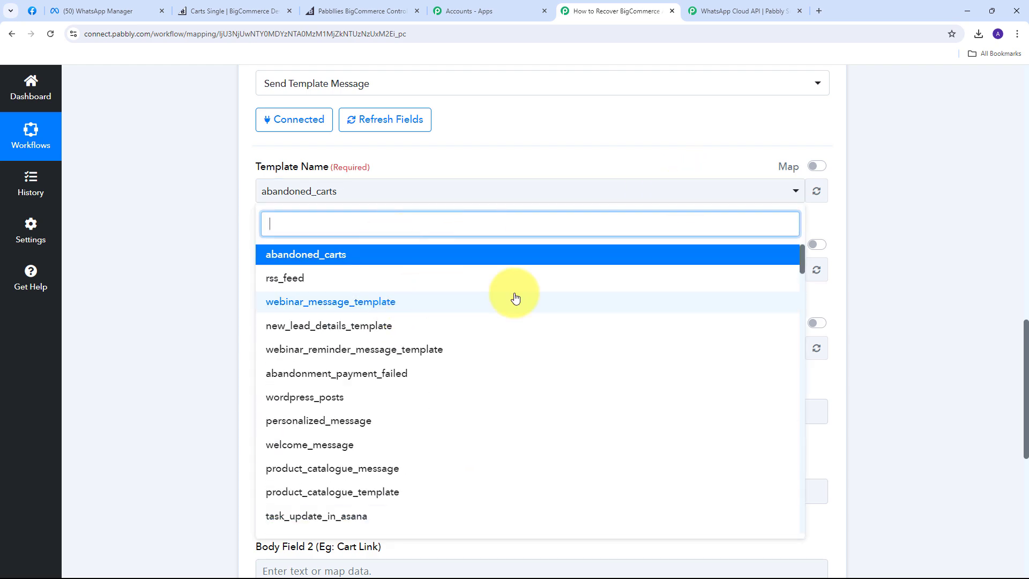
pyautogui.scroll(-1, 550, 299)
pyautogui.scroll(-2, 549, 299)
pyautogui.scroll(4, 548, 298)
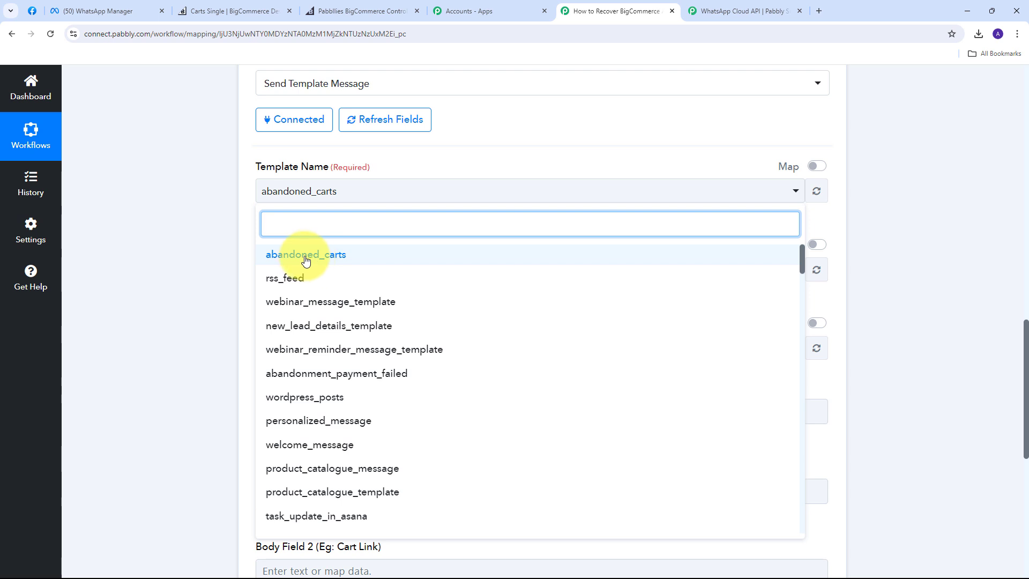
pyautogui.click(365, 256)
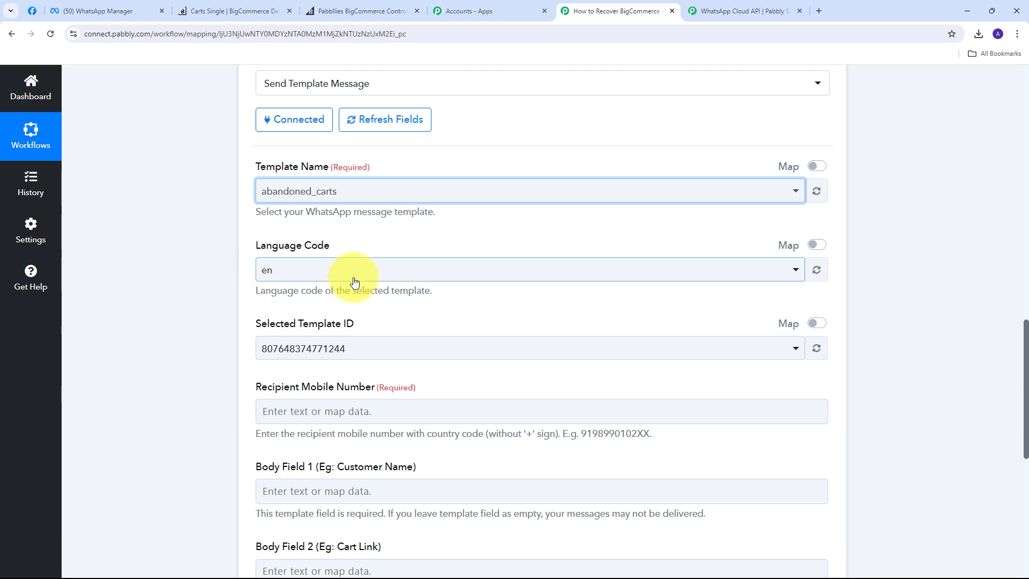
pyautogui.scroll(-3, 379, 275)
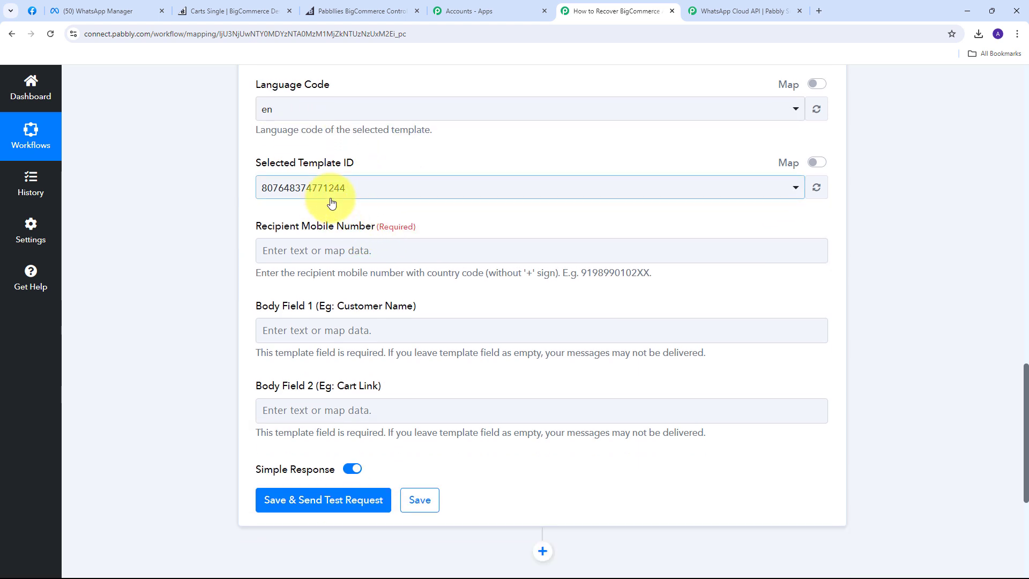
pyautogui.scroll(-3, 329, 201)
pyautogui.scroll(1, 259, 115)
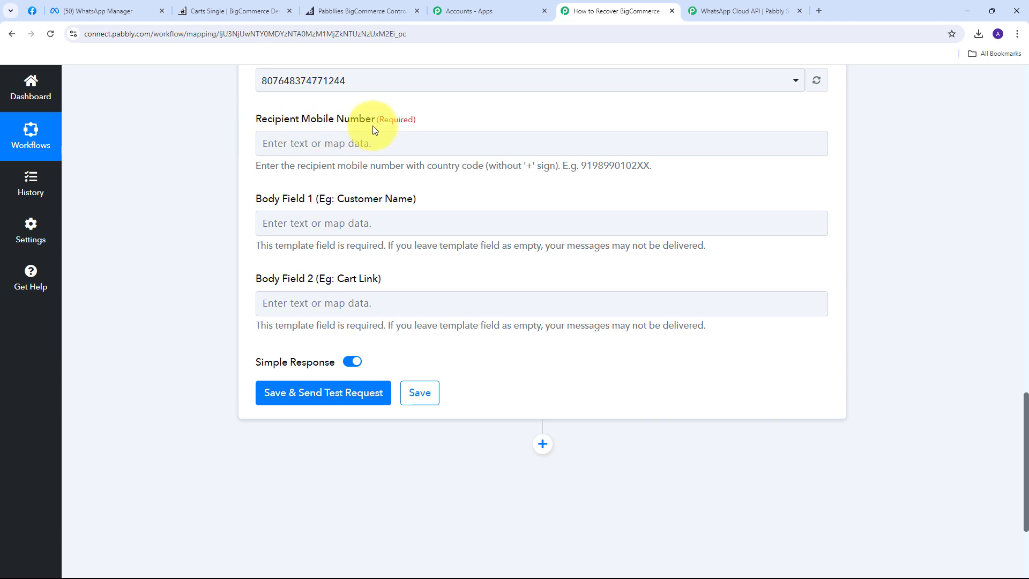
pyautogui.click(289, 143)
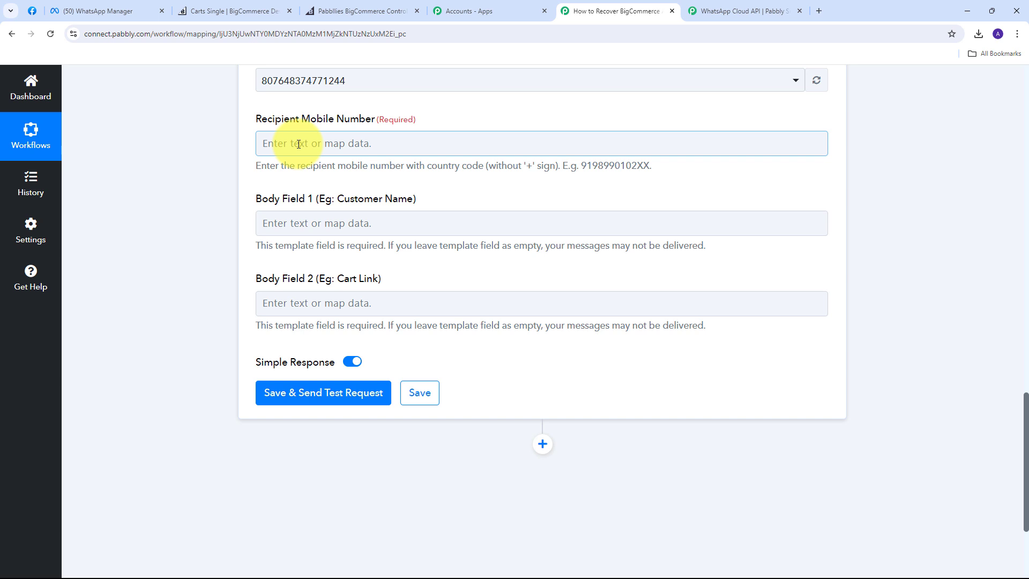
# - Map the customer's phone from Get Customer By Id as the recipient number
pyautogui.click(314, 144)
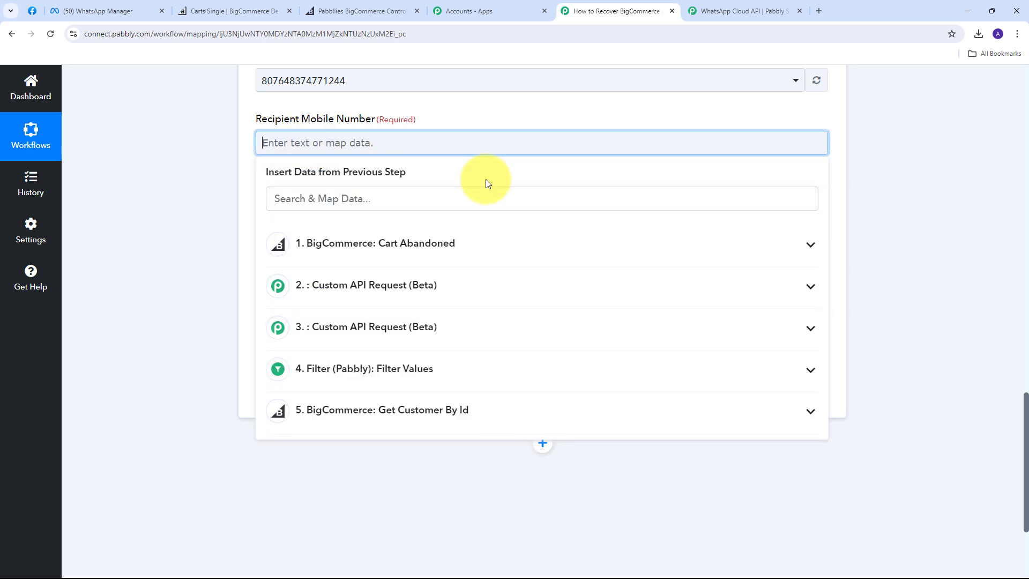
pyautogui.click(524, 416)
pyautogui.scroll(-4, 404, 429)
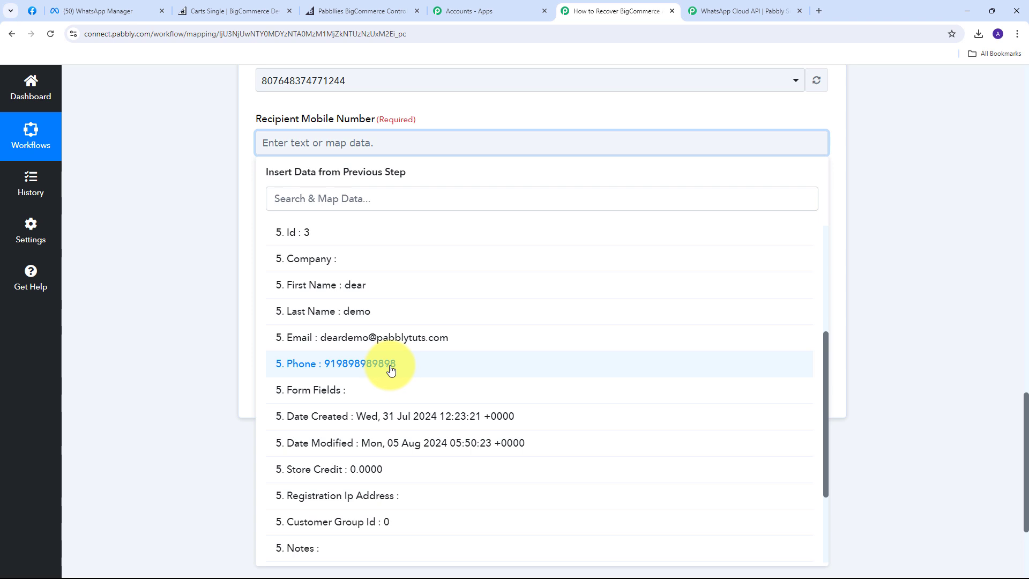
pyautogui.click(390, 363)
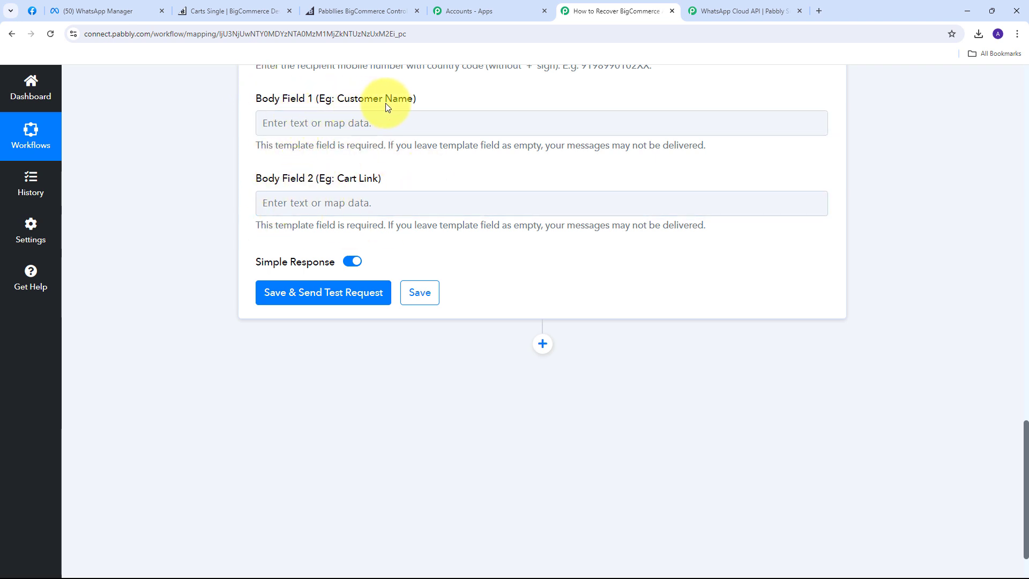
# - Fill Body Field 1 with the customer's First Name and Last Name from step 5
pyautogui.click(305, 123)
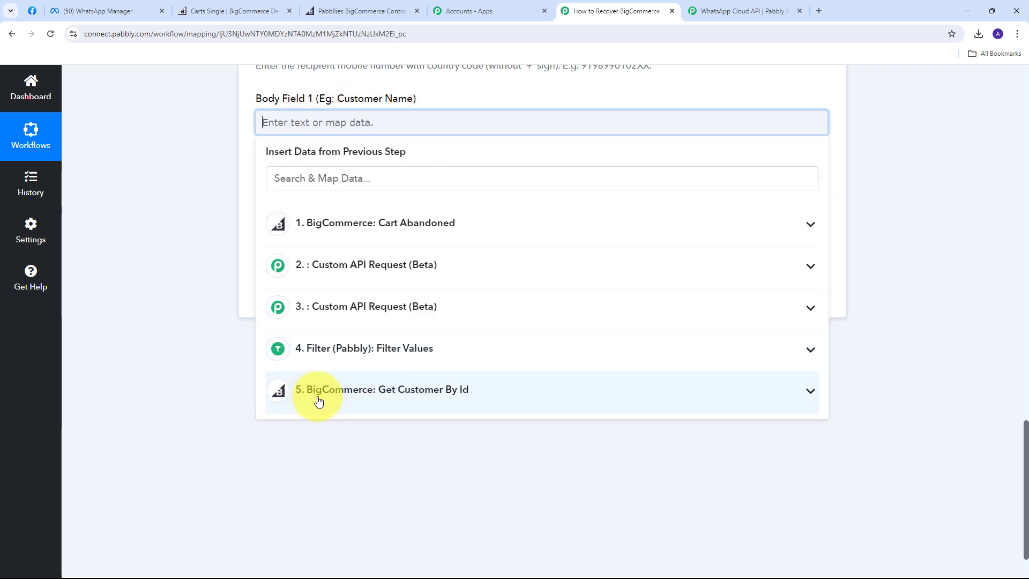
pyautogui.click(415, 391)
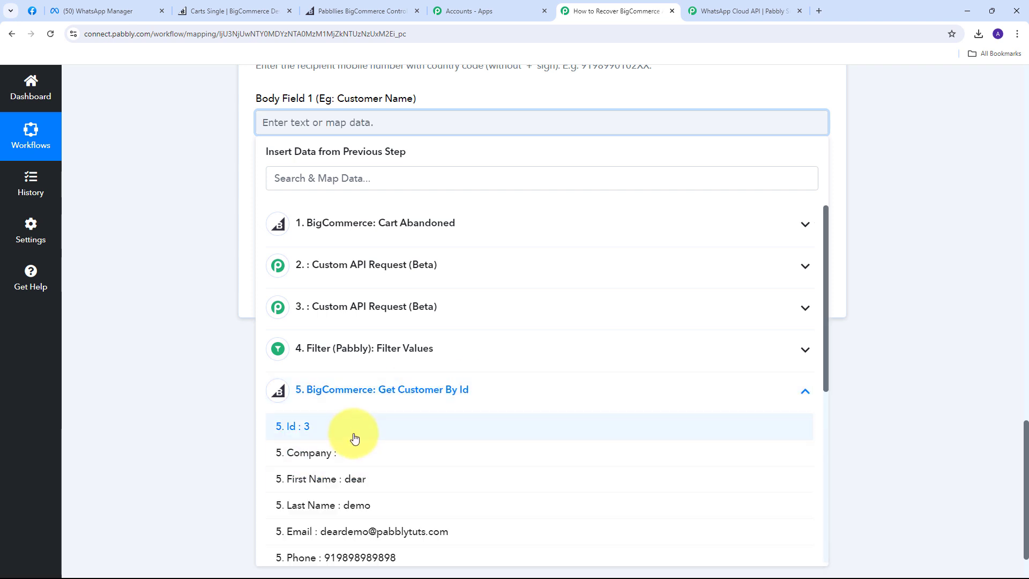
pyautogui.scroll(-2, 434, 427)
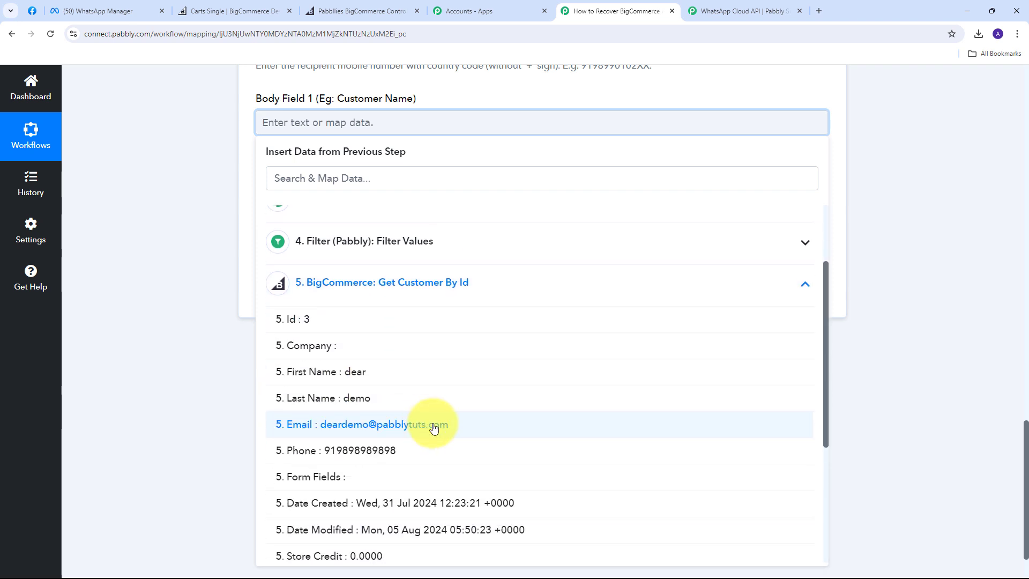
pyautogui.click(360, 379)
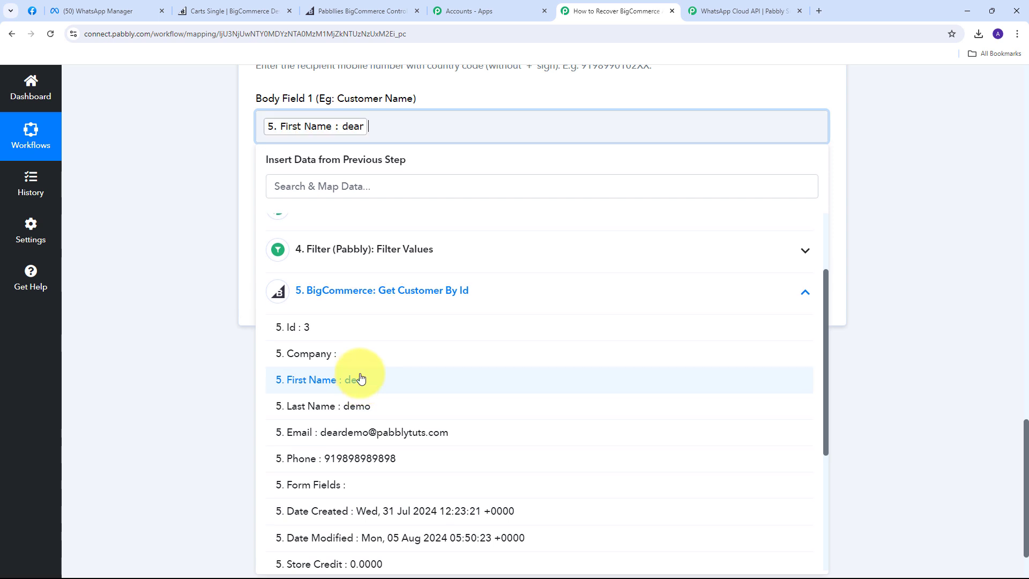
pyautogui.click(343, 410)
pyautogui.click(174, 274)
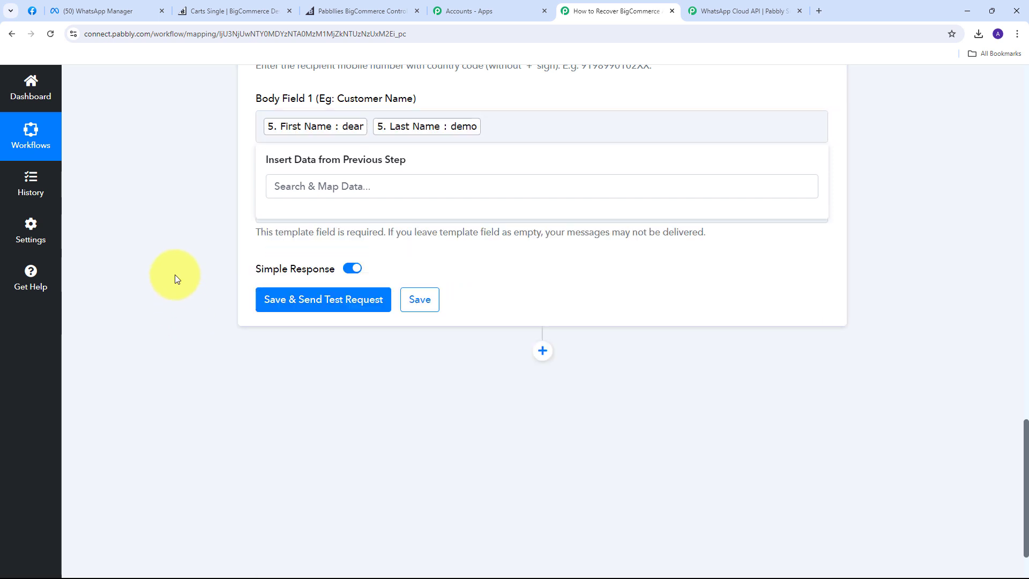
pyautogui.scroll(-1, 516, 168)
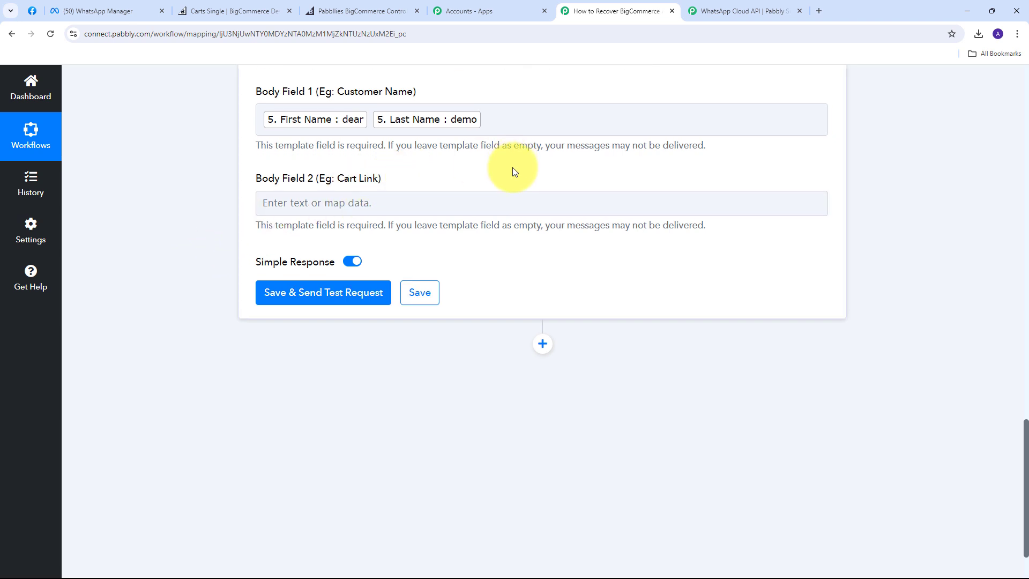
# - Fill Body Field 2 with the cart item's Url from step 3
pyautogui.click(296, 155)
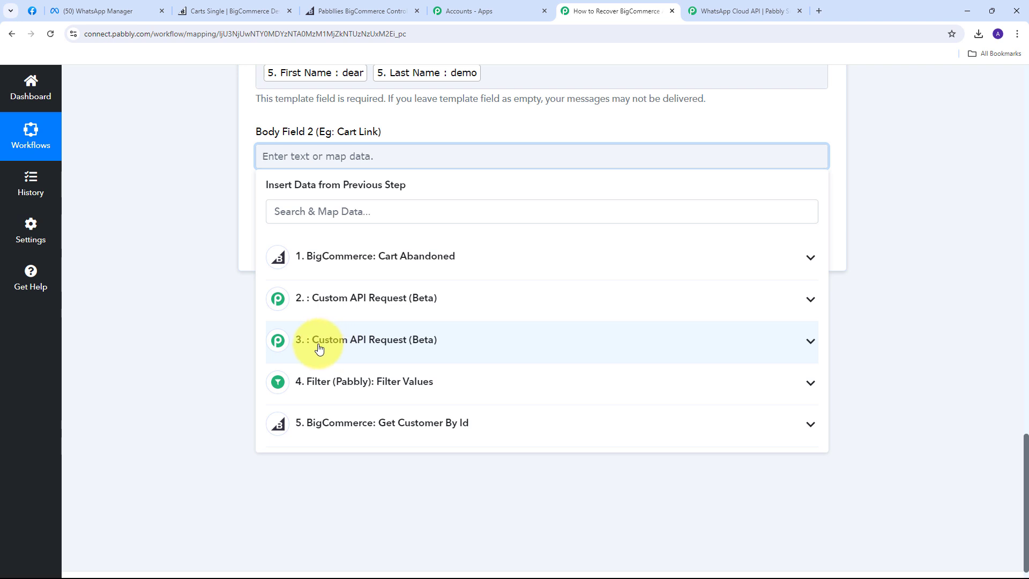
pyautogui.click(448, 339)
pyautogui.scroll(-10, 436, 349)
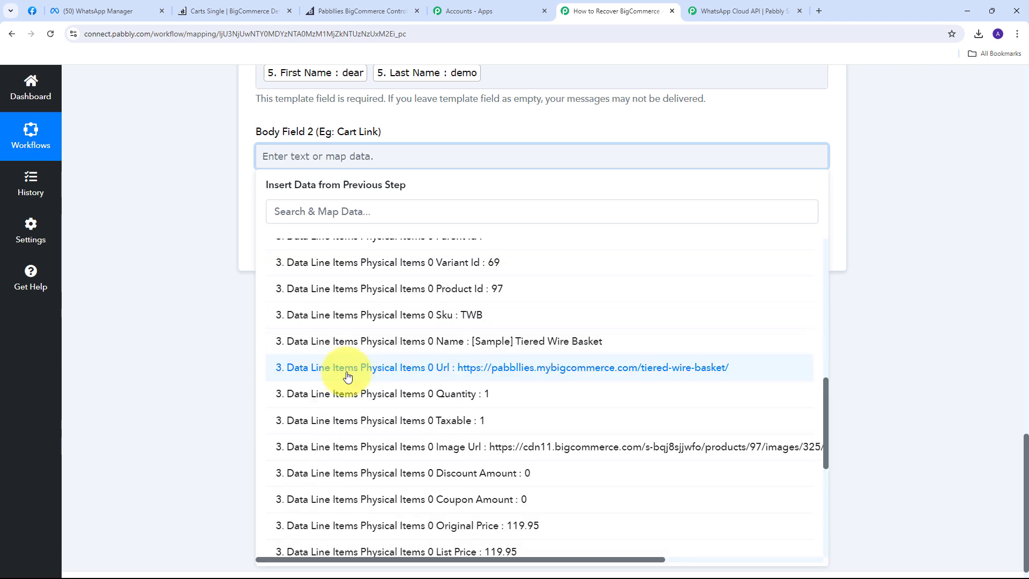
pyautogui.click(524, 370)
pyautogui.click(171, 250)
pyautogui.scroll(2, 574, 266)
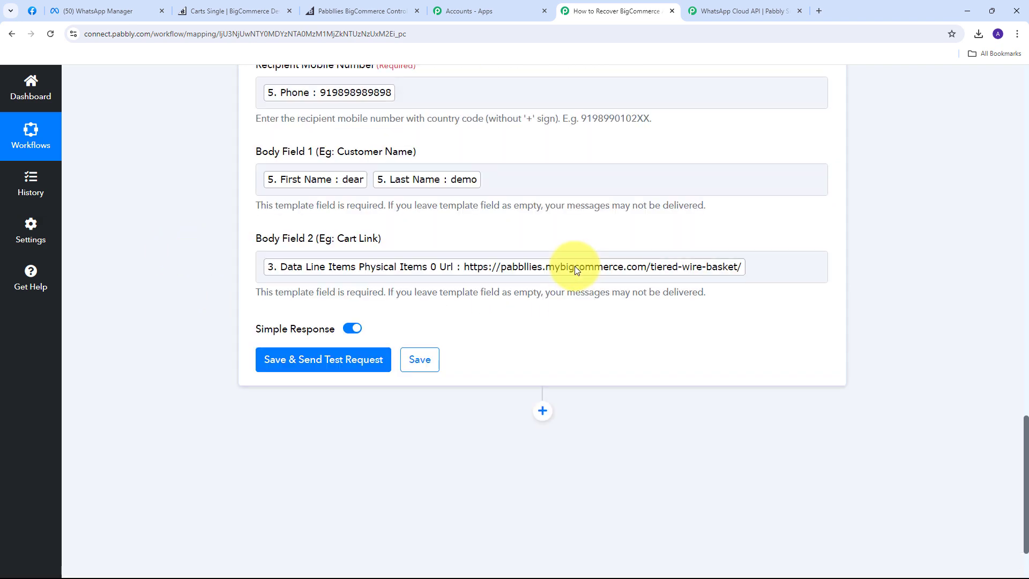
# - Save the WhatsApp Cloud API step and send the test abandoned-cart message with the SAVE10 coupon
pyautogui.scroll(-2, 567, 267)
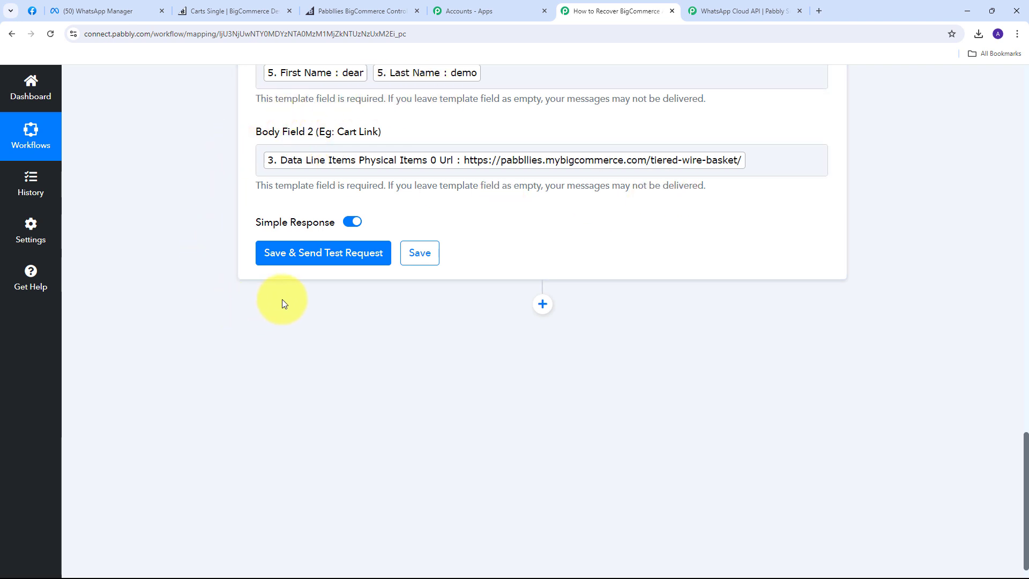
pyautogui.click(332, 260)
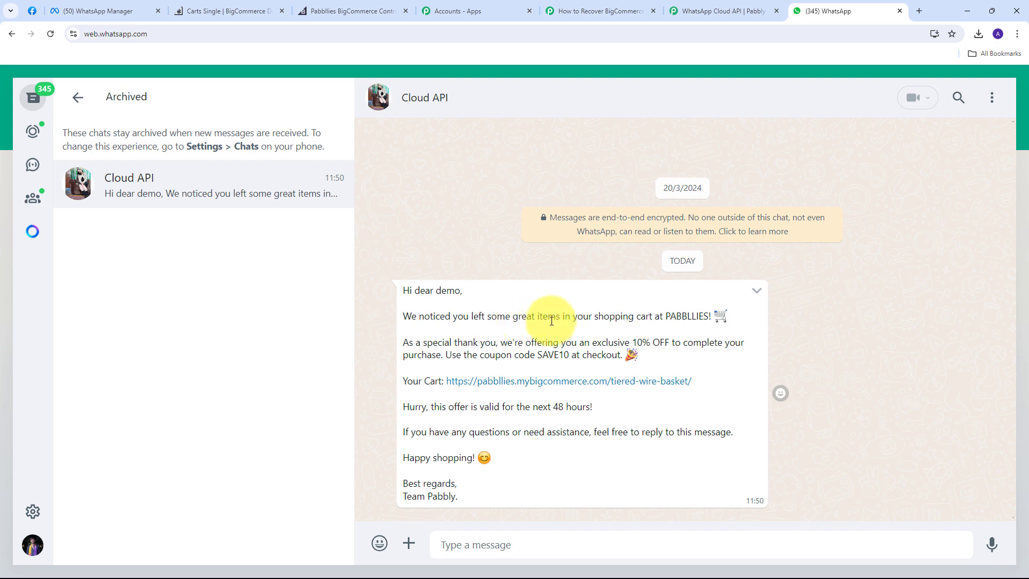
# - Highlight PABBLLIES in the received message, then follow its cart link to the Tiered Wire Basket page
pyautogui.doubleClick(681, 317)
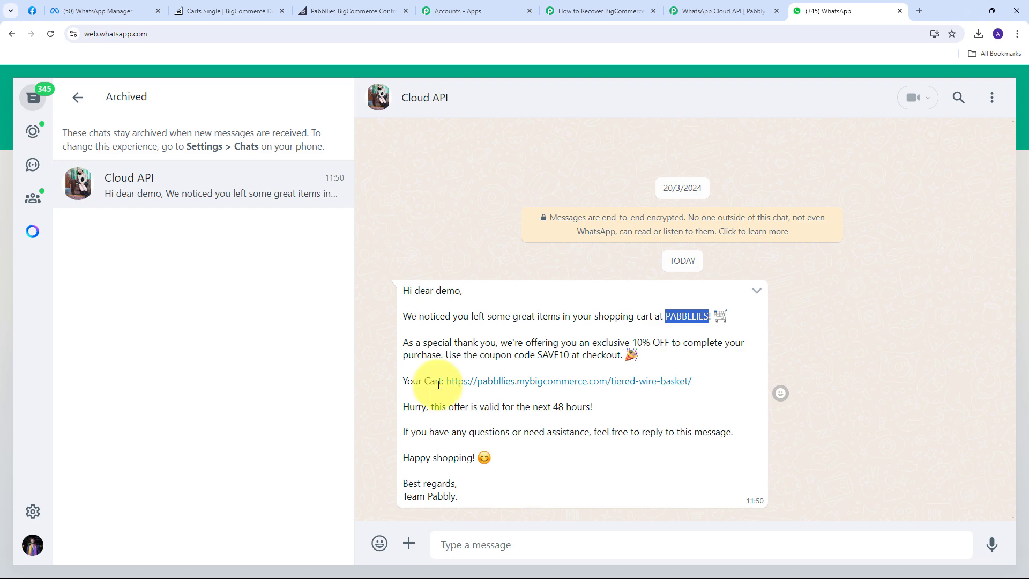
pyautogui.click(528, 387)
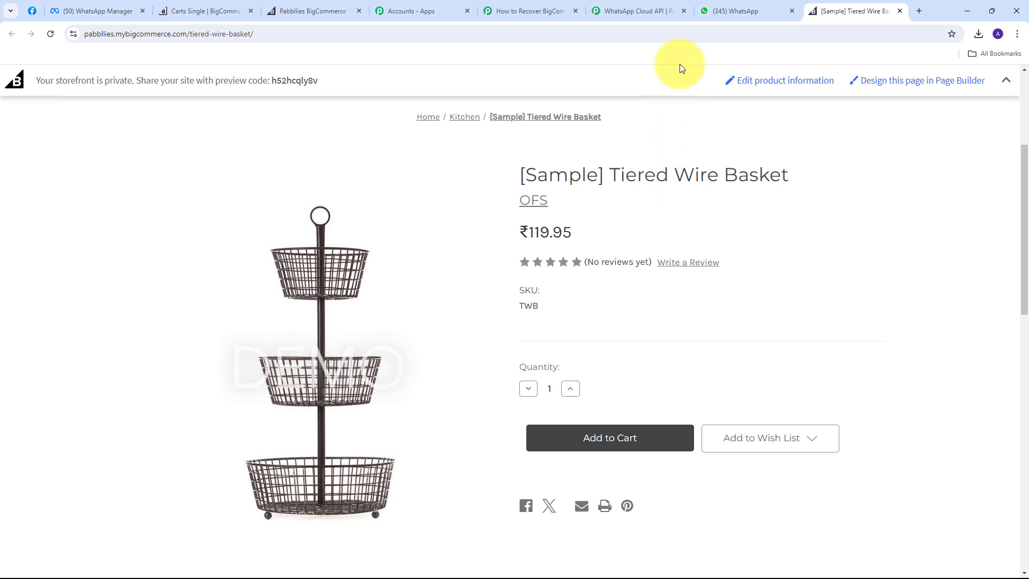
# - Switch back to the WhatsApp Web Cloud API chat showing the abandoned-cart message
pyautogui.hotkey('ctrl', 'shift', 'Tab')
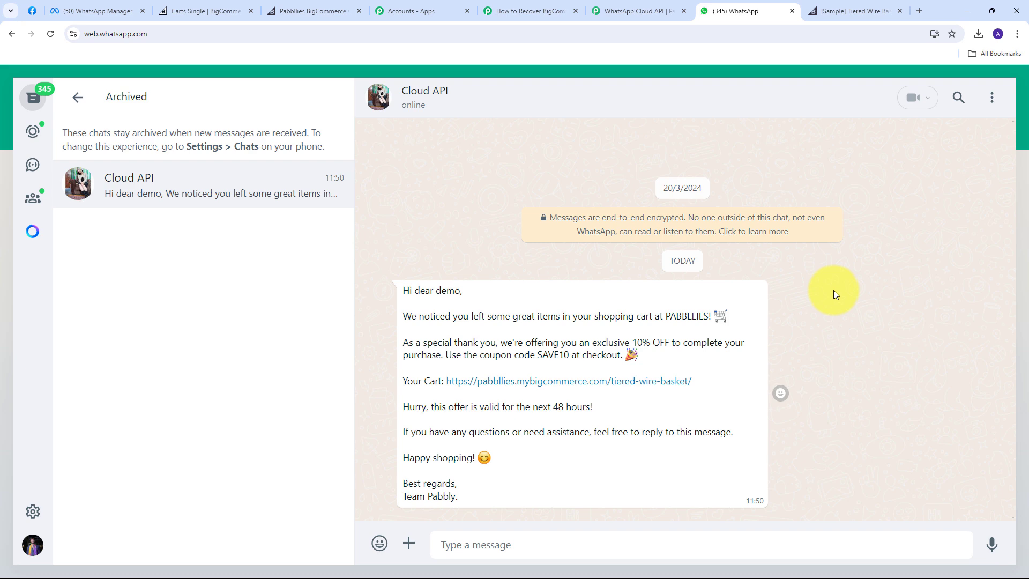
# - Return to the abandoned-cart workflow and scroll through the trigger, API request and filter steps
pyautogui.click(521, 11)
pyautogui.scroll(12, 200, 332)
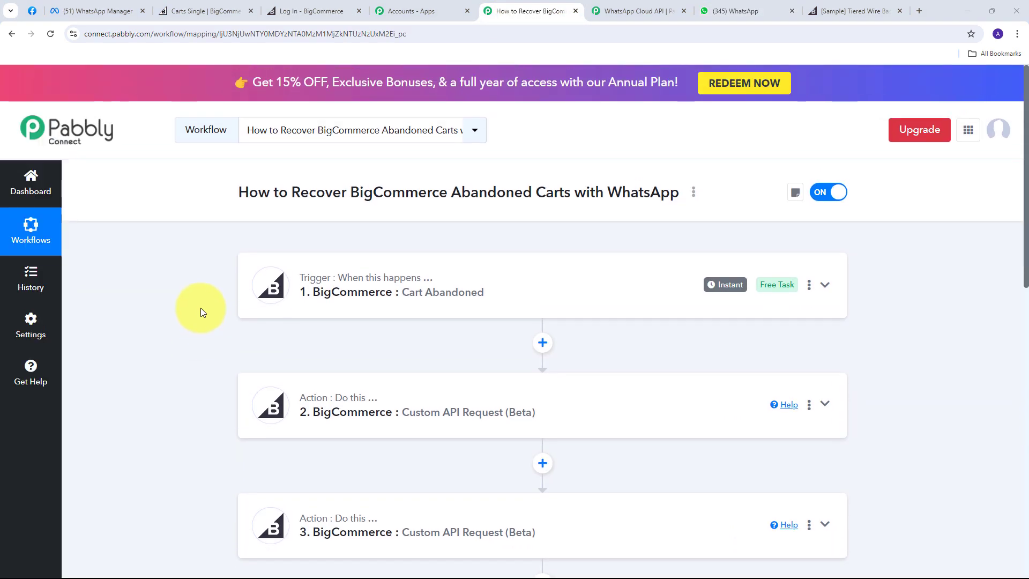
pyautogui.scroll(-8, 292, 295)
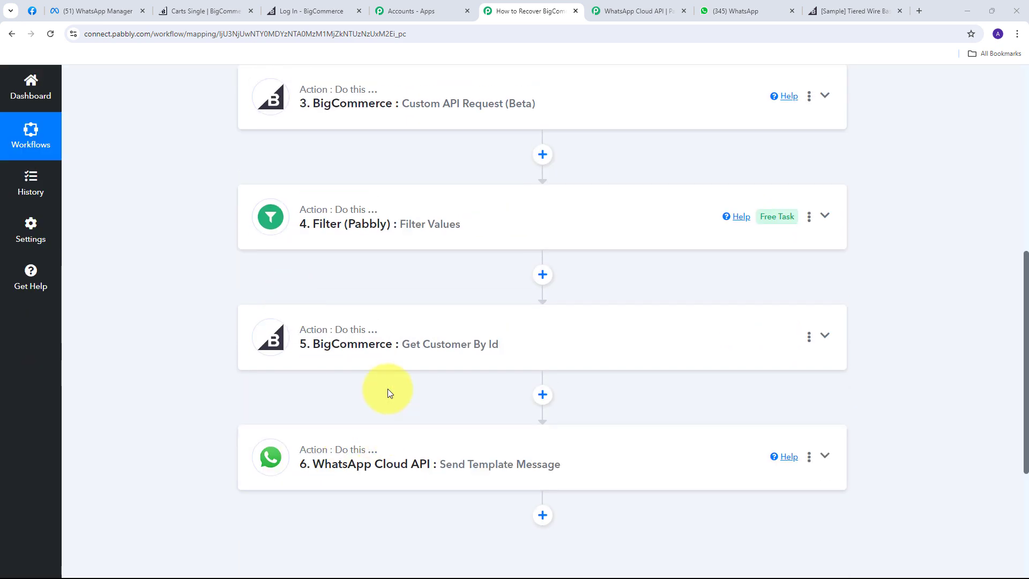
pyautogui.scroll(8, 388, 389)
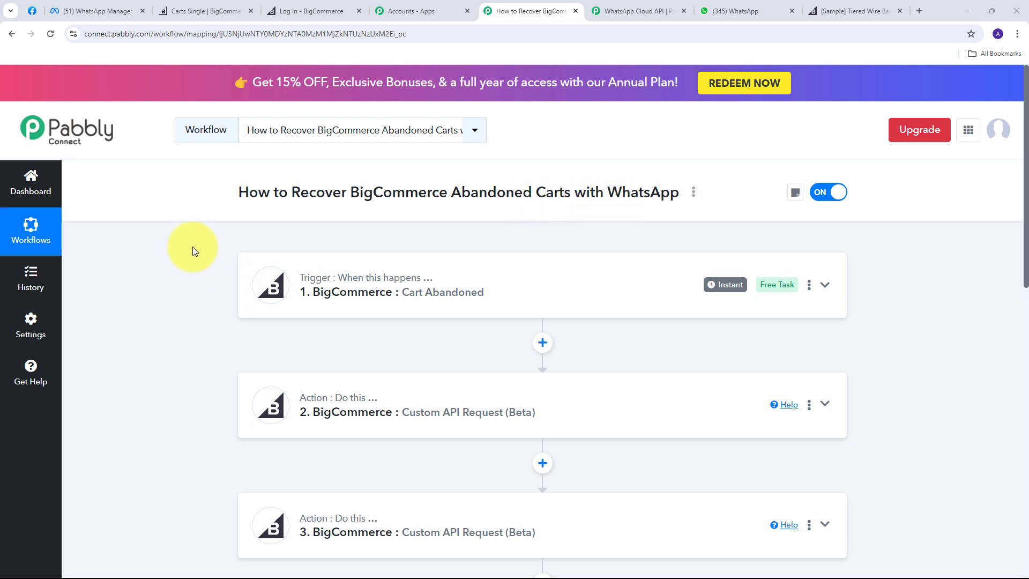
pyautogui.scroll(-2, 195, 252)
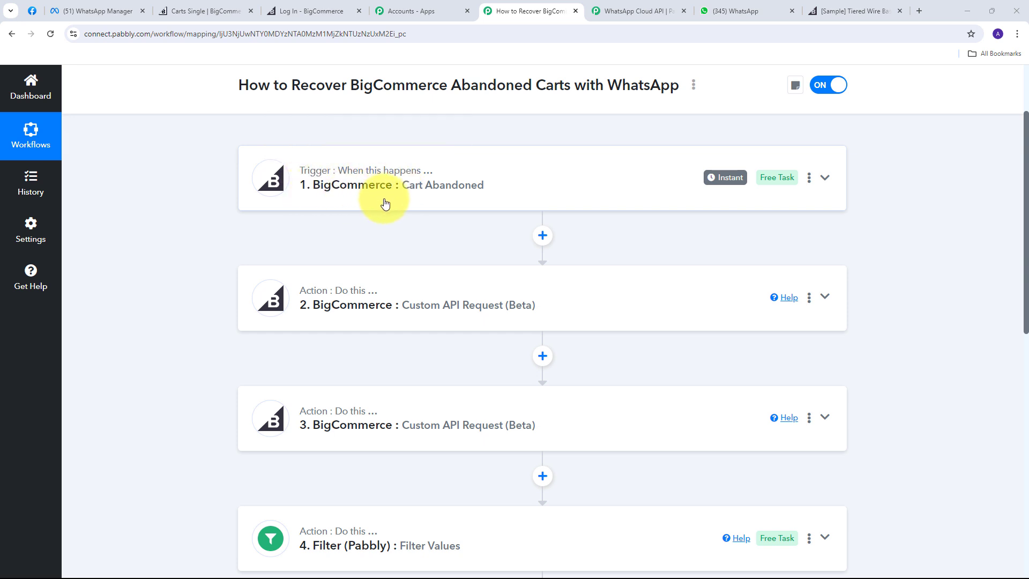
pyautogui.scroll(-3, 184, 211)
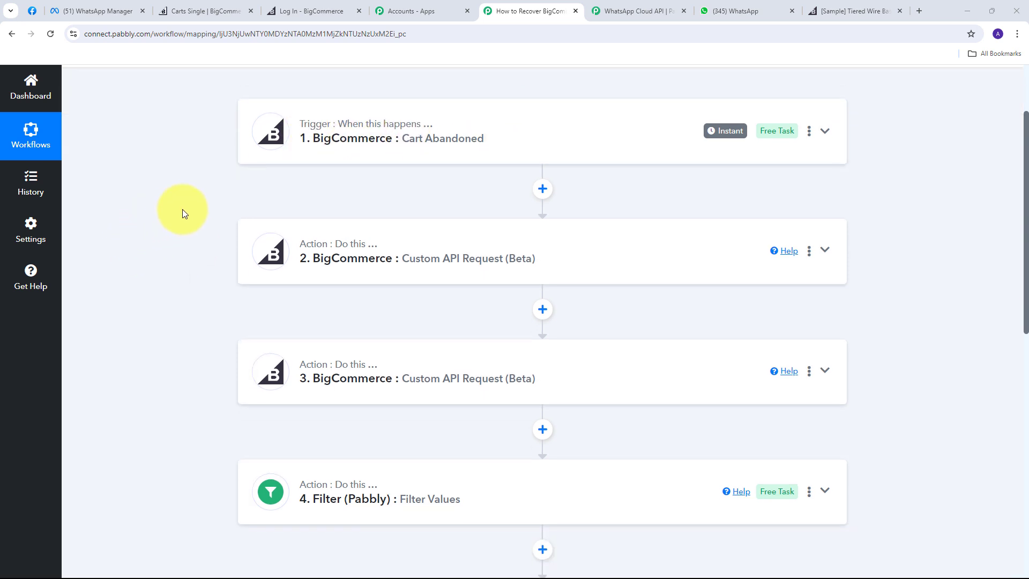
pyautogui.scroll(1, 223, 201)
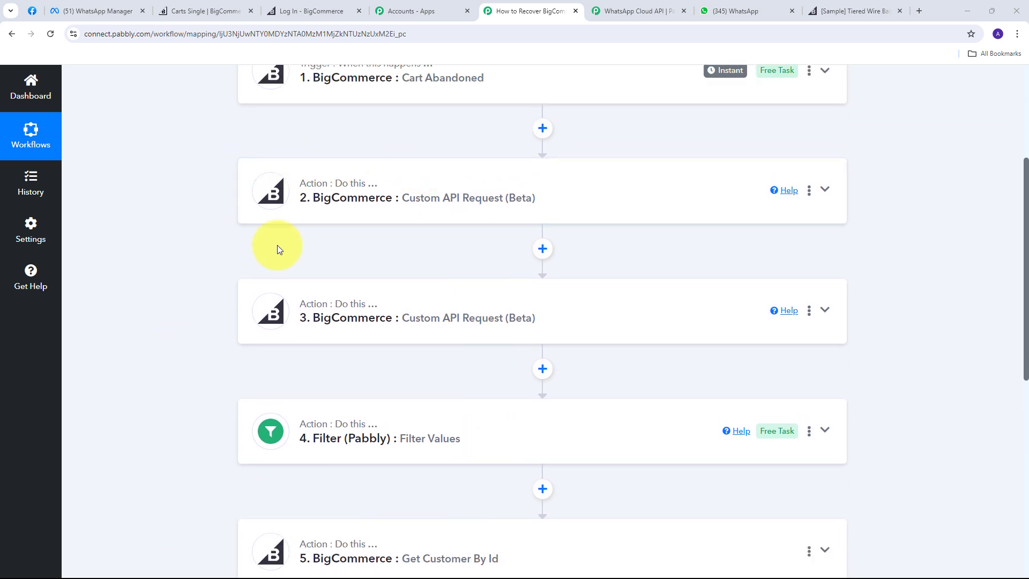
pyautogui.moveTo(322, 184)
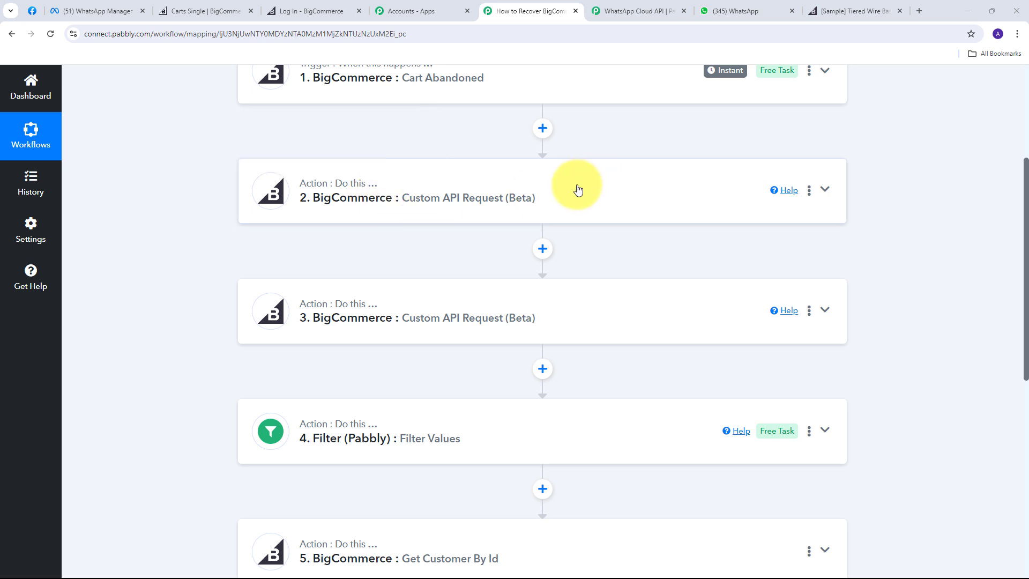
pyautogui.scroll(-3, 384, 210)
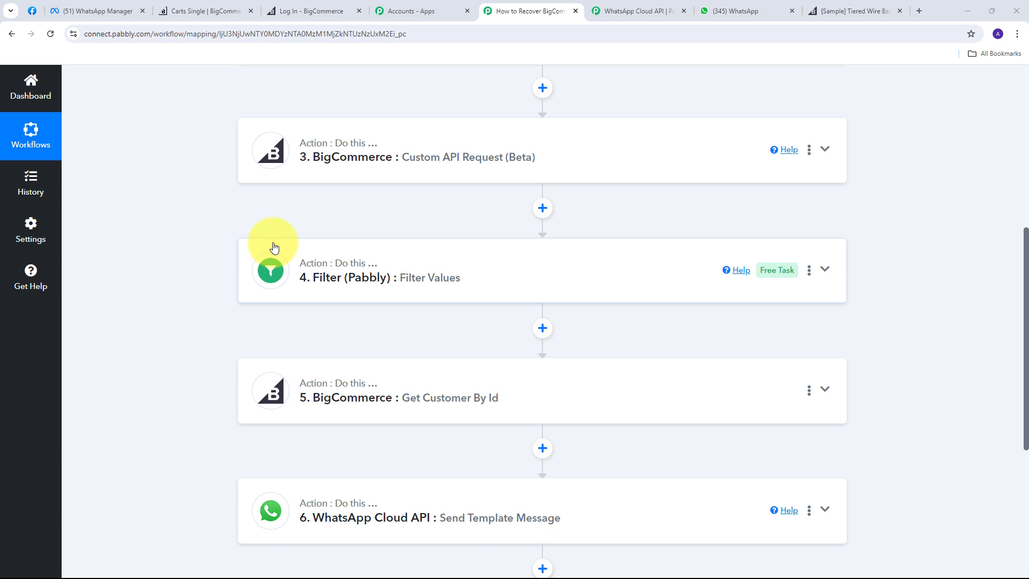
pyautogui.scroll(-3, 274, 246)
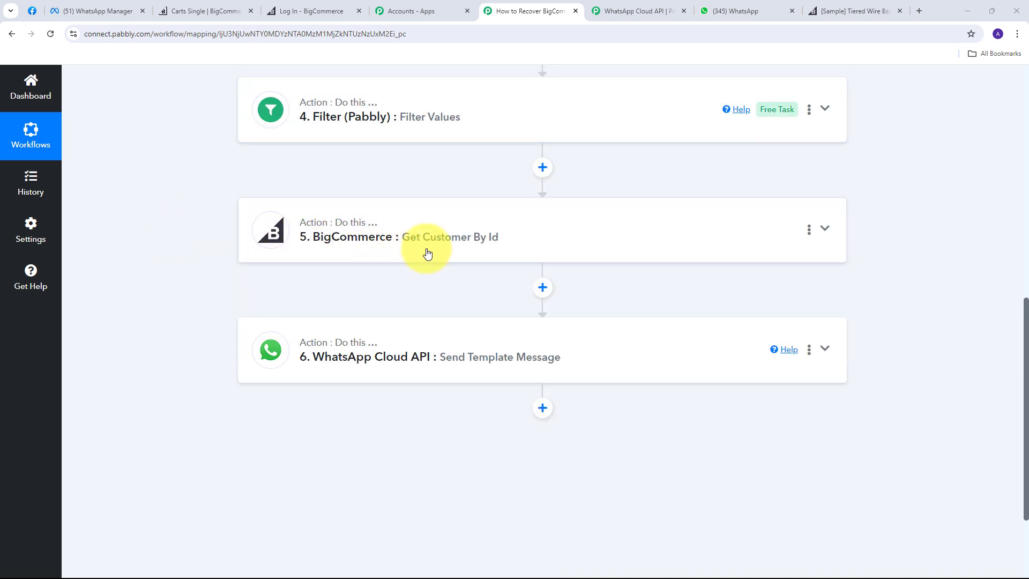
pyautogui.scroll(-1, 381, 248)
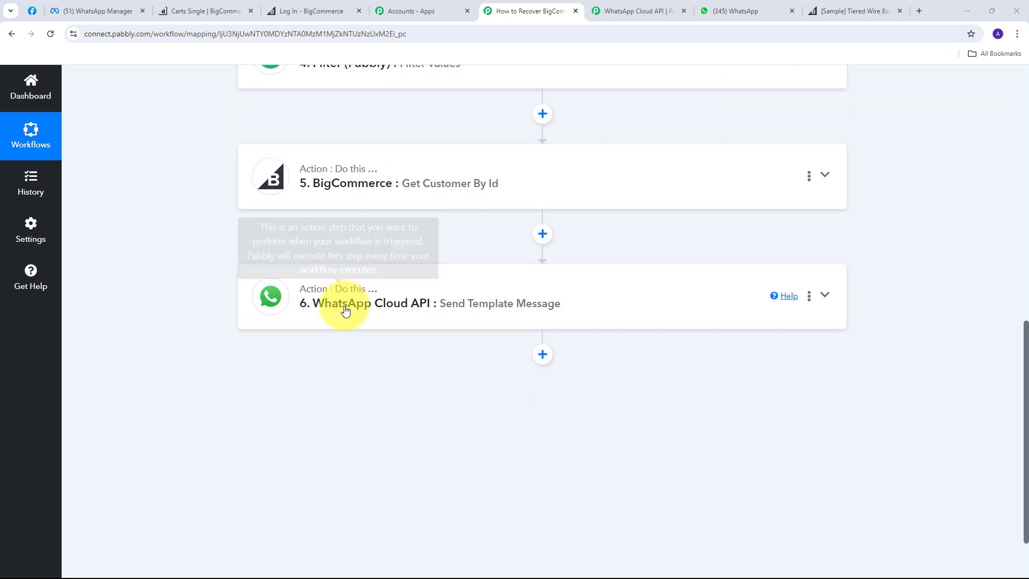
pyautogui.moveTo(318, 294)
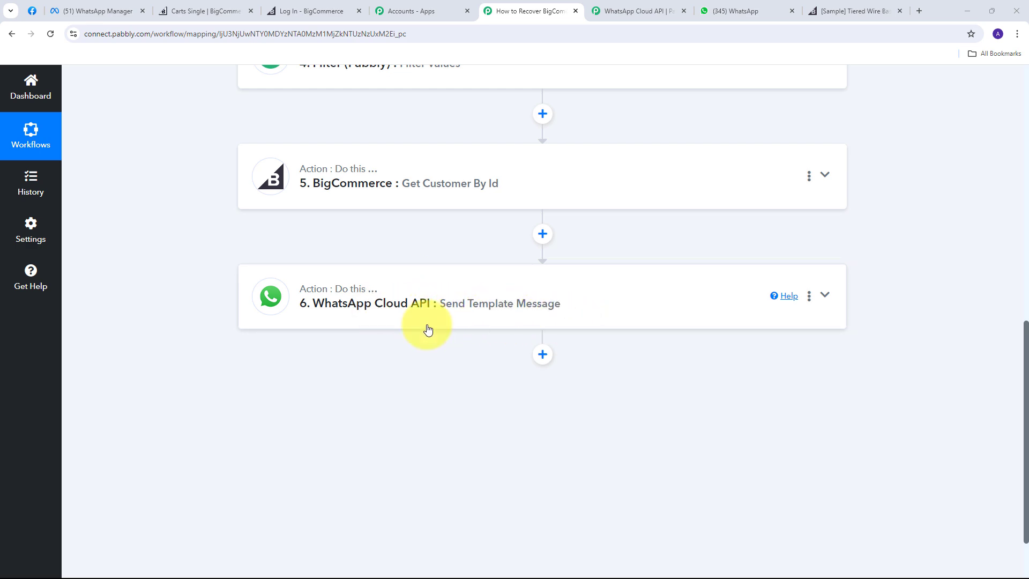
pyautogui.scroll(10, 439, 353)
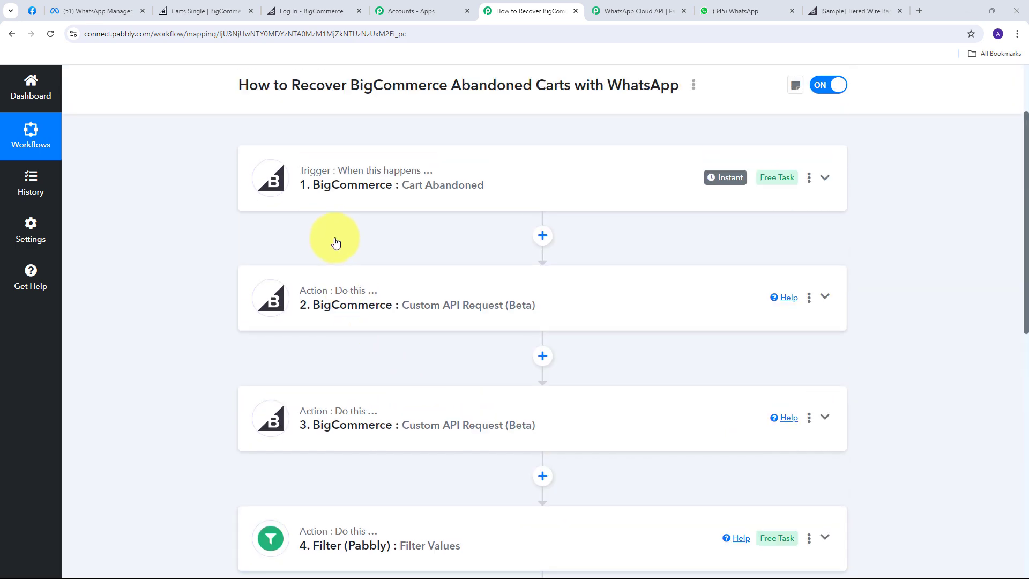
pyautogui.scroll(-5, 386, 262)
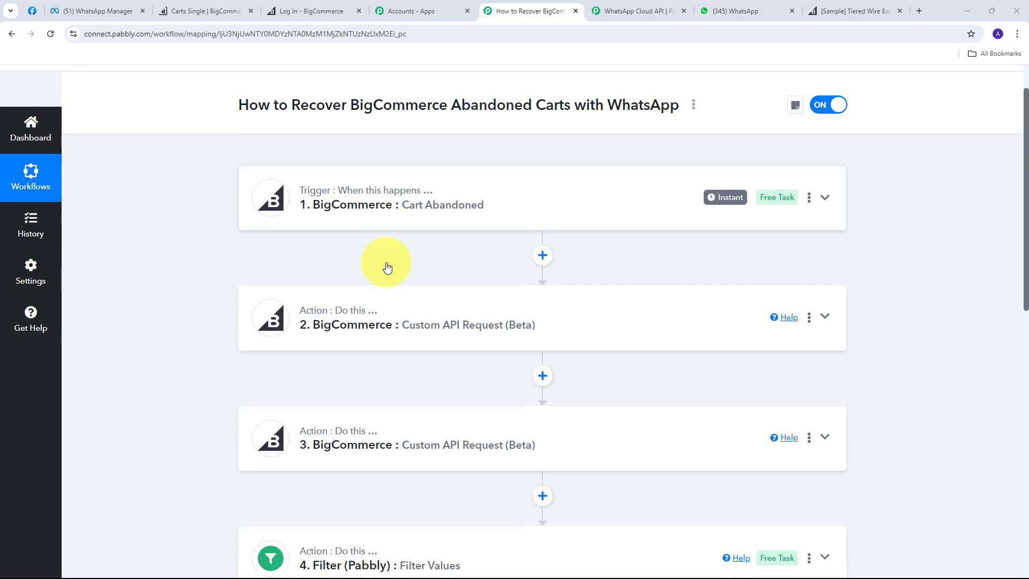
pyautogui.scroll(-1, 387, 267)
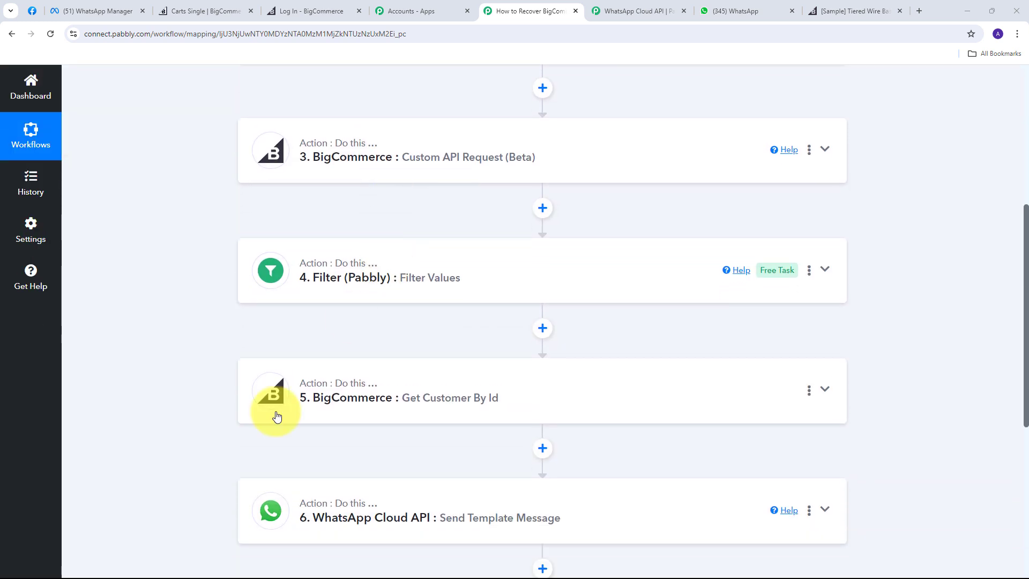
pyautogui.scroll(2, 327, 221)
pyautogui.scroll(5, 328, 224)
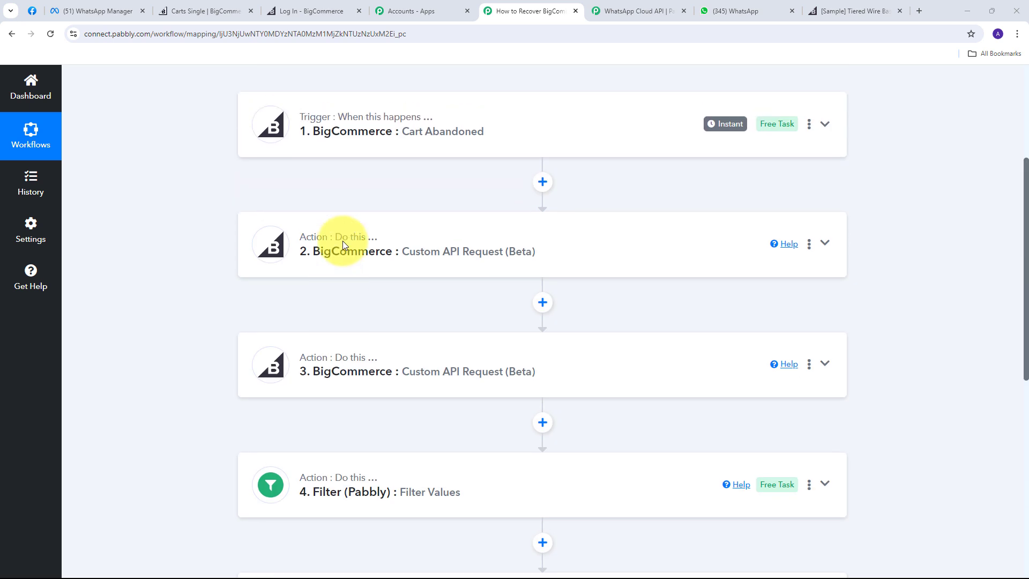